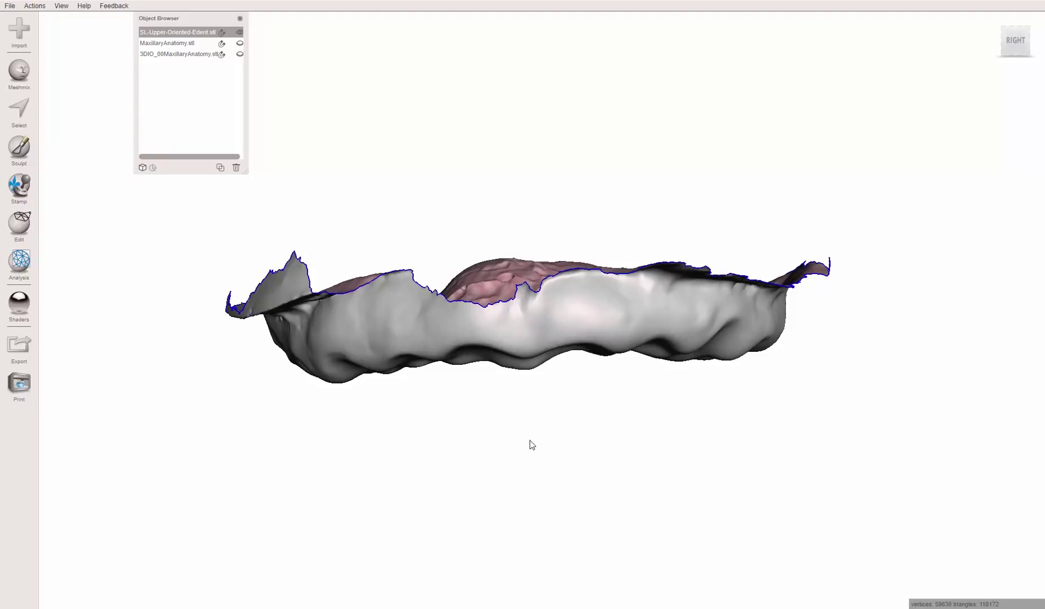
- Examine the front border of the upper edentulous scan, where the vestibule surface is missing between the two side flanges
right_drag(529, 442, 511, 270)
scroll(486, 268, up, 4)
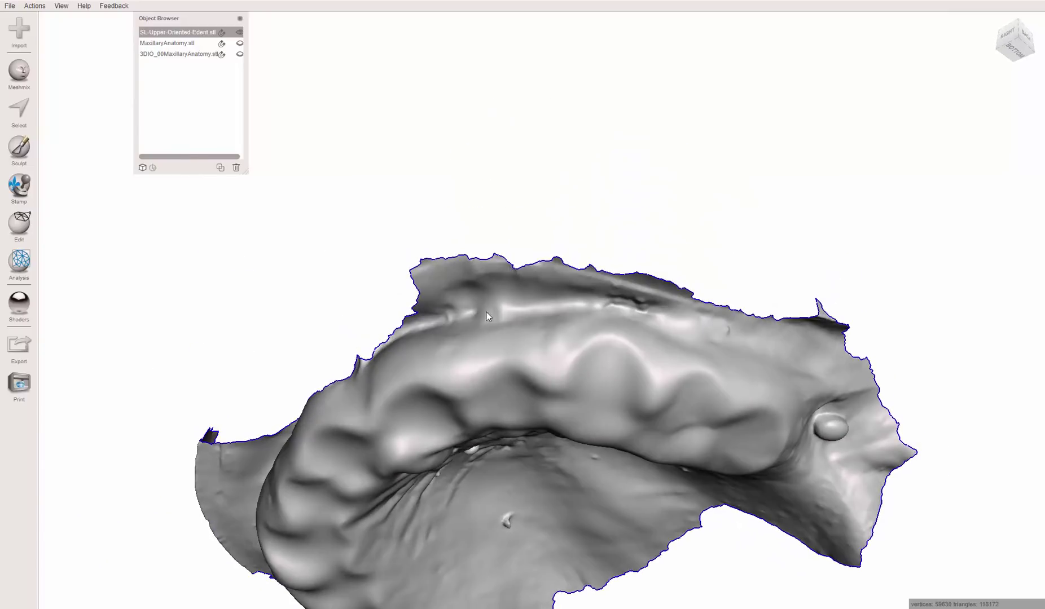
right_drag(477, 320, 493, 294)
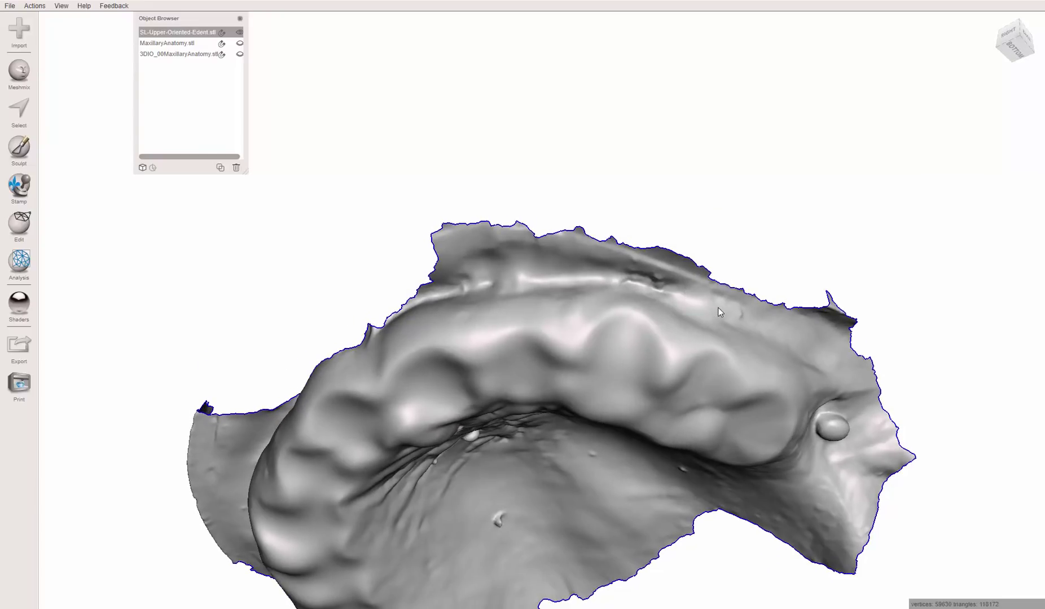
mouse_move(605, 310)
right_down()
mouse_move(607, 319)
mouse_move(601, 294)
right_up()
scroll(600, 293, up, 2)
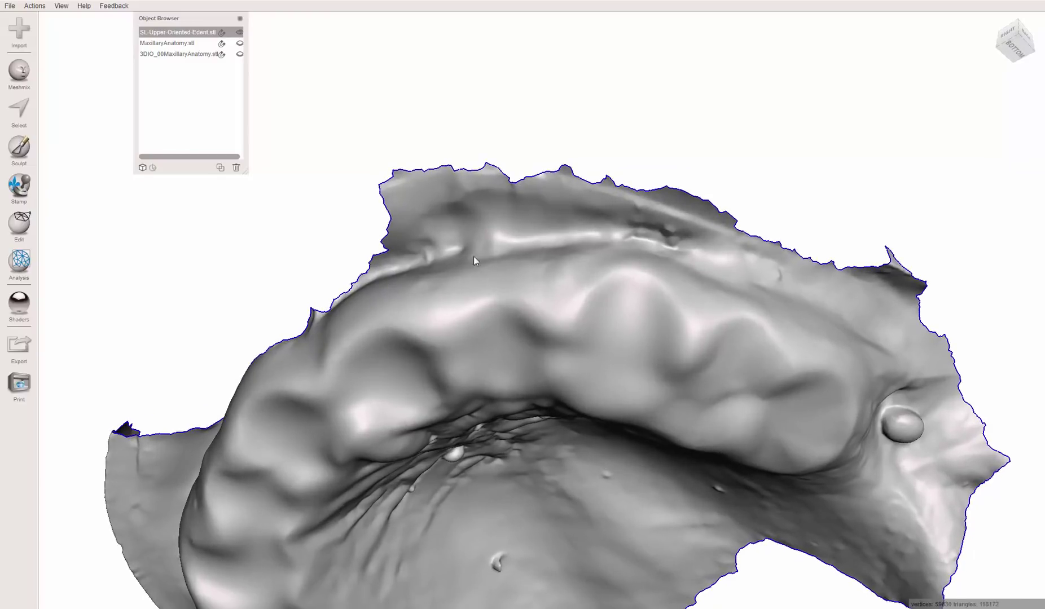
right_drag(448, 237, 490, 237)
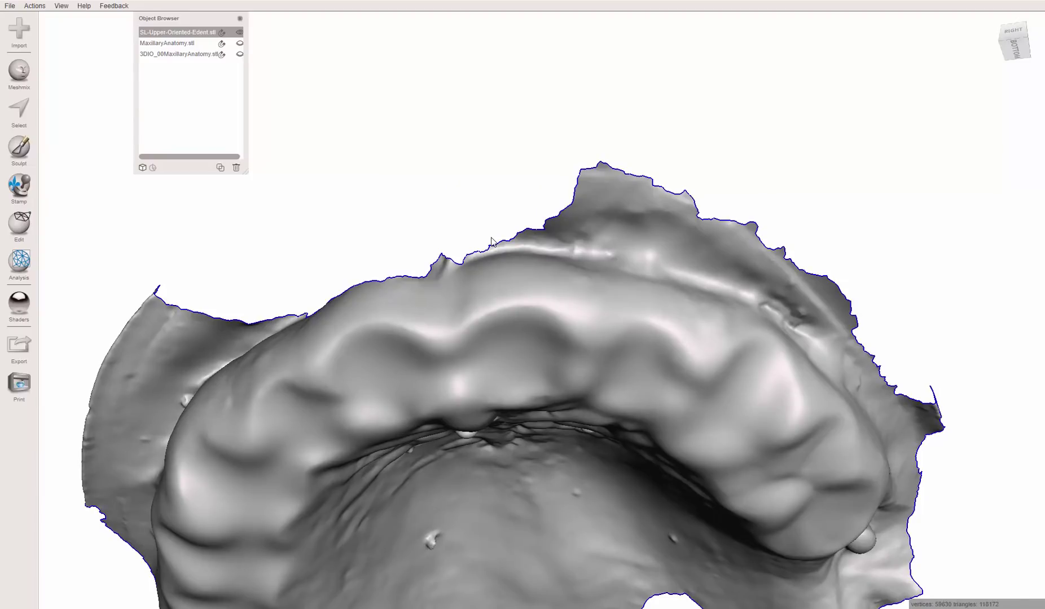
right_drag(508, 229, 537, 248)
right_drag(480, 345, 442, 276)
scroll(442, 271, down, 3)
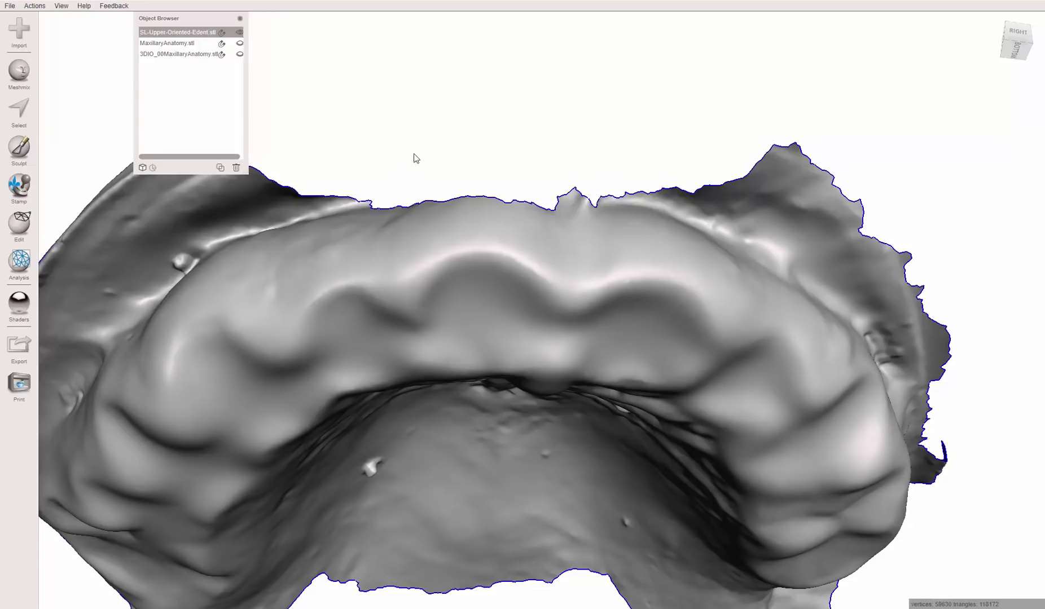
right_drag(414, 154, 410, 163)
mouse_move(368, 202)
right_down()
mouse_move(366, 177)
mouse_move(370, 191)
right_up()
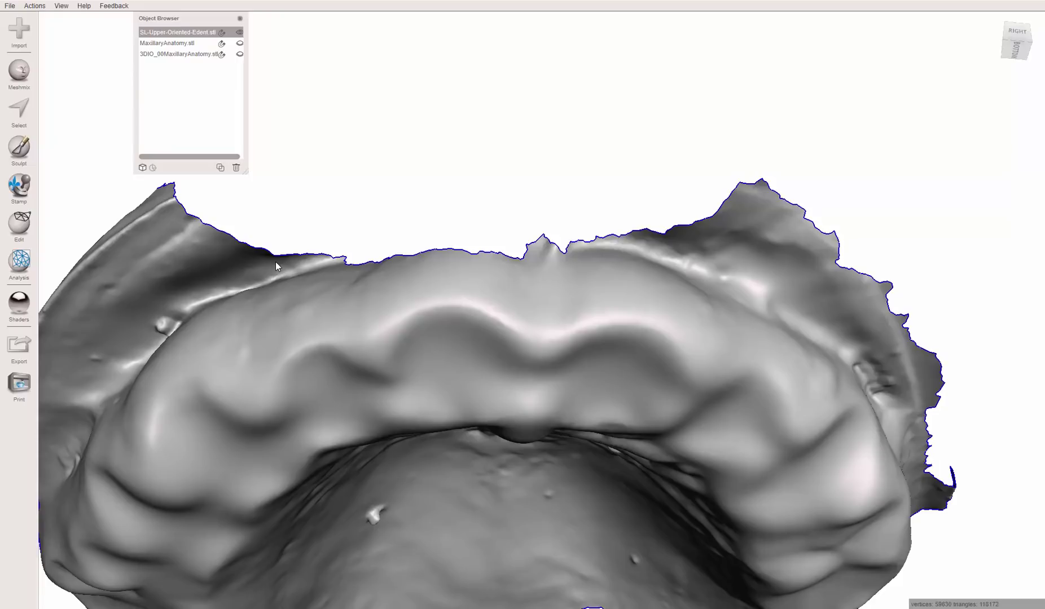
- Select a small boundary patch on each side of the missing front vestibule with the Unwrap Brush at size 33
key(s)
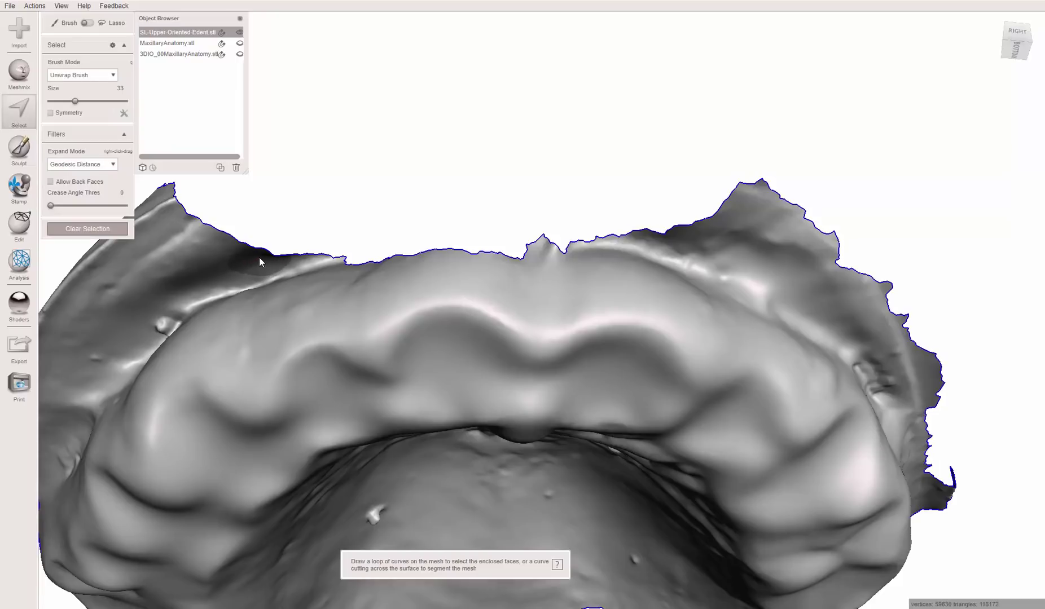
drag(259, 258, 283, 260)
mouse_move(302, 253)
right_down()
mouse_move(322, 270)
mouse_move(322, 249)
right_up()
alt+drag(321, 249, 485, 270)
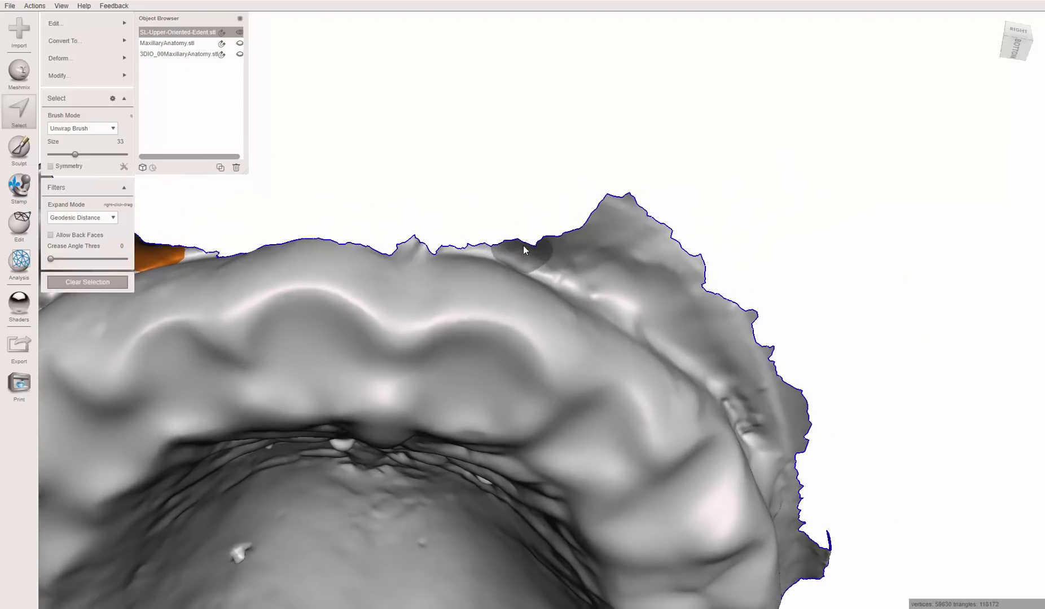
alt+drag(543, 243, 522, 244)
right_drag(522, 244, 526, 229)
- Bridge the two selected boundary patches across the front of the arch with Refine at 50
middle_drag(551, 228, 485, 236)
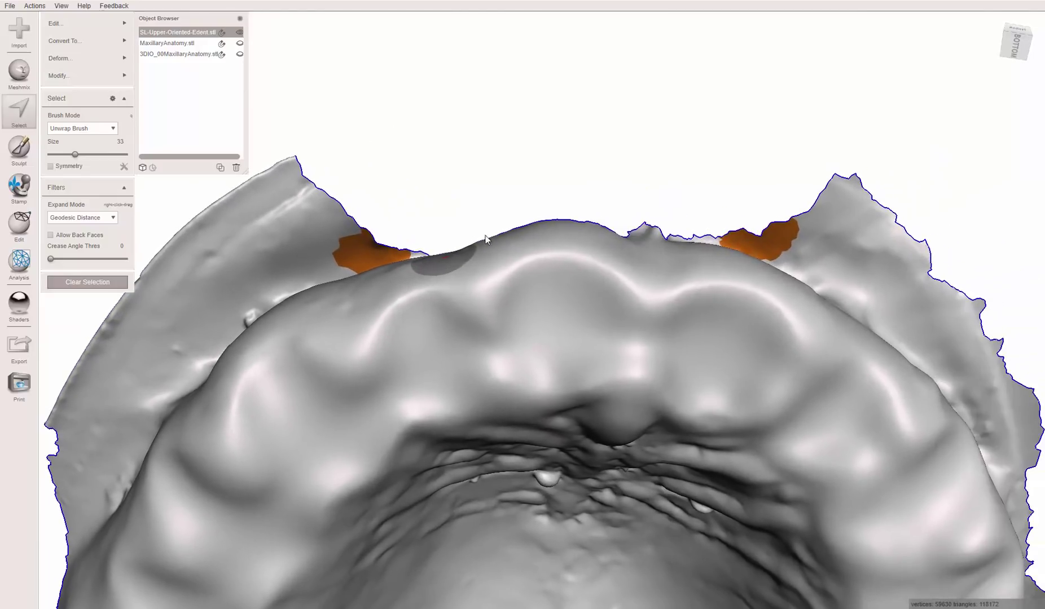
right_drag(485, 235, 532, 246)
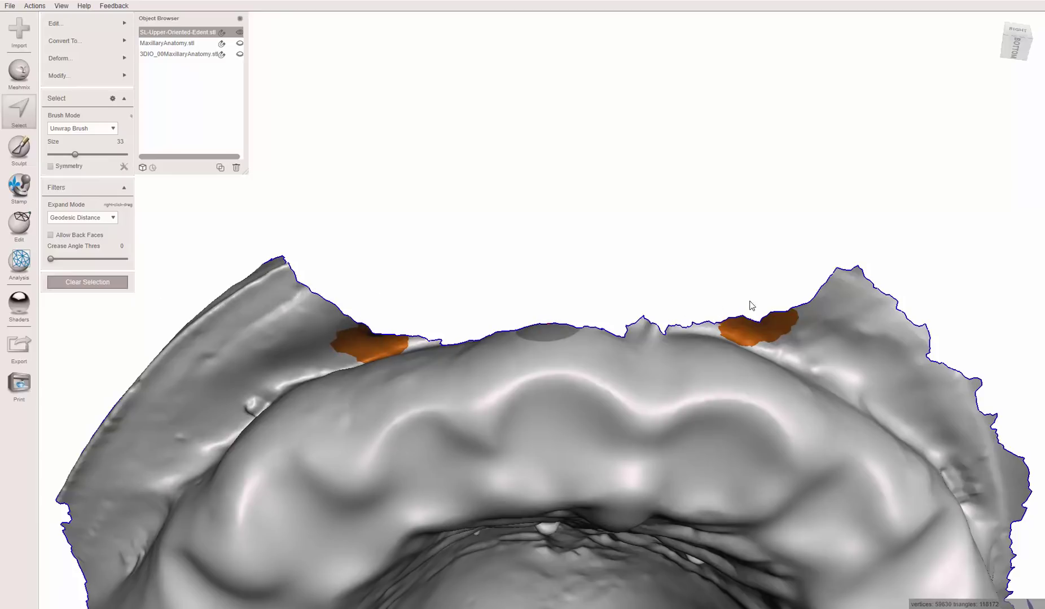
right_drag(544, 265, 536, 237)
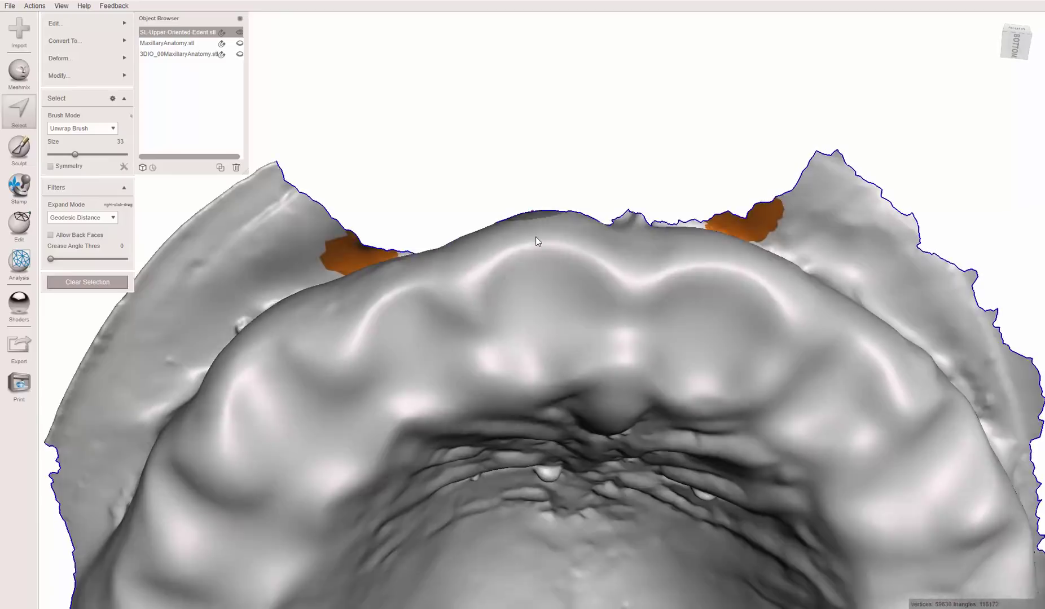
alt+drag(536, 237, 403, 341)
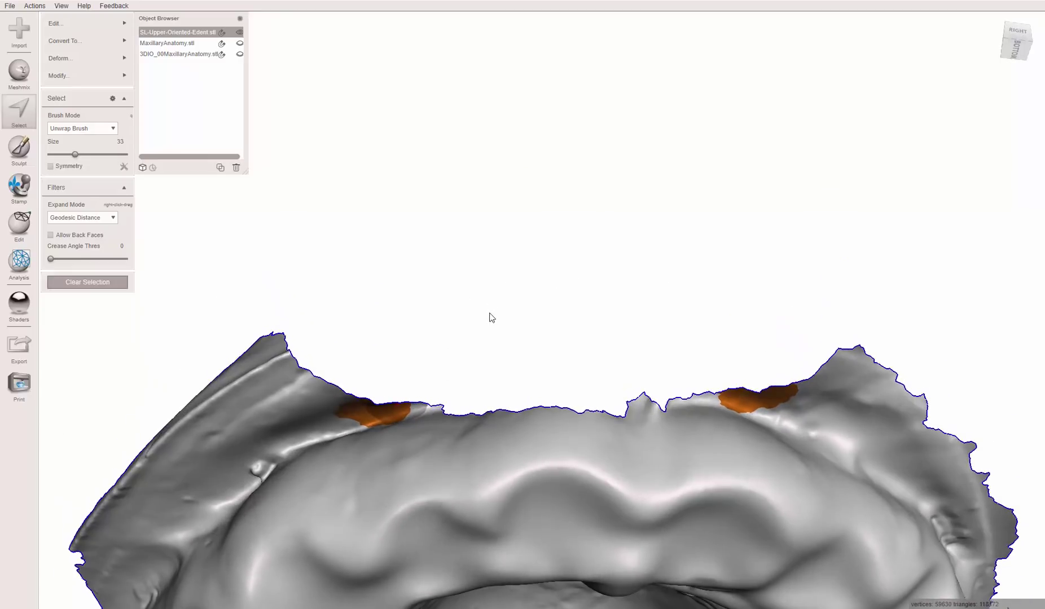
alt+drag(490, 314, 325, 321)
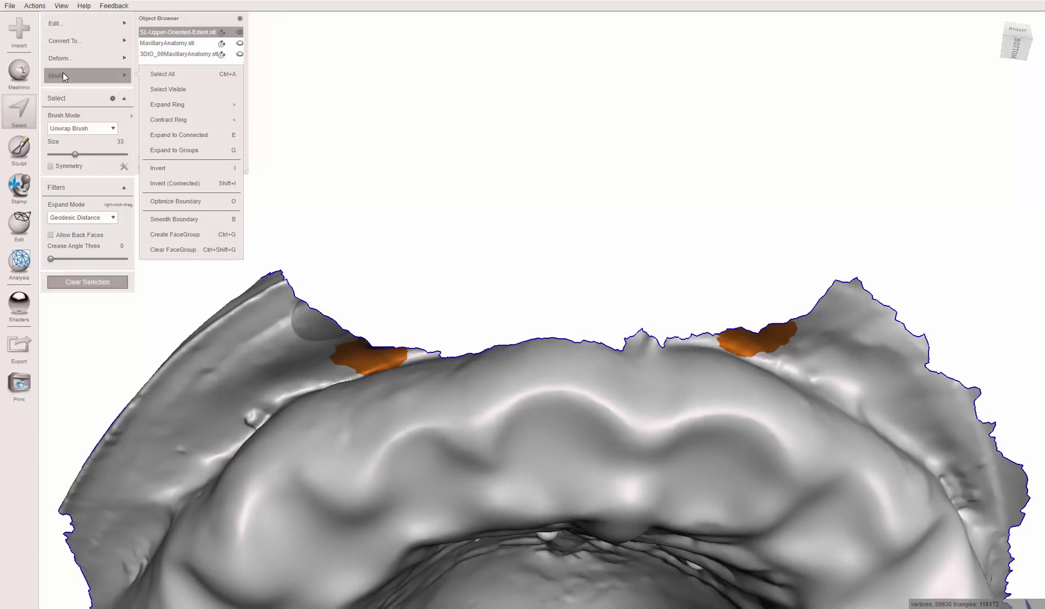
mouse_move(82, 29)
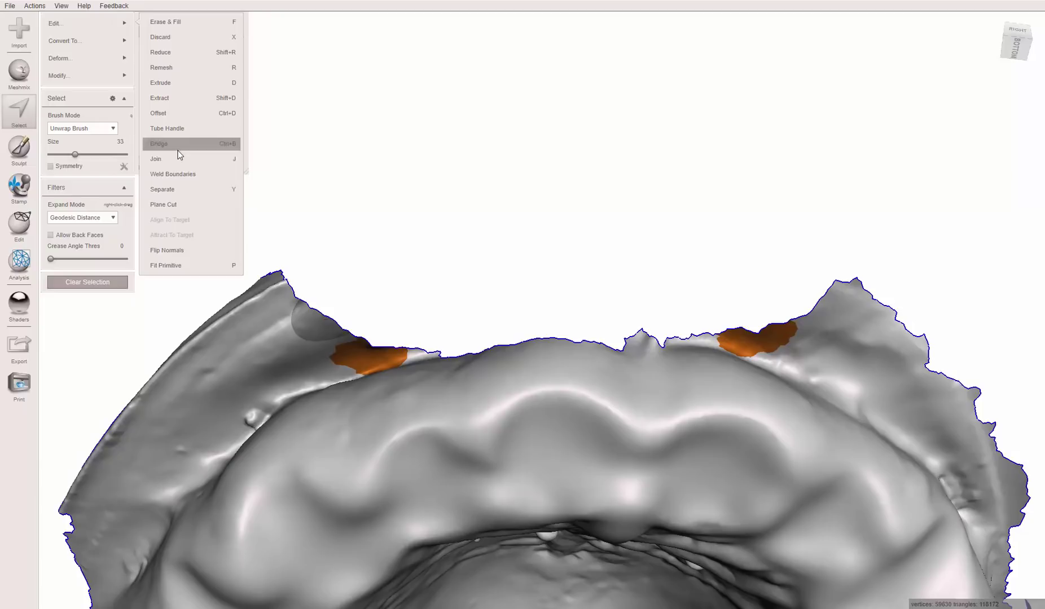
click(221, 146)
right_drag(550, 282, 564, 203)
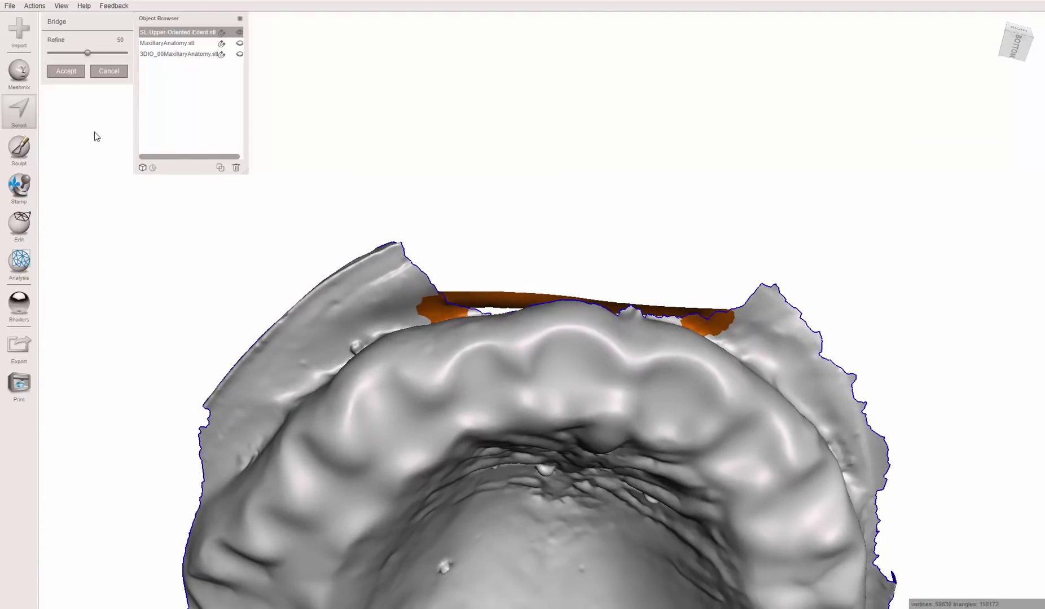
click(74, 71)
- Clear the selection and inspect how the bridge strip spans the gap along the front ridge
scroll(657, 251, up, 5)
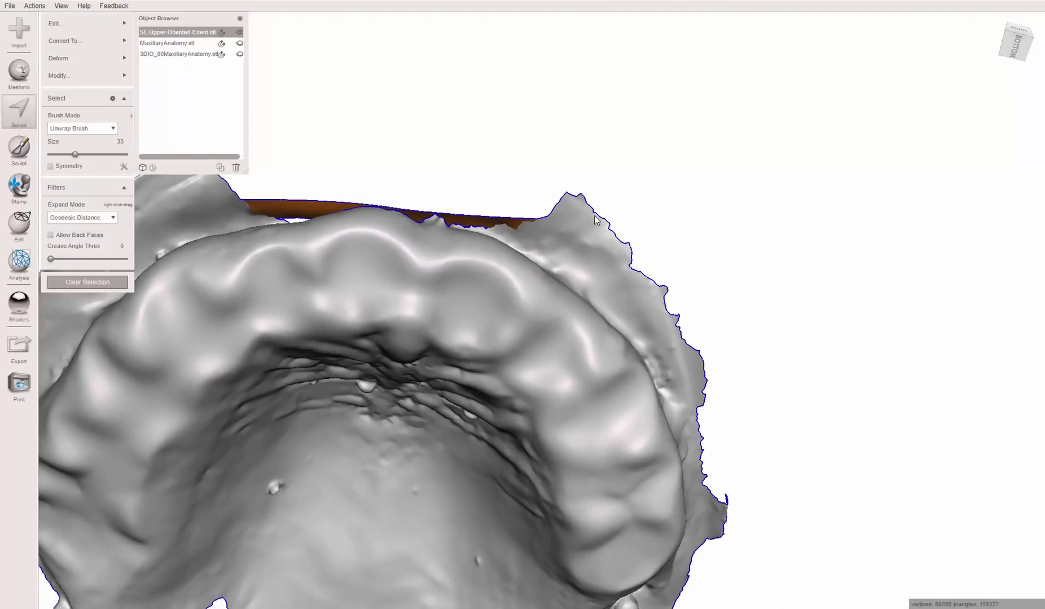
right_drag(317, 265, 323, 259)
middle_drag(323, 259, 409, 358)
scroll(536, 324, up, 3)
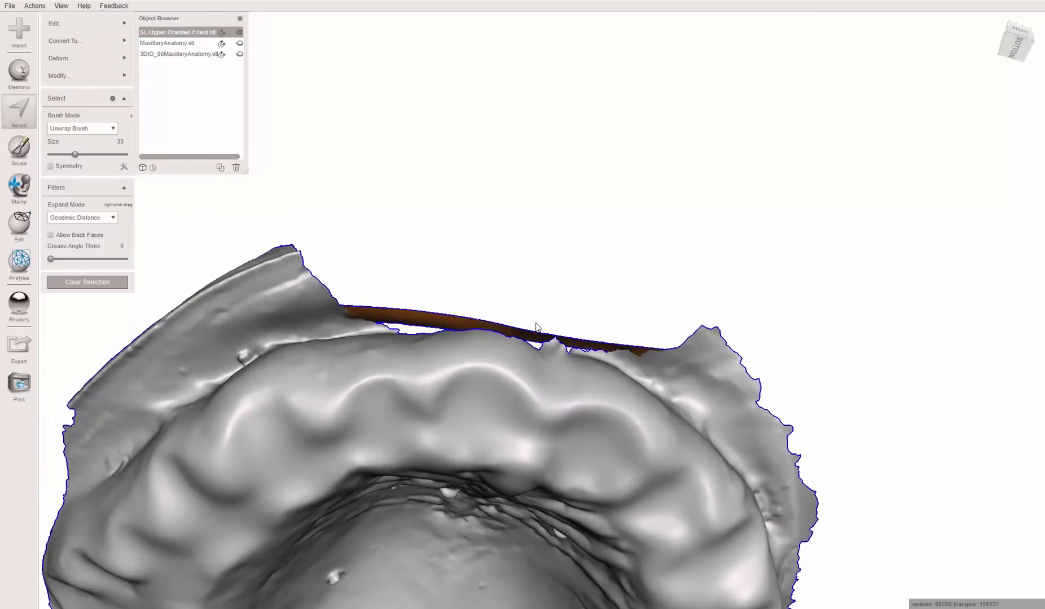
key(Escape)
right_drag(538, 324, 690, 365)
middle_drag(525, 332, 638, 269)
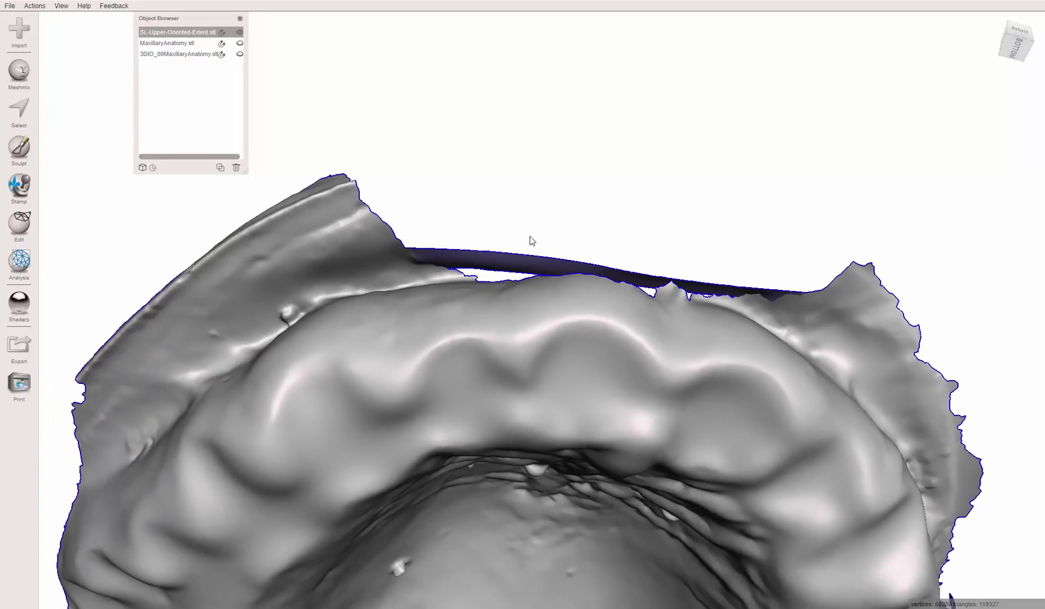
right_drag(531, 242, 600, 282)
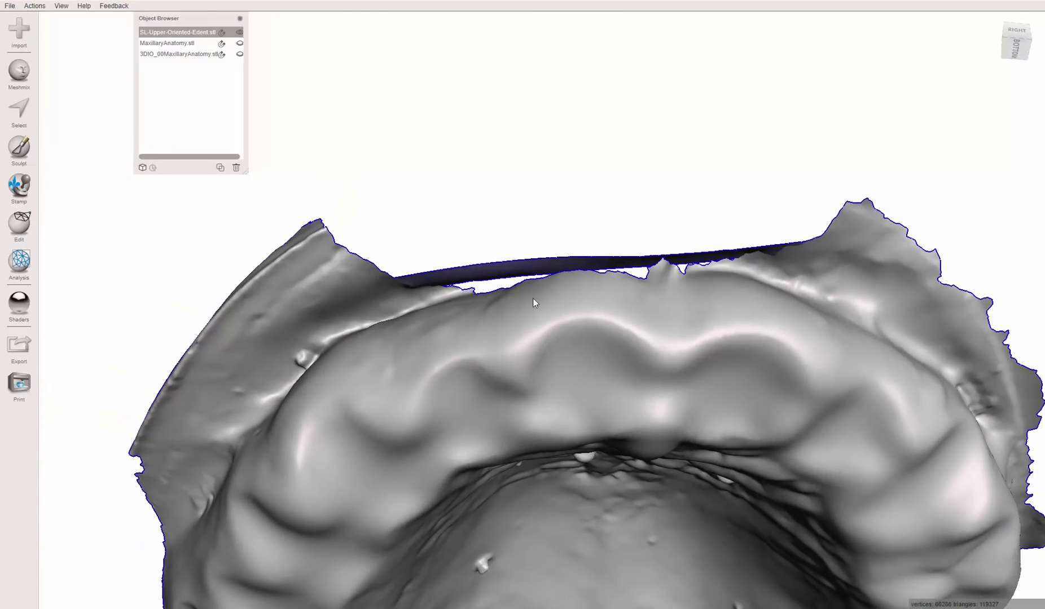
right_drag(533, 299, 586, 261)
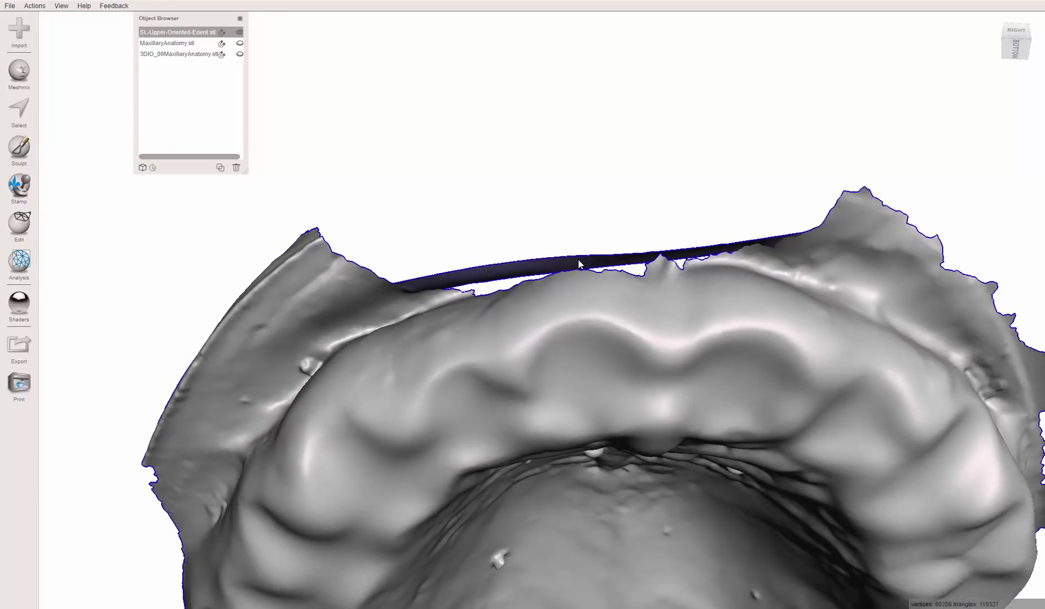
- Select a patch across the middle of the bridge strip with the Unwrap Brush and check its coverage from the inner side
key(s)
mouse_move(575, 261)
right_down()
mouse_move(618, 236)
mouse_move(566, 259)
right_up()
scroll(575, 263, up, 10)
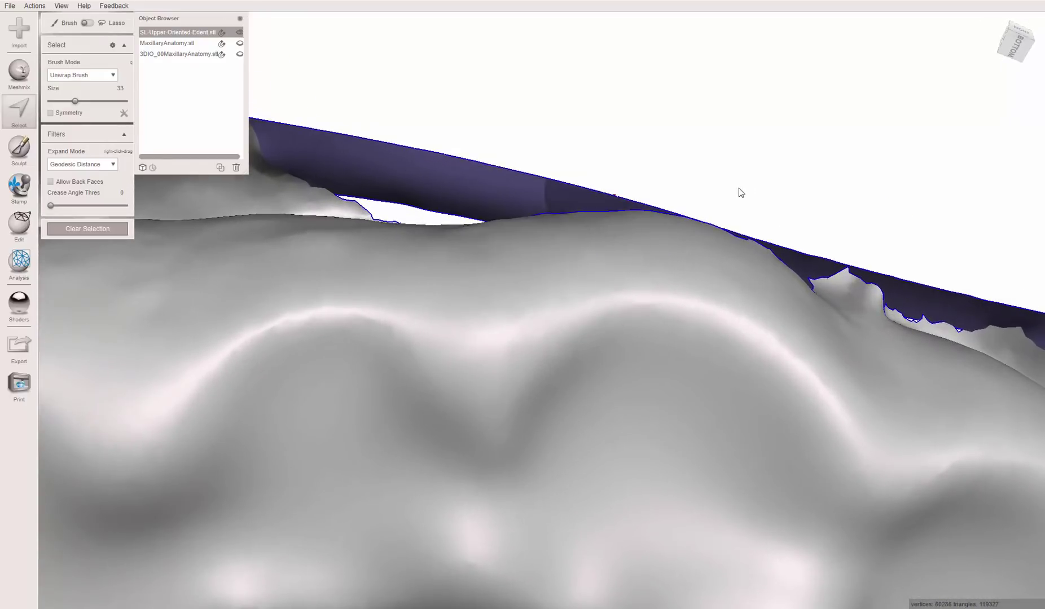
right_drag(739, 191, 693, 213)
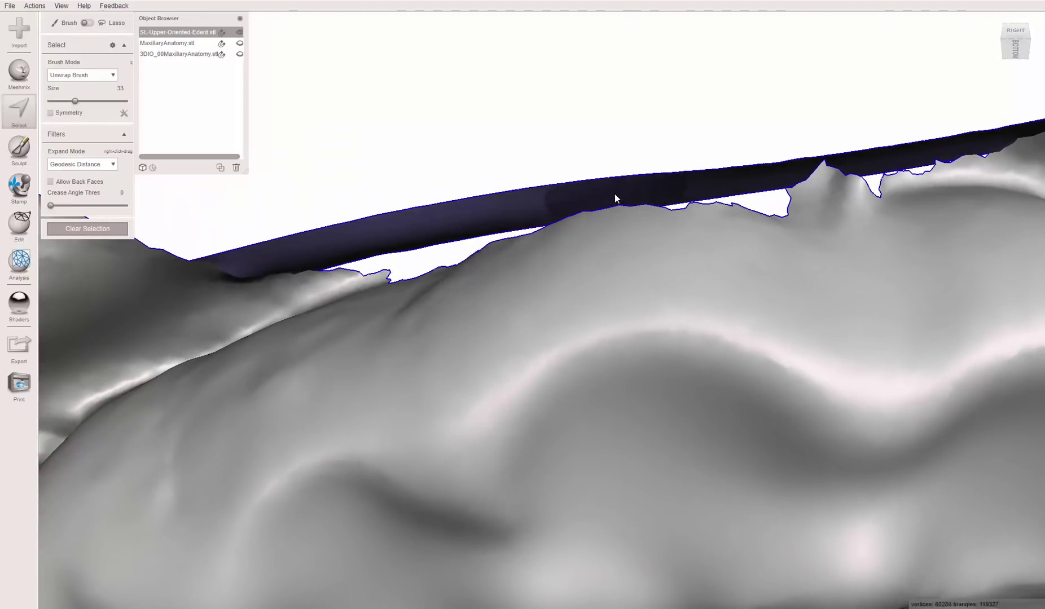
click(601, 199)
right_drag(614, 184, 630, 332)
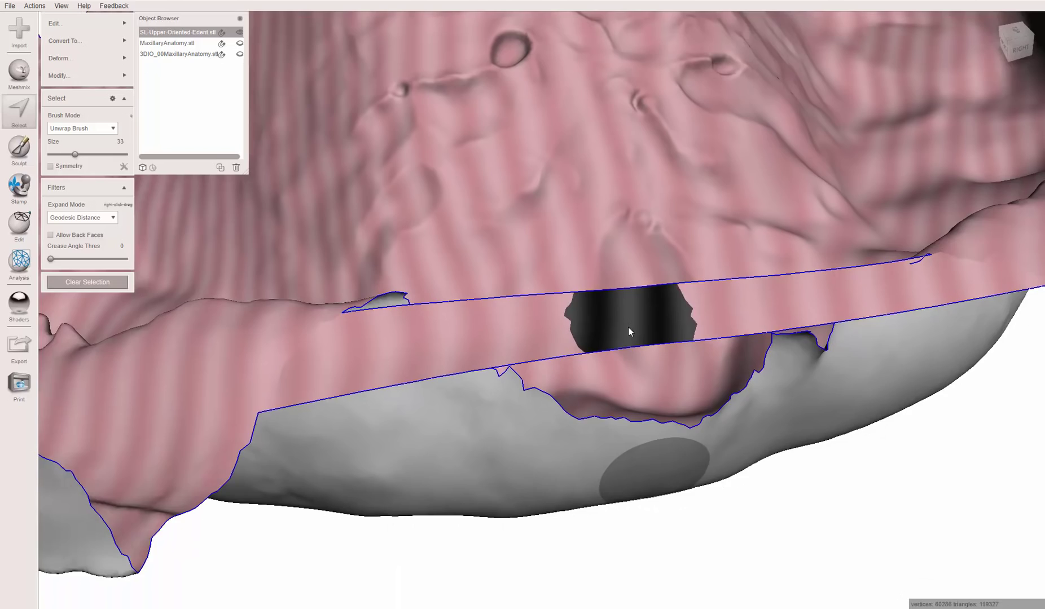
right_drag(653, 427, 609, 202)
scroll(619, 225, down, 4)
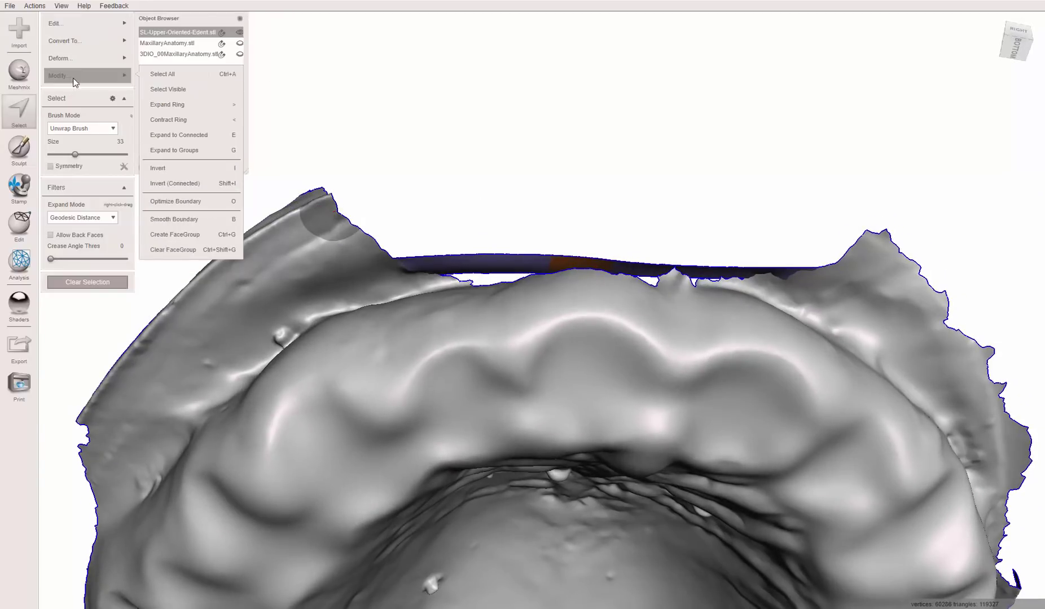
mouse_move(92, 60)
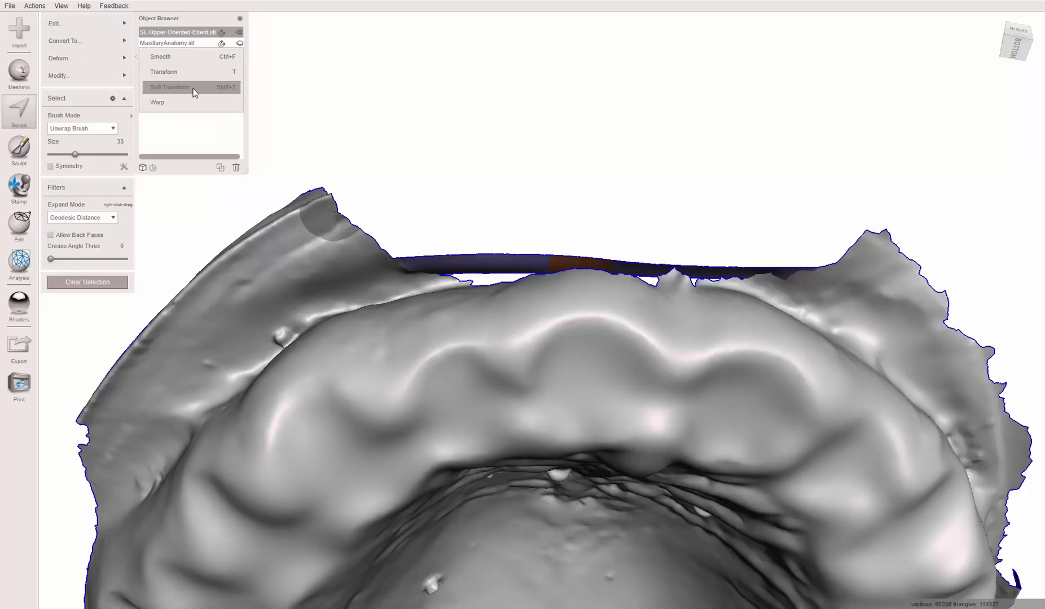
click(230, 89)
right_drag(591, 215, 557, 177)
scroll(566, 221, up, 5)
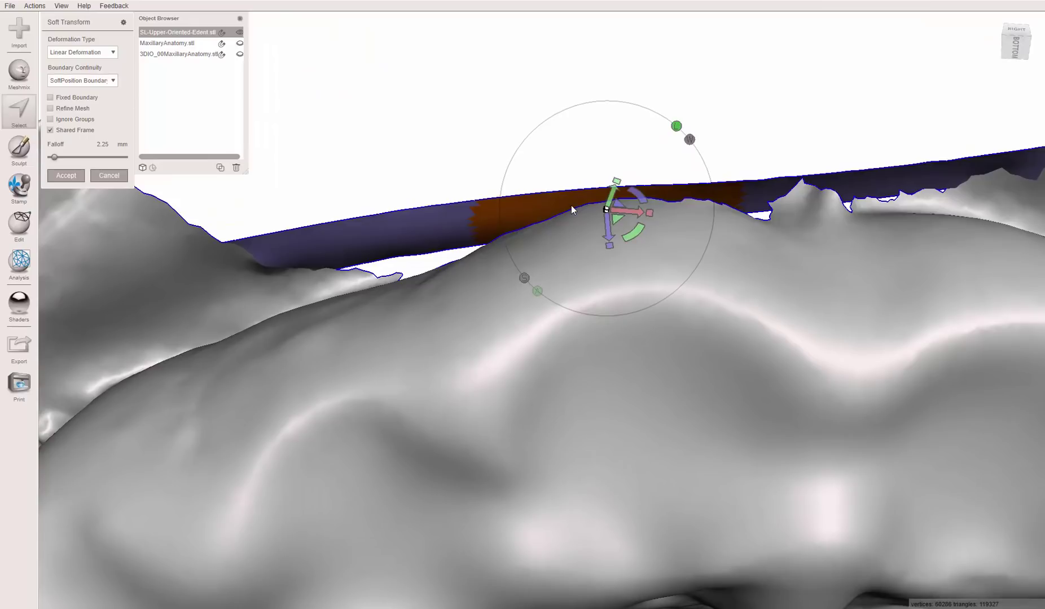
key(a)
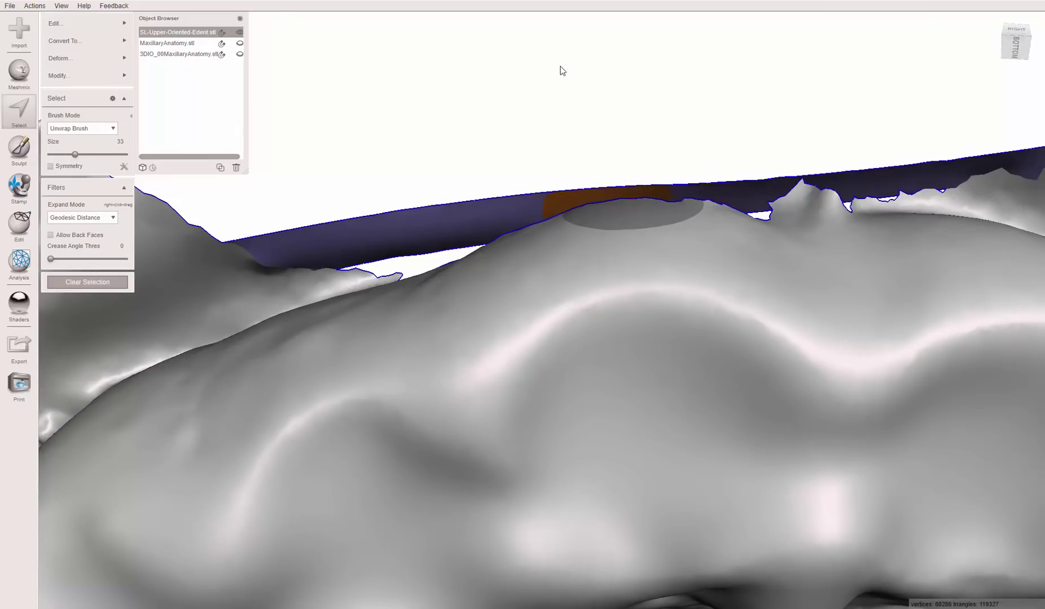
key(t)
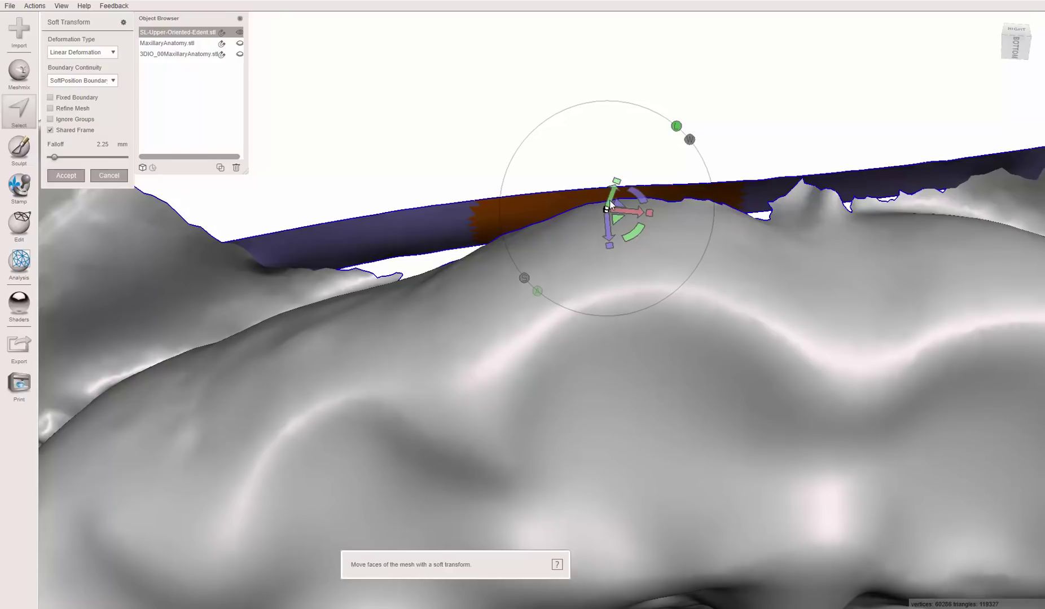
click(108, 178)
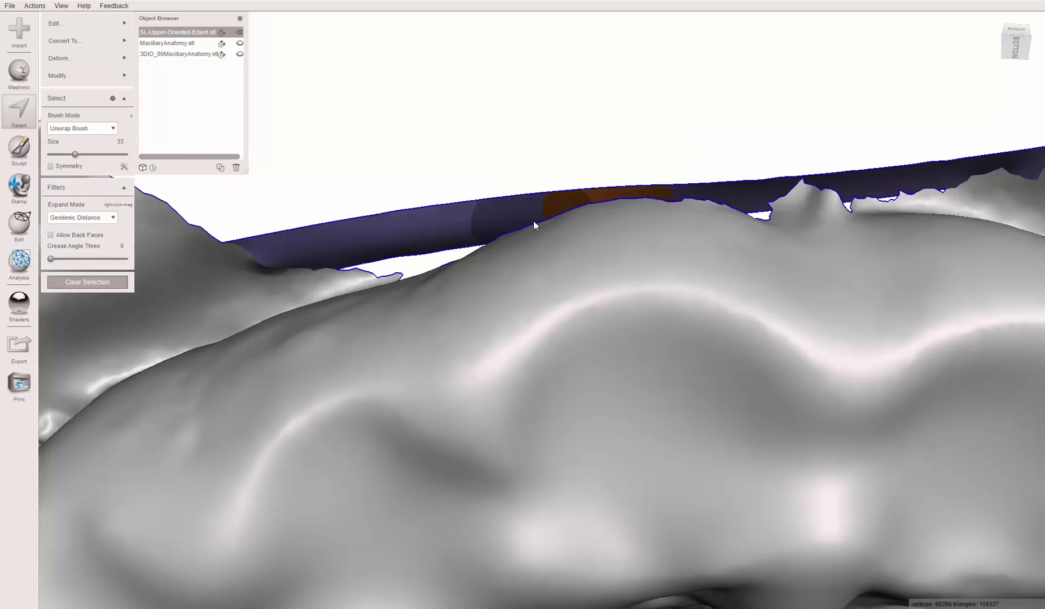
- Try moving the bridge's selected middle patch outward from the ridge with a plain Transform, and discard the move
key(t)
drag(610, 205, 614, 127)
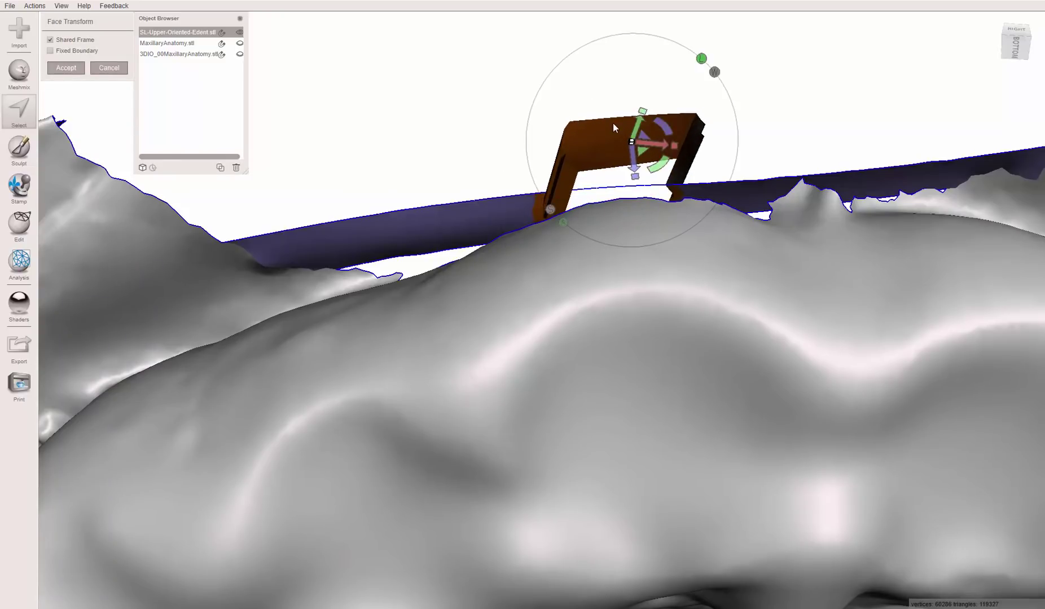
key(ctrl+z)
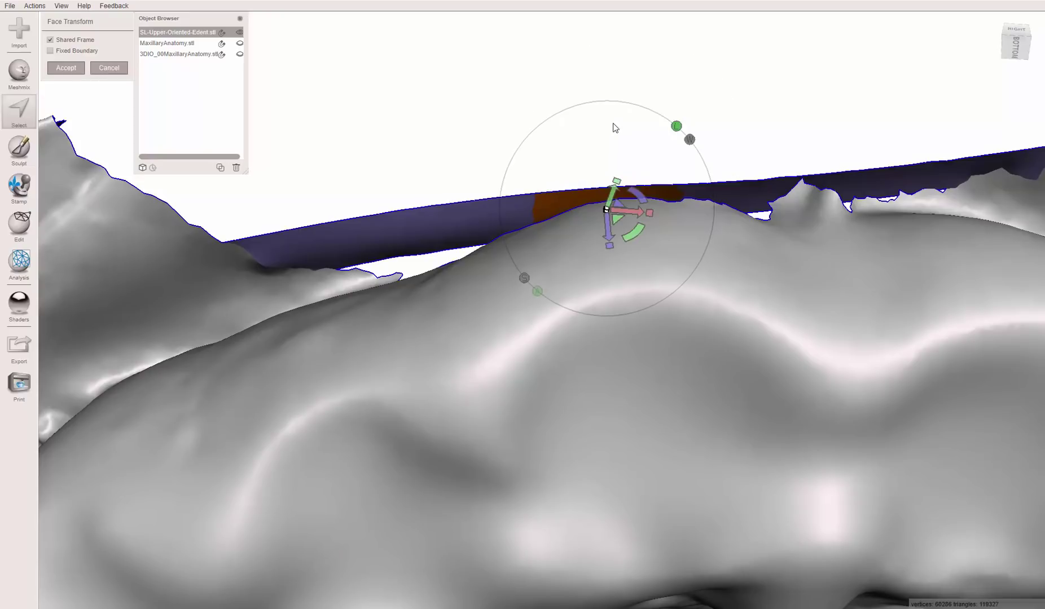
key(Escape)
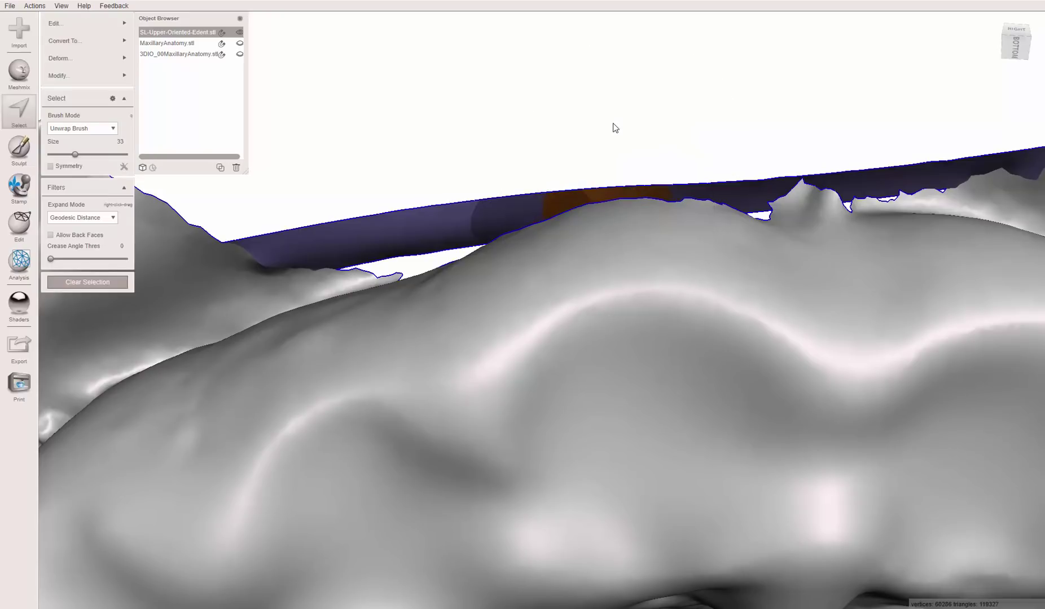
- Try pulling the bridge's middle patch slightly outward with a linear Soft Transform at 2.25 mm falloff, and cancel it
key(ctrl+f)
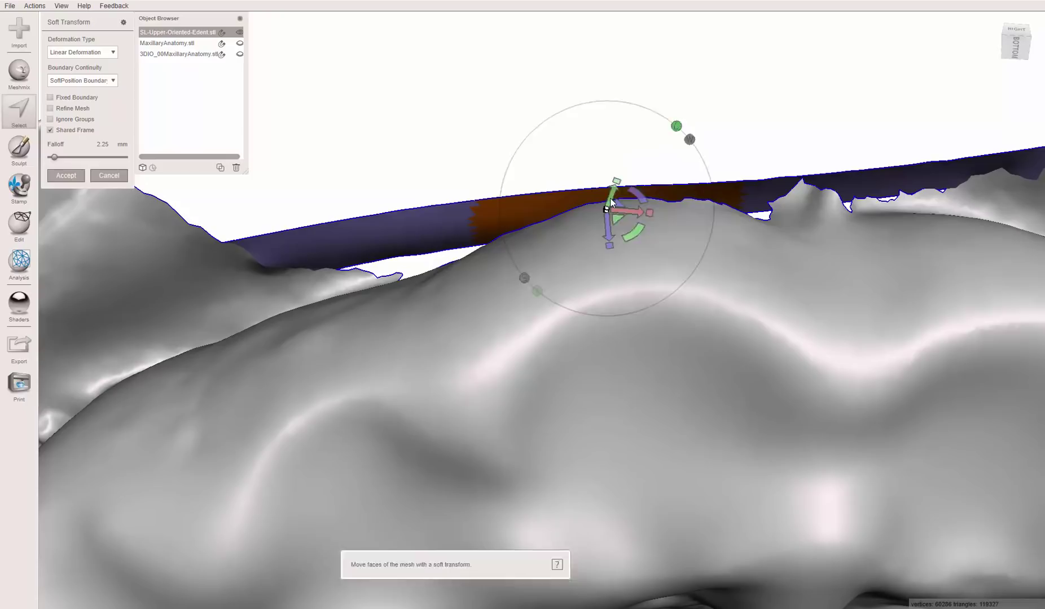
mouse_move(611, 202)
mouse_down()
mouse_move(625, 165)
mouse_move(621, 187)
mouse_up()
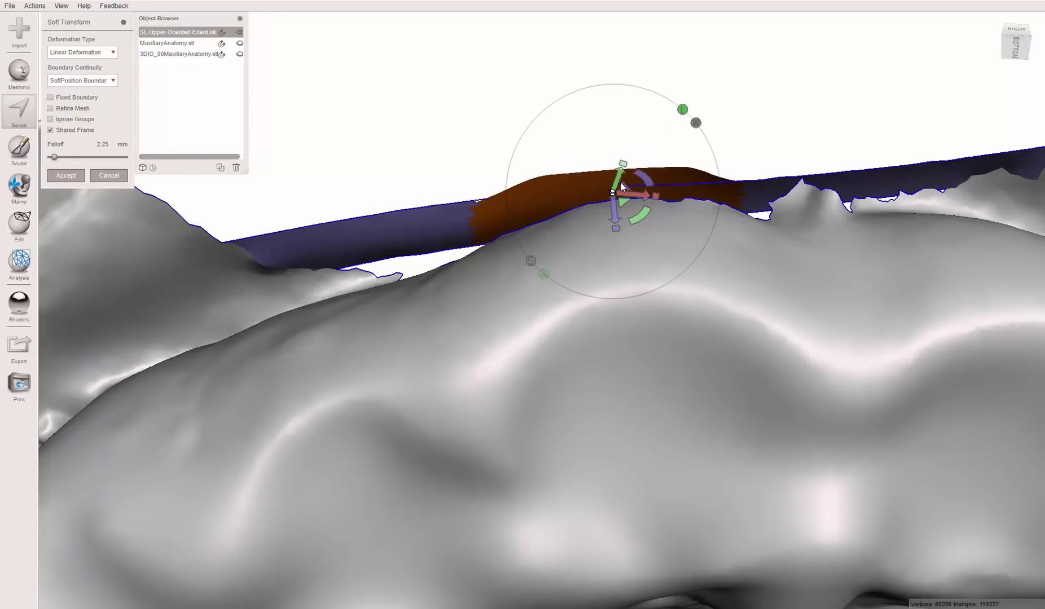
key(Escape)
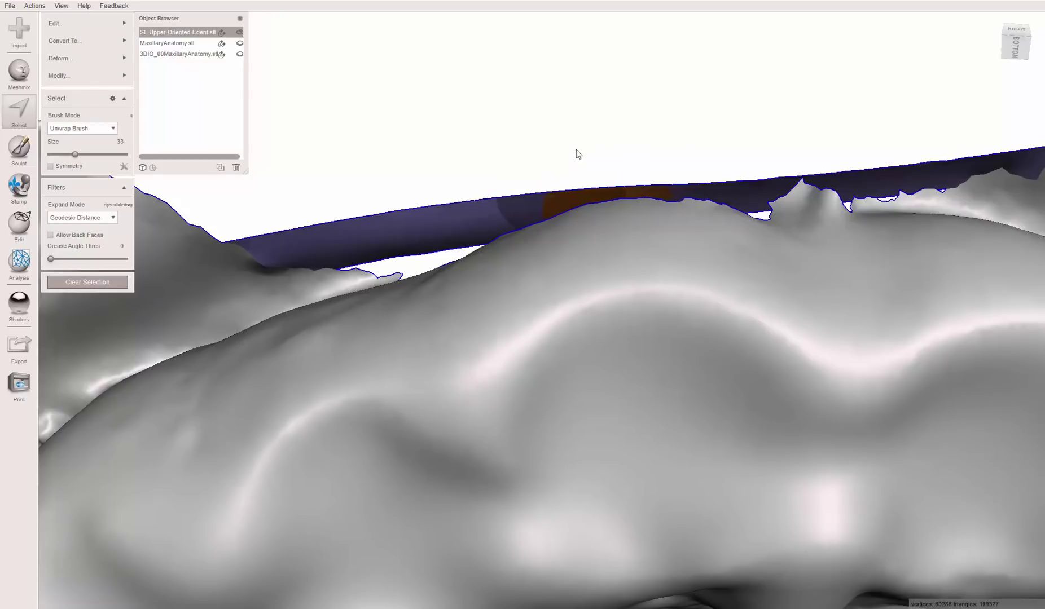
- Try pulling the bridge's middle patch outward with a linear Soft Transform at 8.7 mm falloff, and undo the move
right_drag(575, 149, 576, 160)
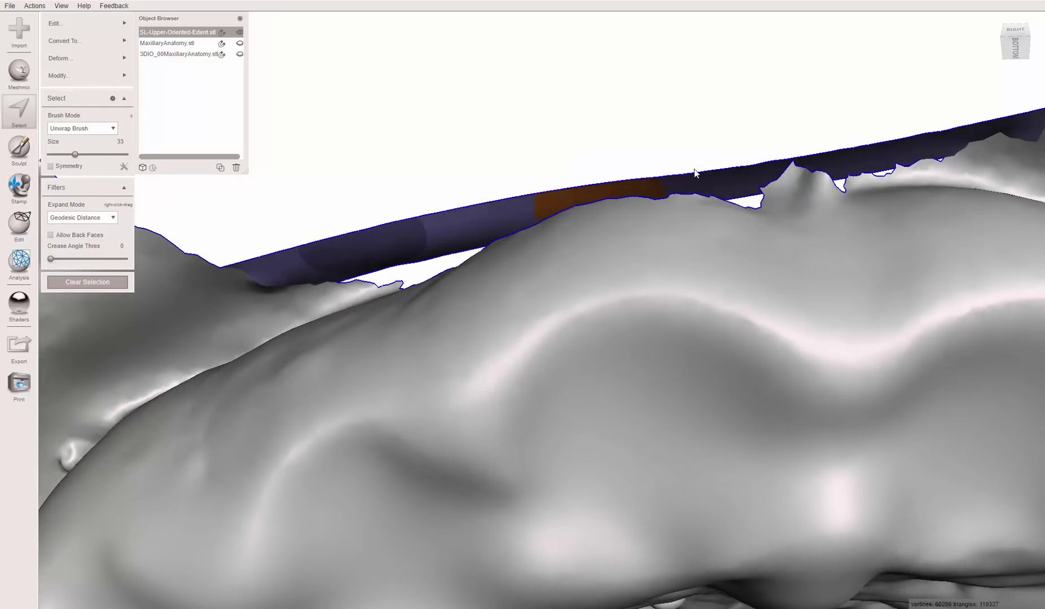
scroll(711, 164, down, 5)
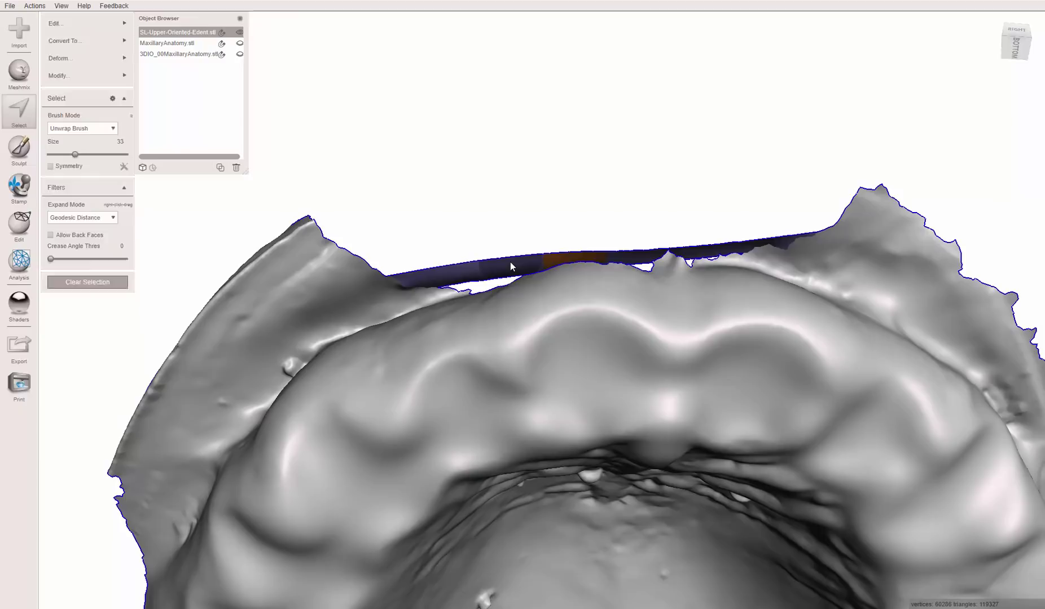
key(t)
drag(55, 160, 65, 163)
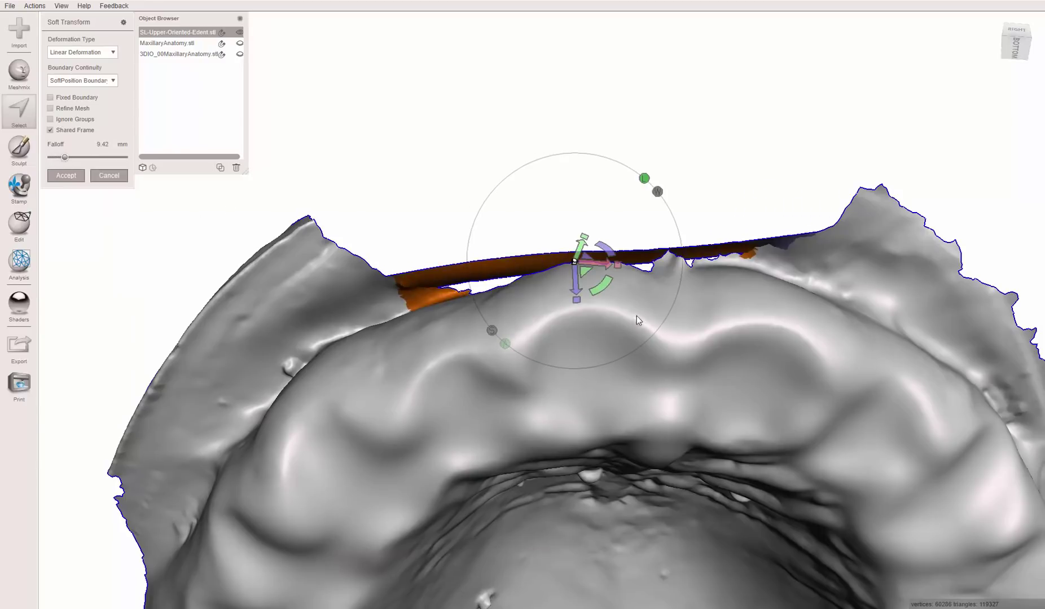
right_drag(637, 316, 632, 241)
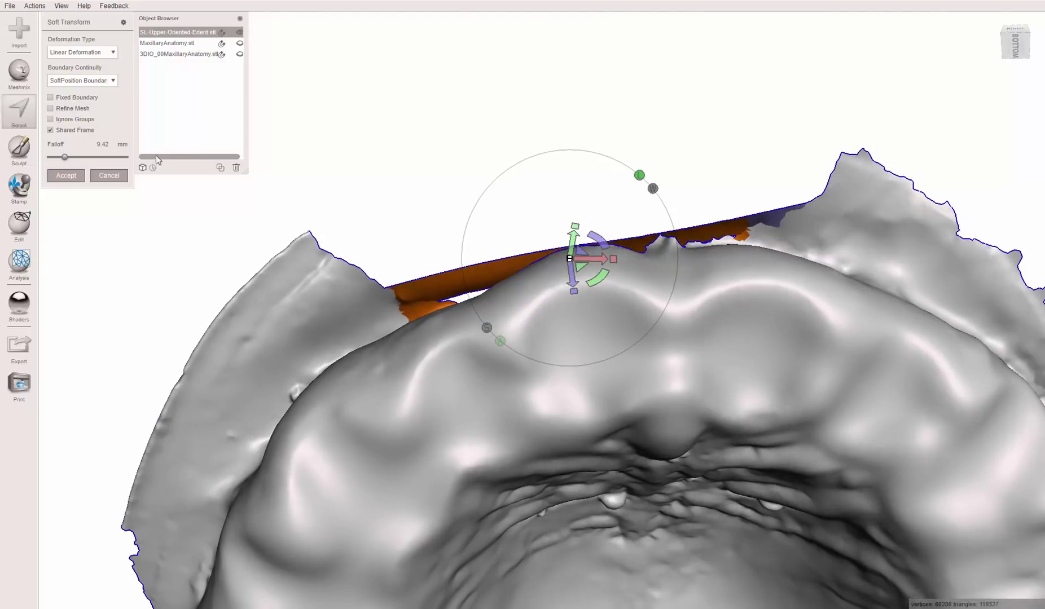
click(63, 159)
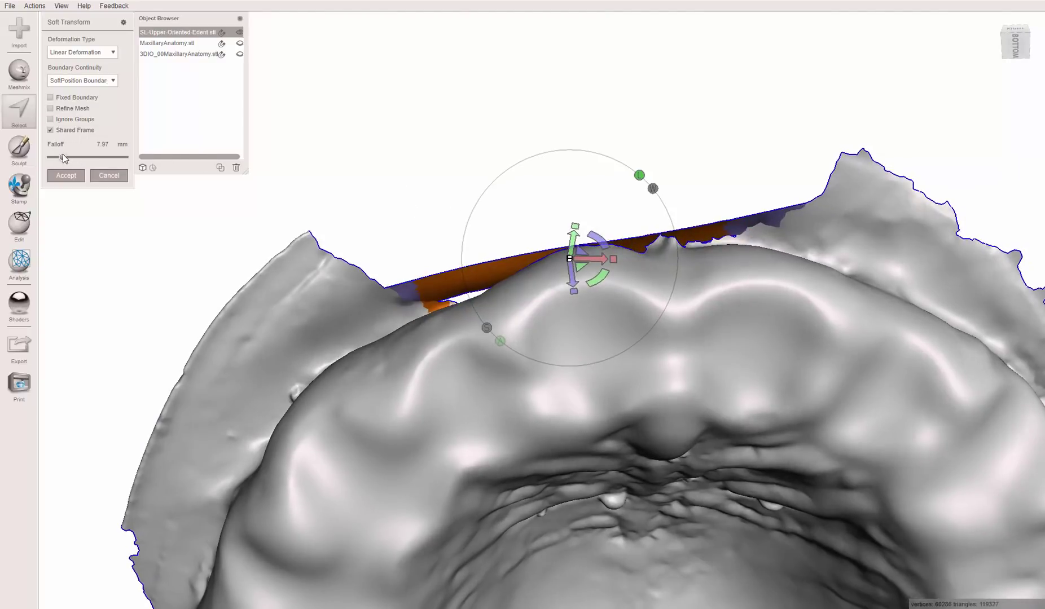
drag(63, 158, 64, 158)
drag(573, 244, 570, 230)
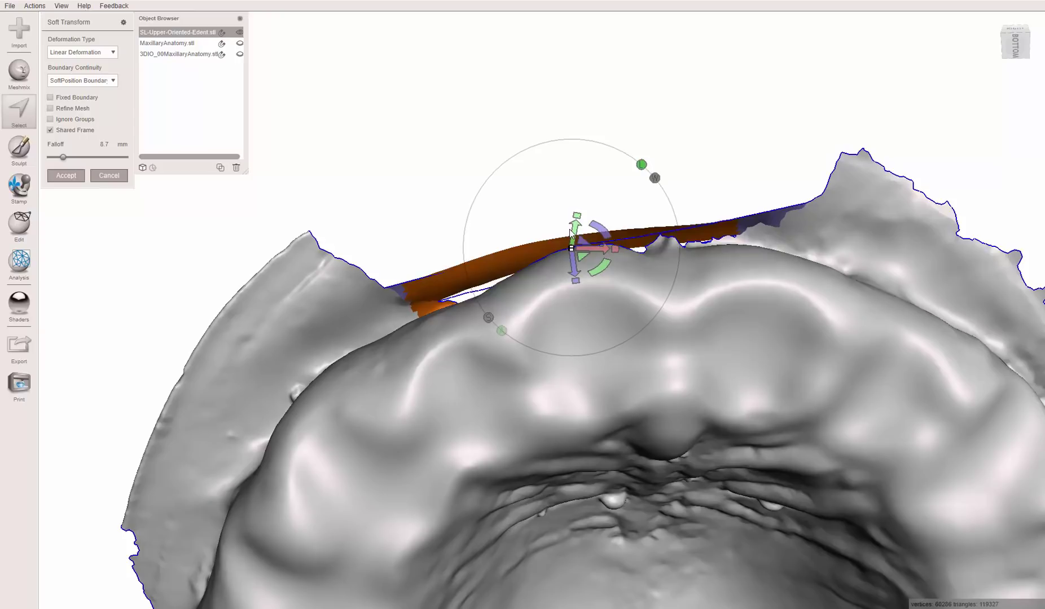
key(ctrl+z)
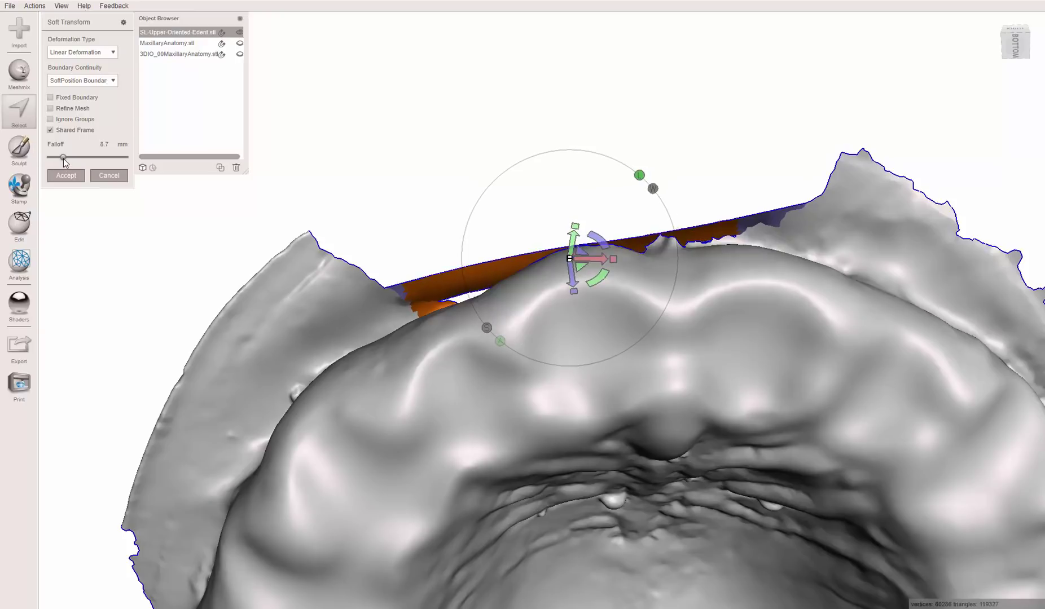
- Set the Soft Transform falloff to 10.51 mm and pull the bridge's middle patch outward into an arch around the front ridge
drag(63, 160, 67, 162)
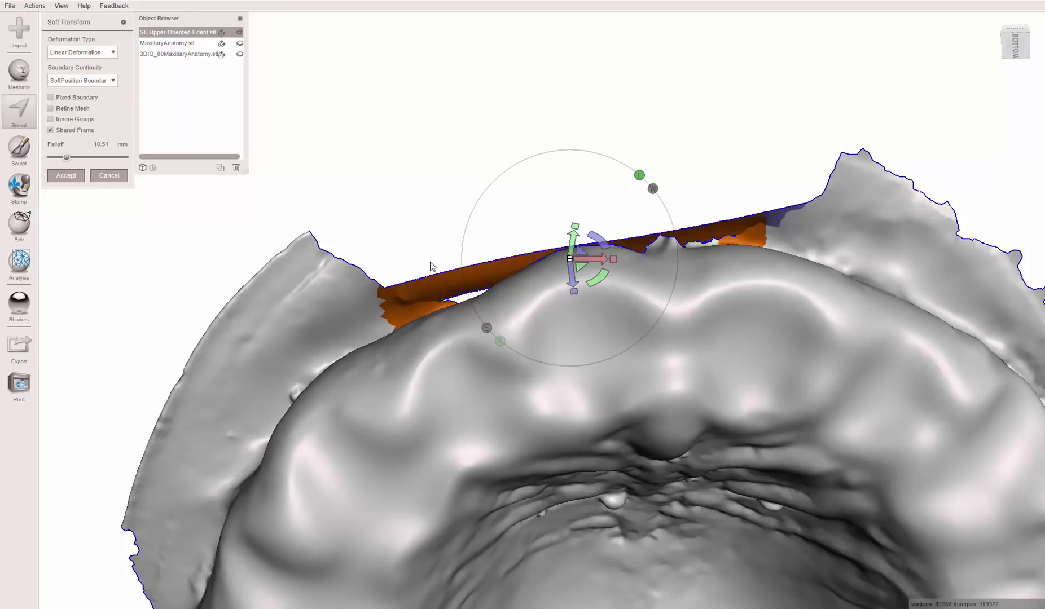
drag(572, 246, 571, 222)
right_drag(426, 193, 619, 313)
drag(621, 318, 631, 314)
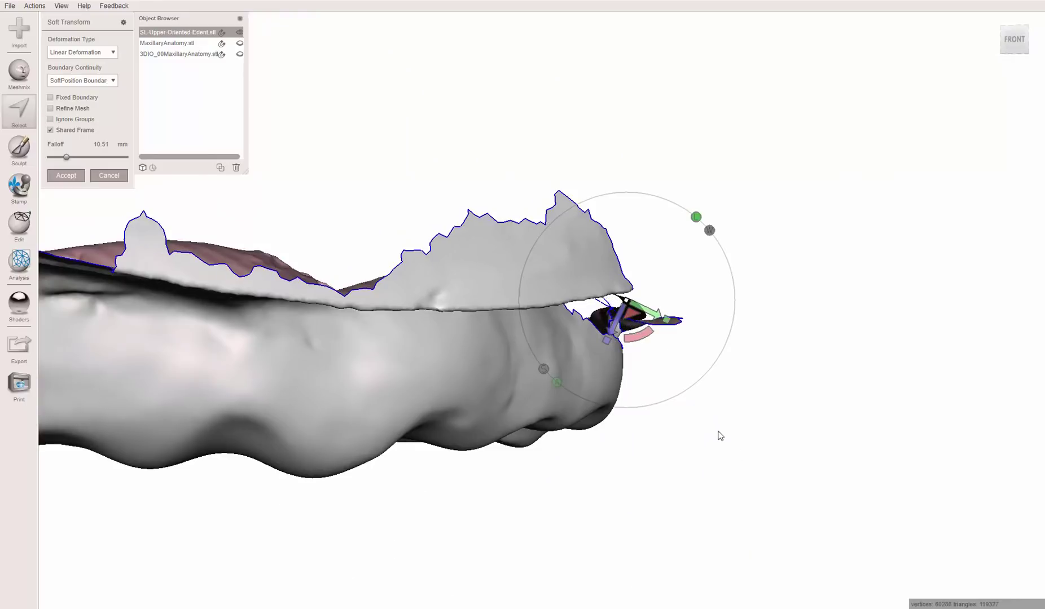
right_drag(718, 434, 595, 228)
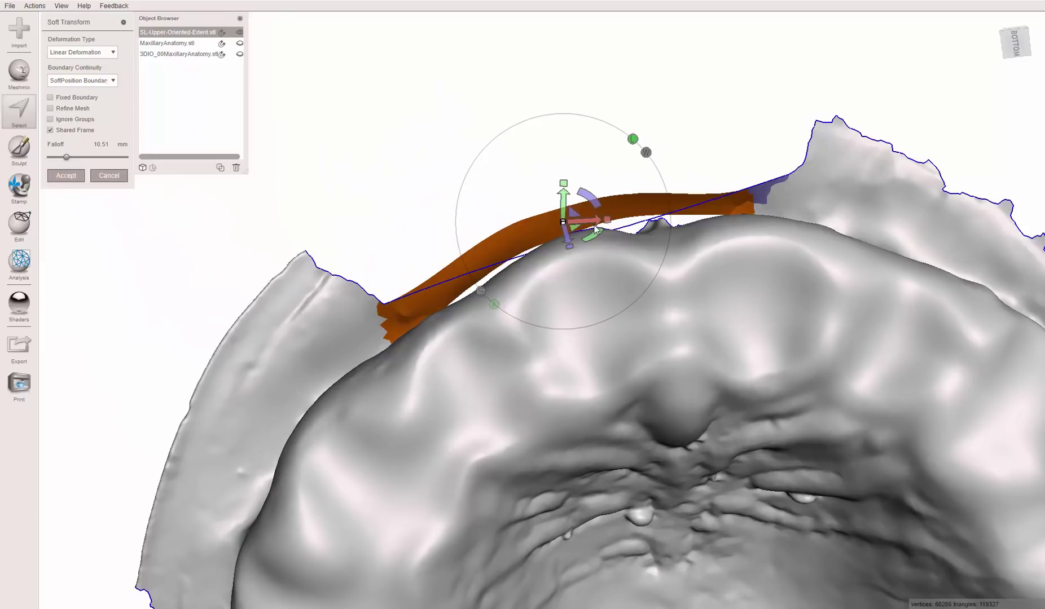
- Move the bridge's middle patch slightly further outward, shift it sideways along the ridge, and accept the Soft Transform
mouse_move(575, 215)
mouse_down()
mouse_move(582, 206)
mouse_move(567, 210)
mouse_up()
right_drag(474, 180, 642, 320)
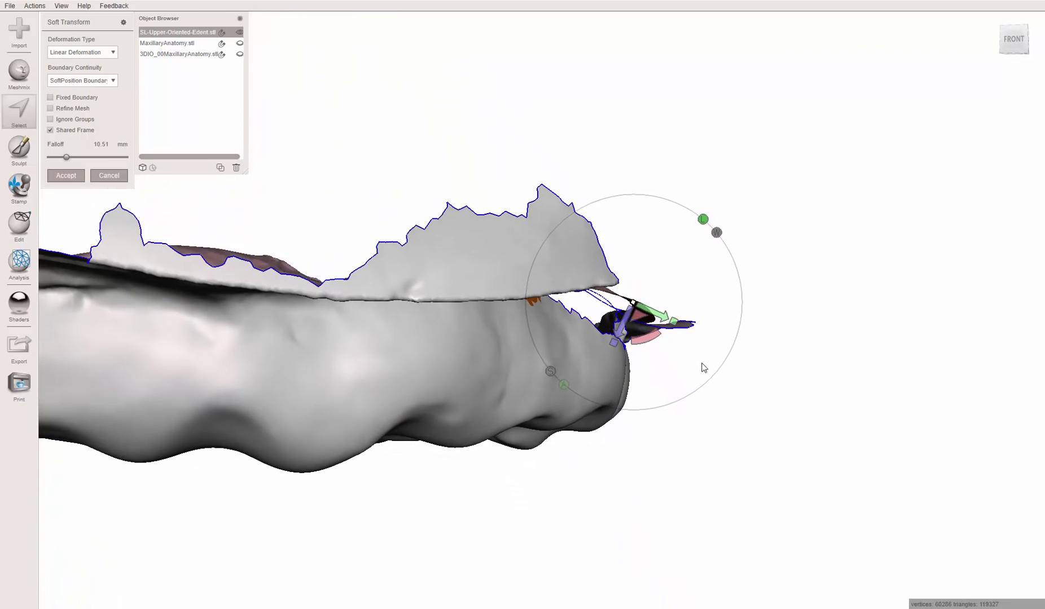
right_drag(704, 368, 557, 238)
drag(616, 215, 590, 213)
right_drag(513, 177, 628, 289)
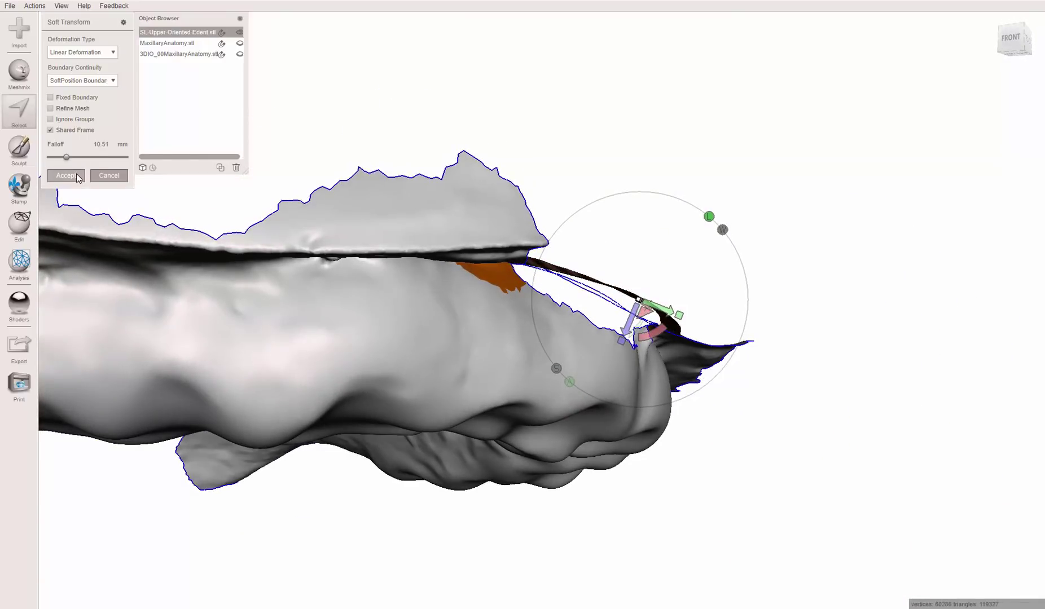
key(Return)
- Readjust the bridge's middle patch with Soft Transform at 10.51 mm falloff, check its arch from both sides, and accept it
mouse_move(791, 480)
right_down()
mouse_move(697, 361)
mouse_move(638, 355)
mouse_move(609, 436)
mouse_move(646, 451)
mouse_move(681, 408)
mouse_move(720, 444)
mouse_move(715, 460)
mouse_move(732, 448)
mouse_move(805, 518)
mouse_move(800, 473)
right_up()
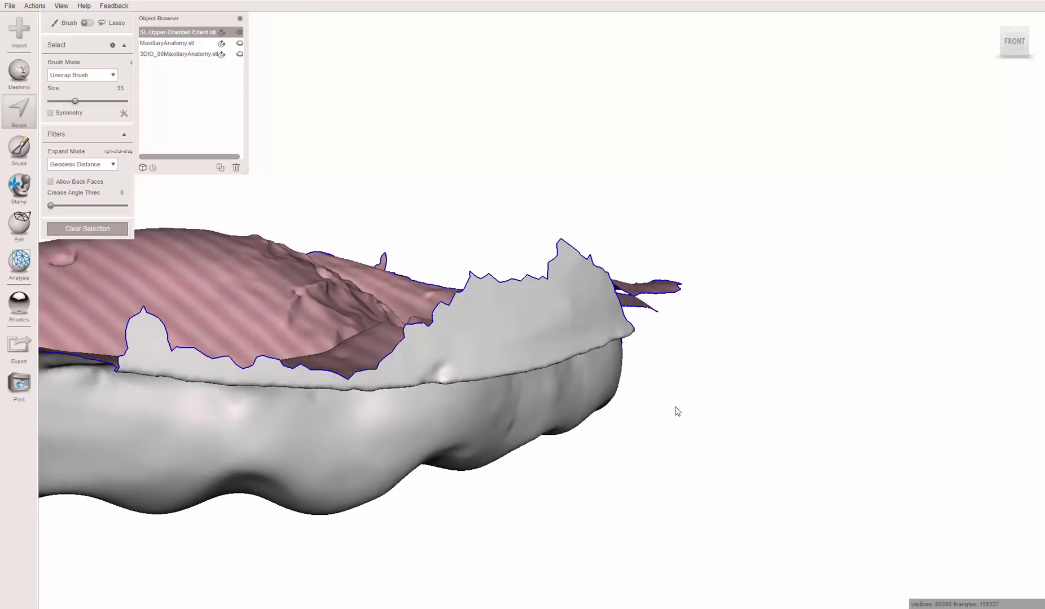
right_drag(677, 411, 635, 382)
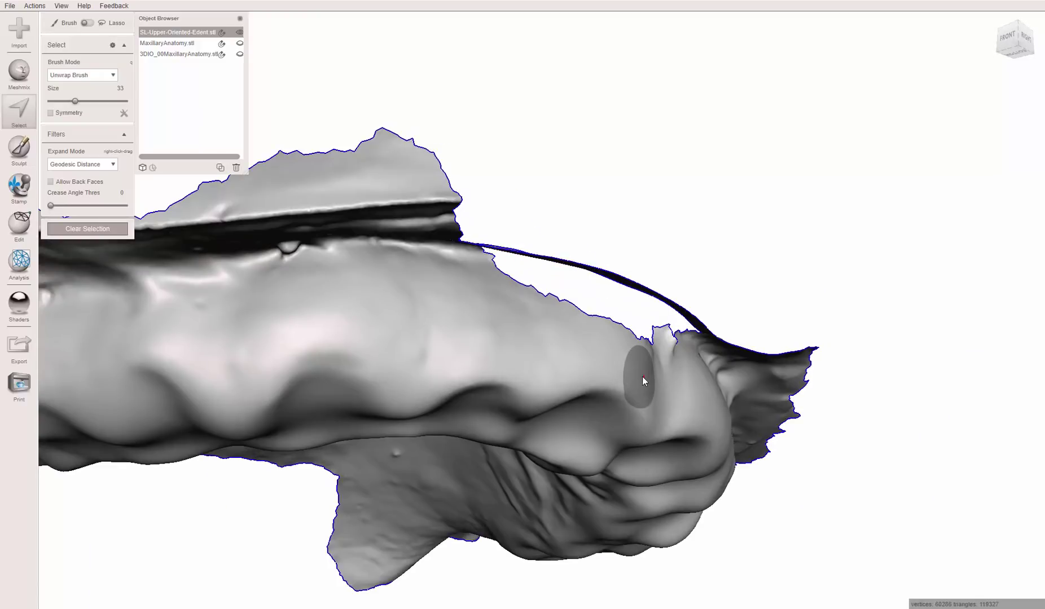
key(t)
right_drag(665, 272, 651, 339)
drag(653, 338, 646, 344)
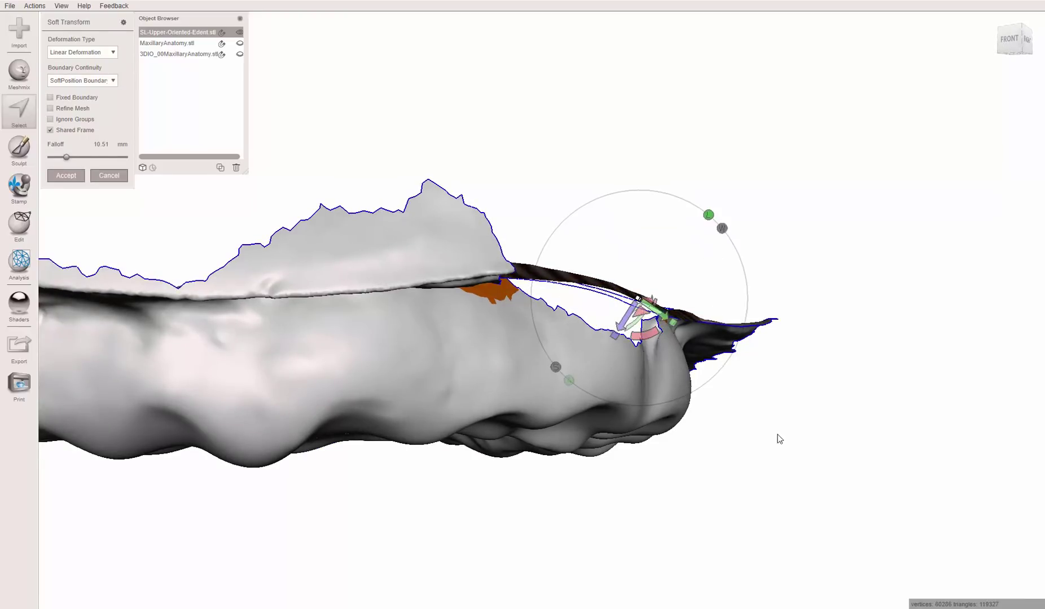
right_drag(777, 437, 474, 366)
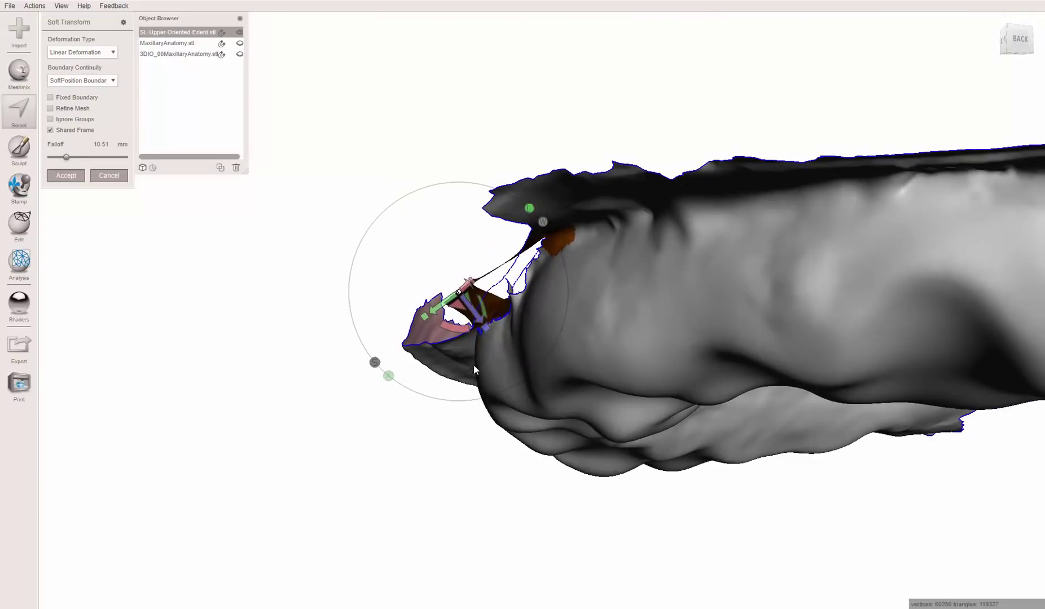
right_drag(383, 268, 552, 188)
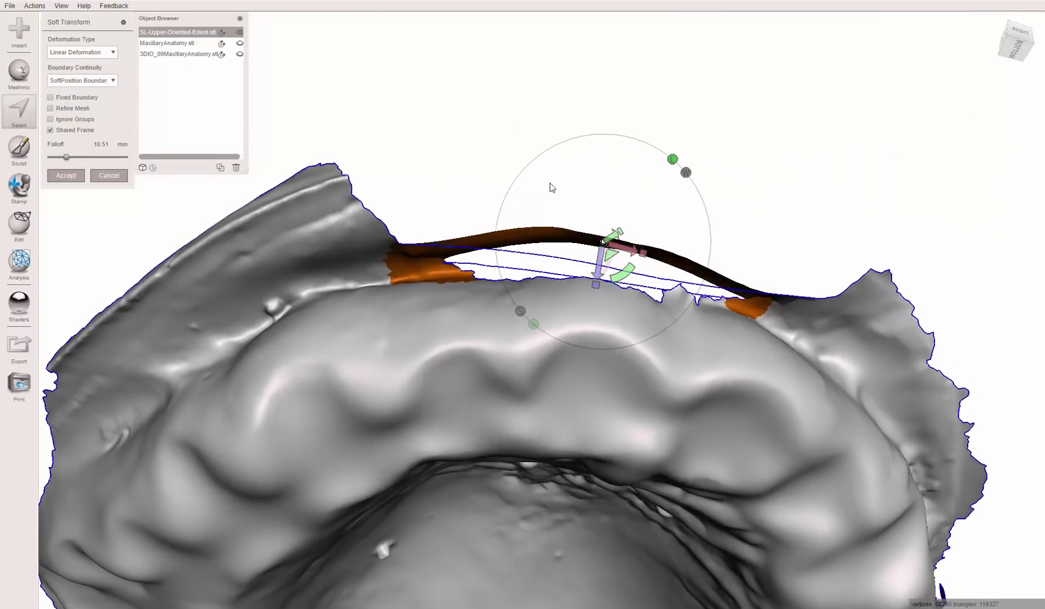
click(66, 176)
- Run the Inspector on the scan and examine the open boundaries around the bridge and the outer border
right_drag(625, 295, 622, 258)
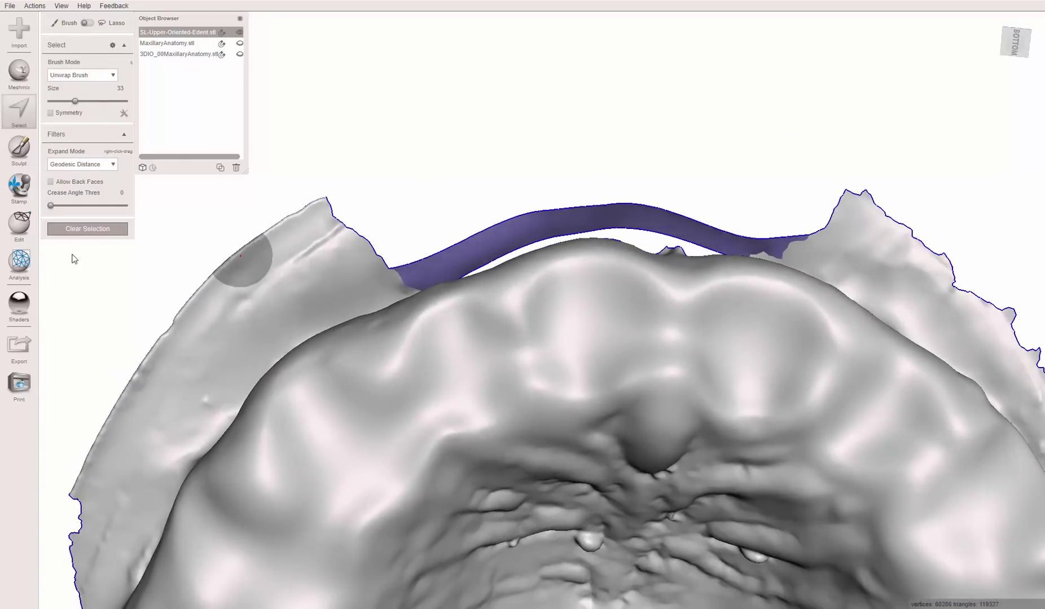
click(22, 260)
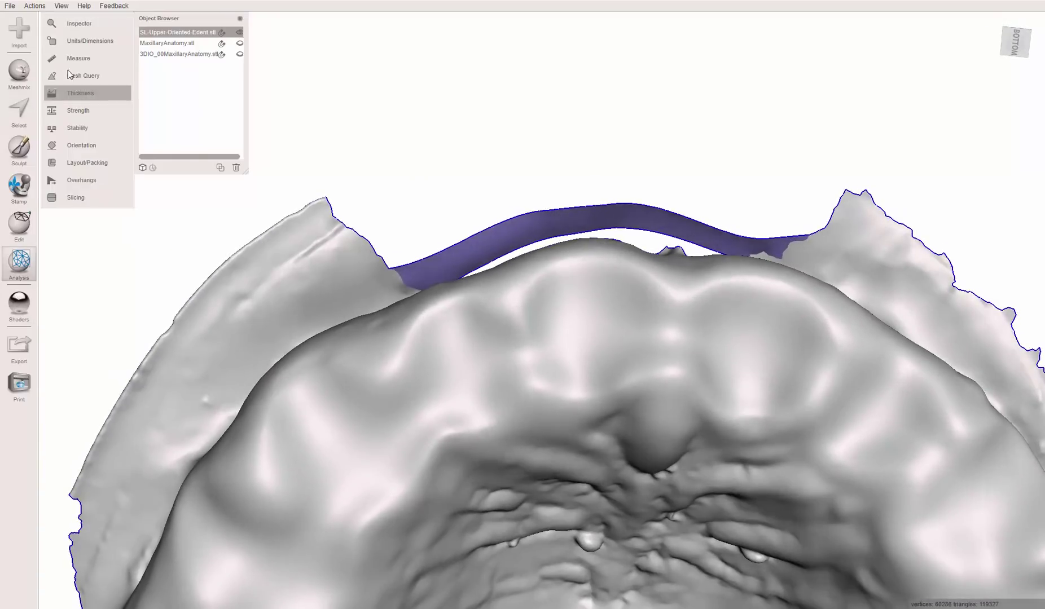
click(77, 25)
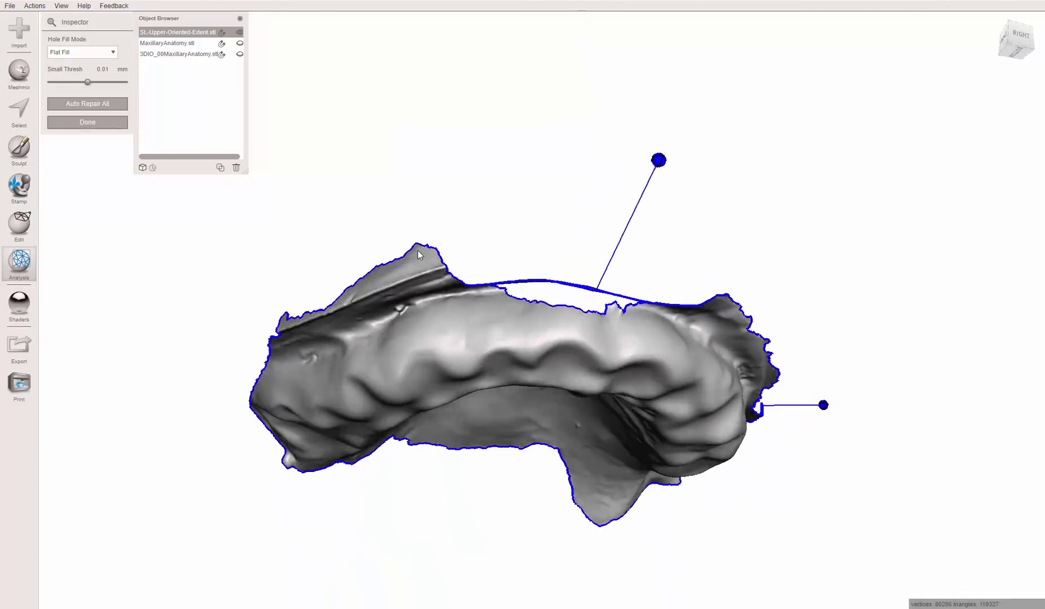
right_drag(418, 255, 364, 389)
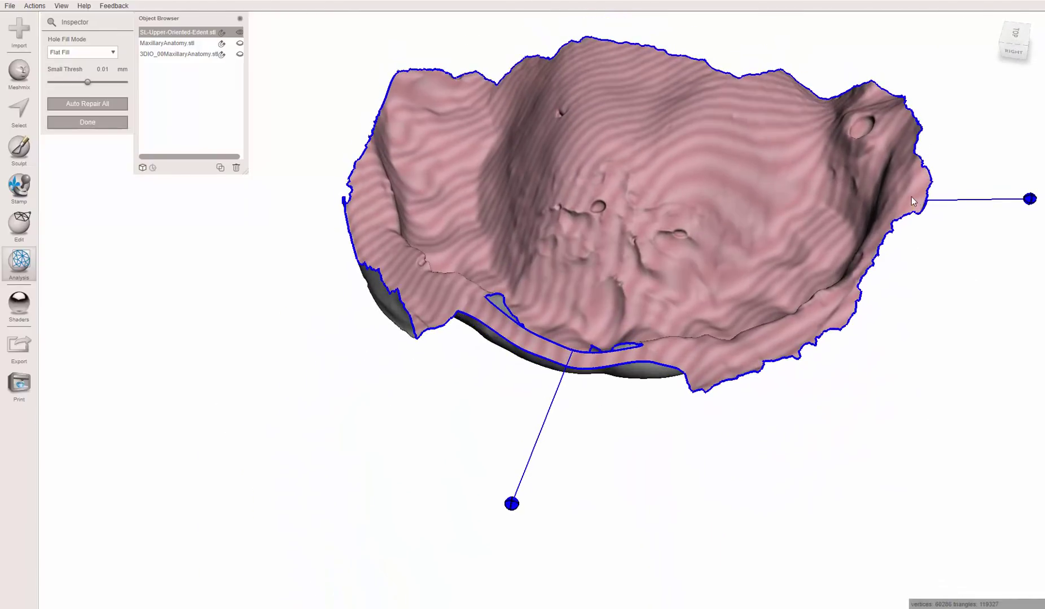
mouse_move(603, 443)
right_down()
mouse_move(595, 350)
mouse_move(592, 443)
right_up()
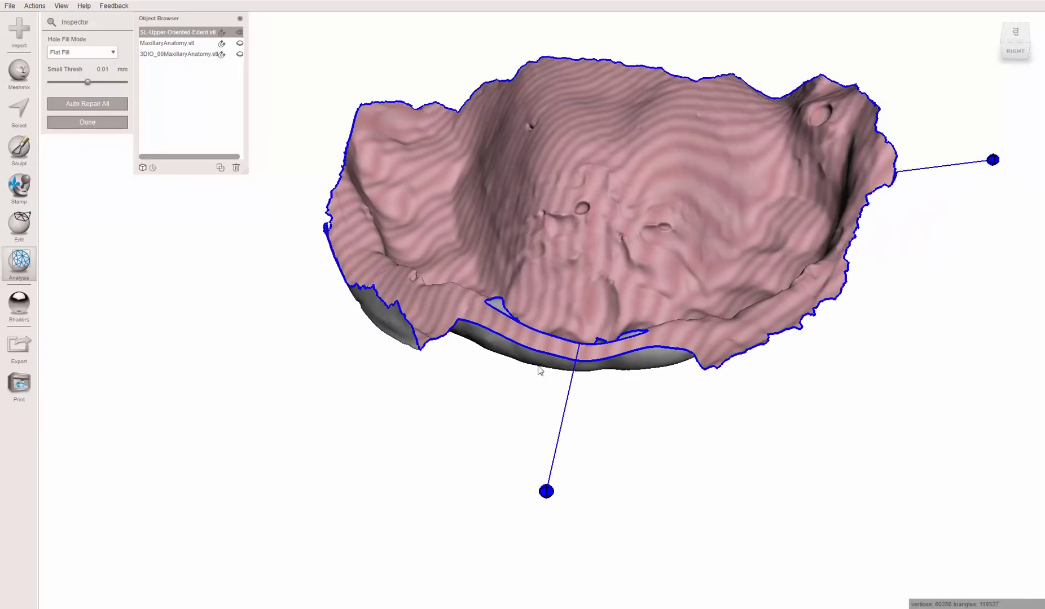
right_drag(573, 351, 599, 199)
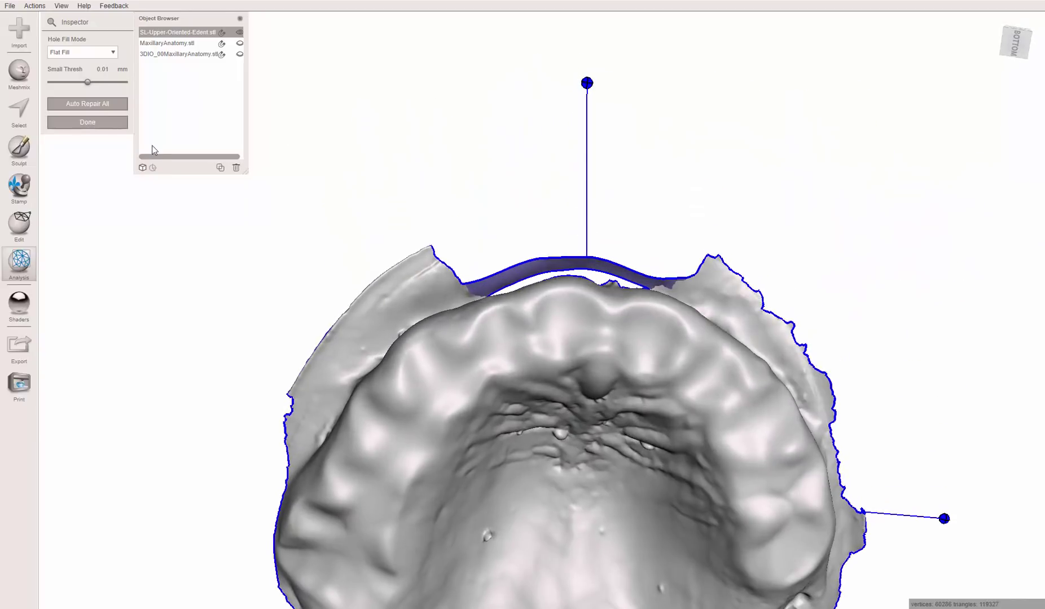
scroll(129, 132, up, 3)
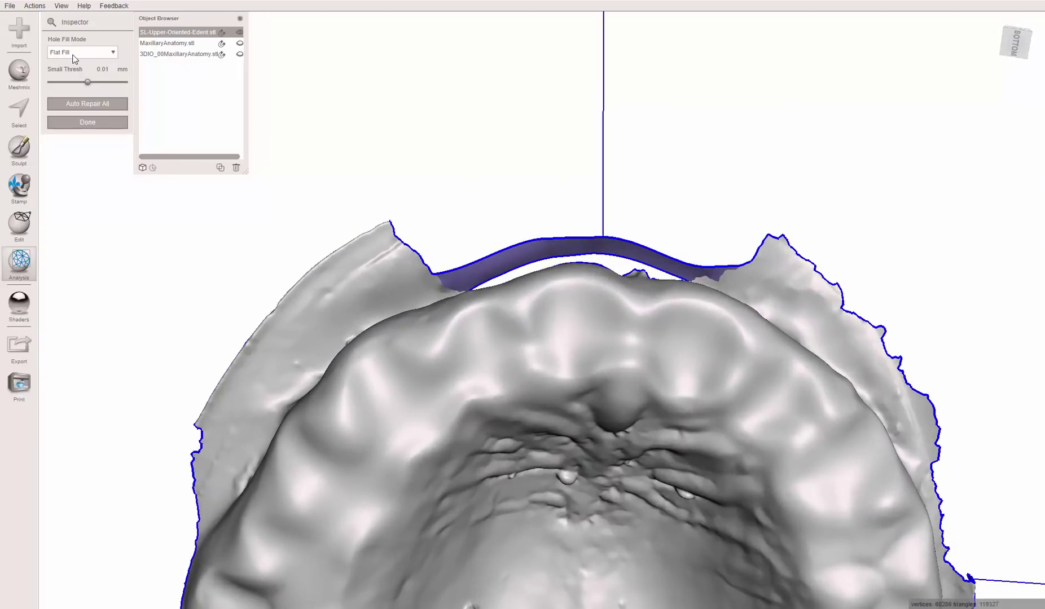
scroll(657, 142, down, 2)
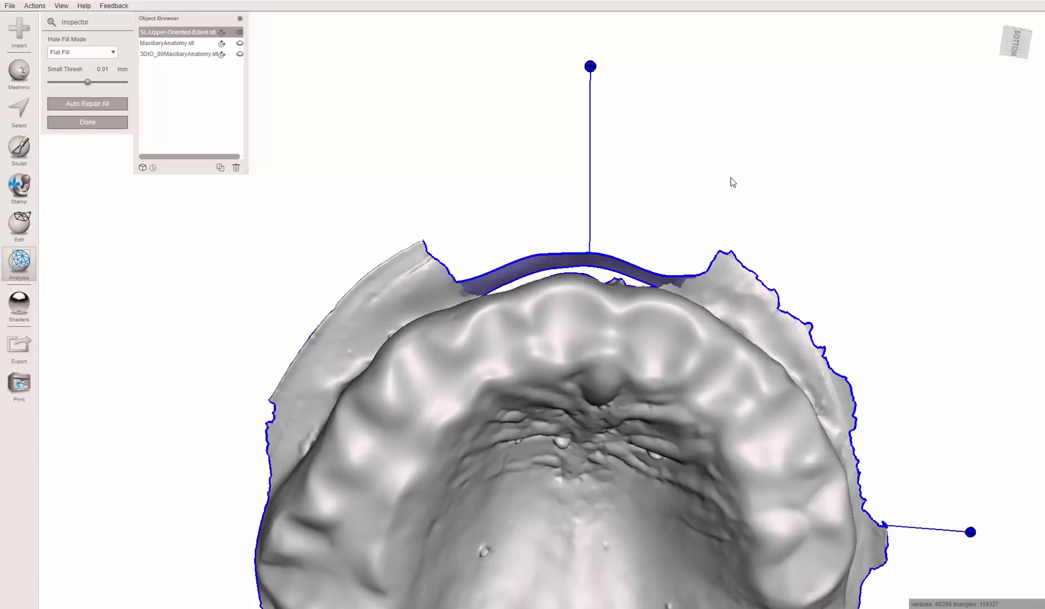
- Try closing the gap between the bridge and the front ridge with the Inspector's Flat Fill, and discard the fill
right_drag(751, 224, 600, 250)
click(368, 136)
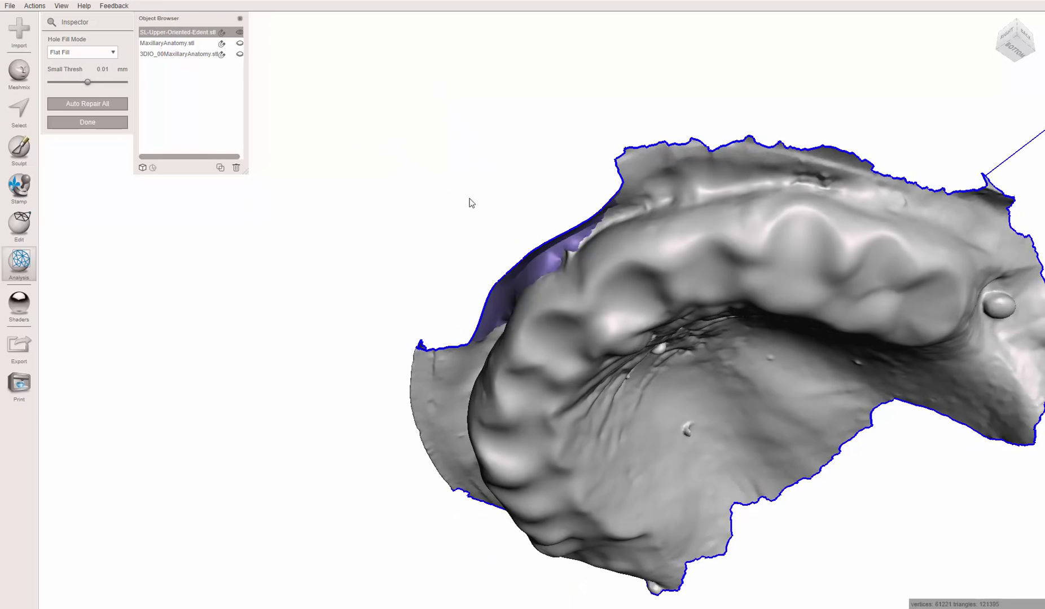
right_drag(473, 217, 582, 204)
scroll(603, 275, up, 3)
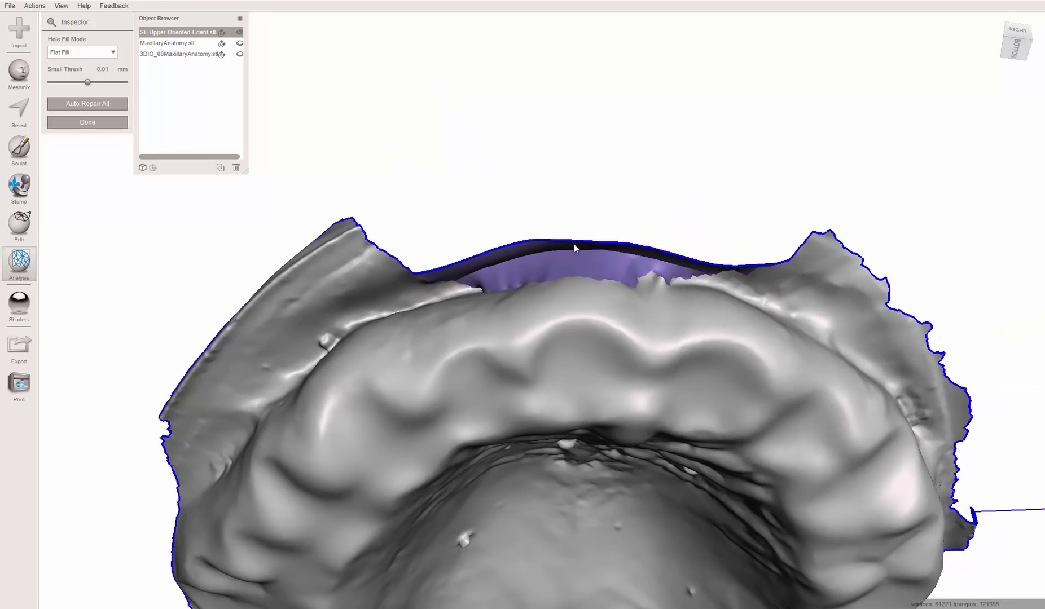
right_drag(573, 244, 551, 230)
key(Escape)
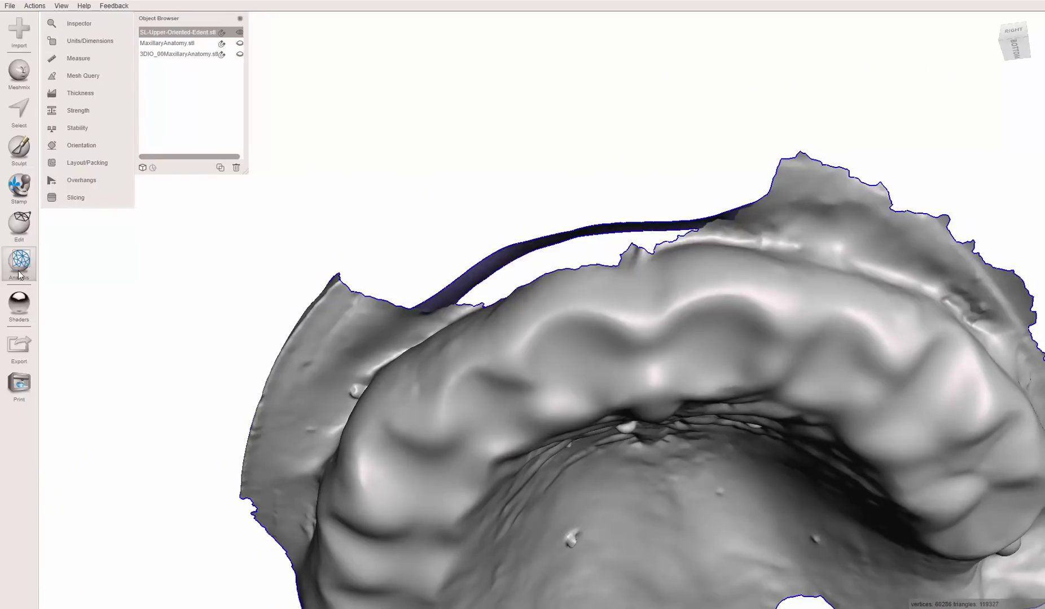
- Reopen the Inspector with Smooth Fill as the hole fill mode and fill the gap between the bridge and the front ridge
click(121, 24)
click(81, 52)
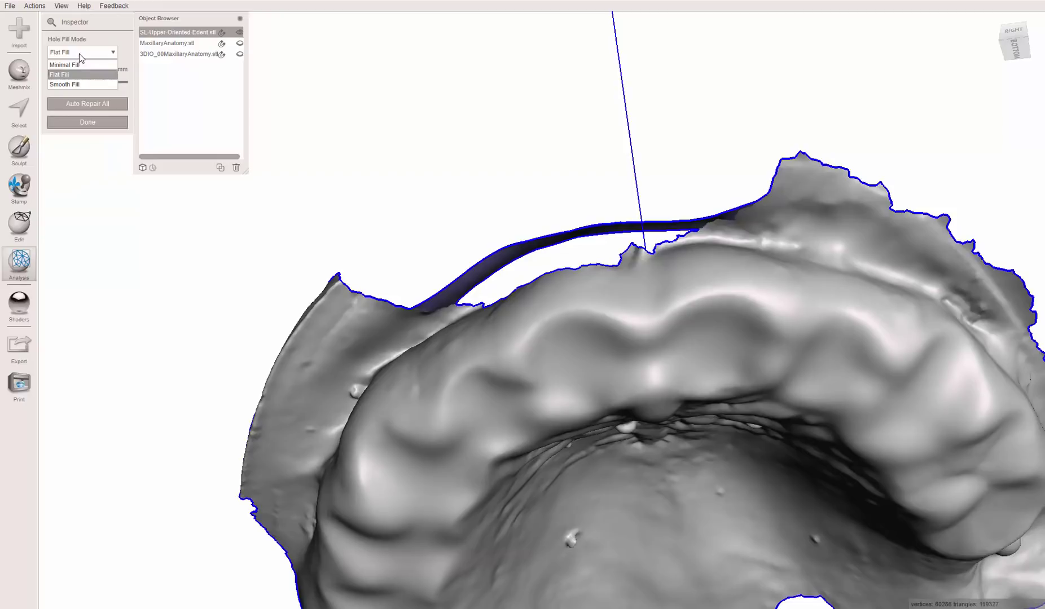
click(73, 89)
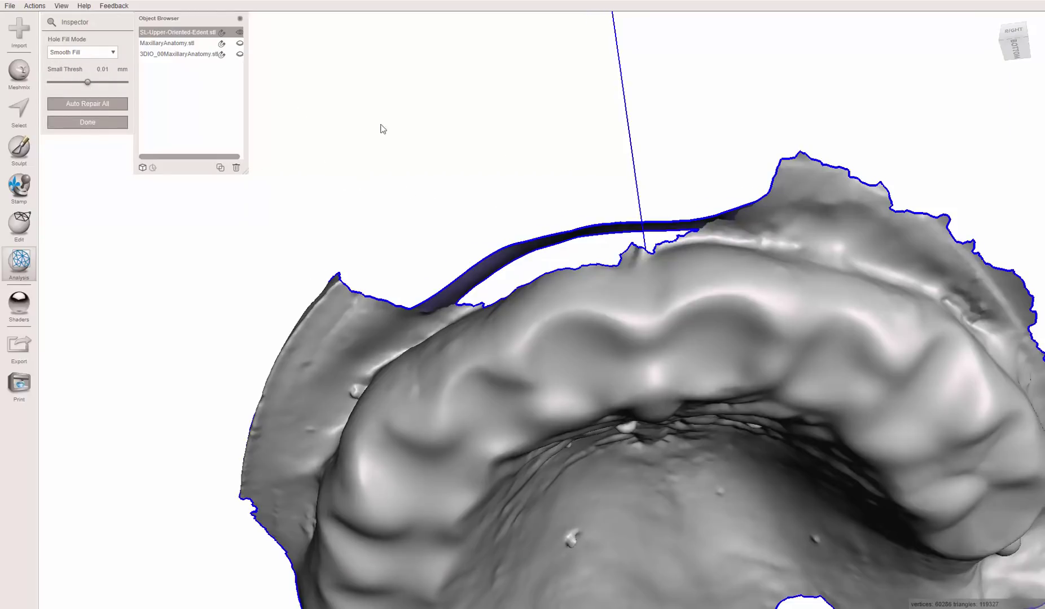
right_drag(556, 187, 512, 207)
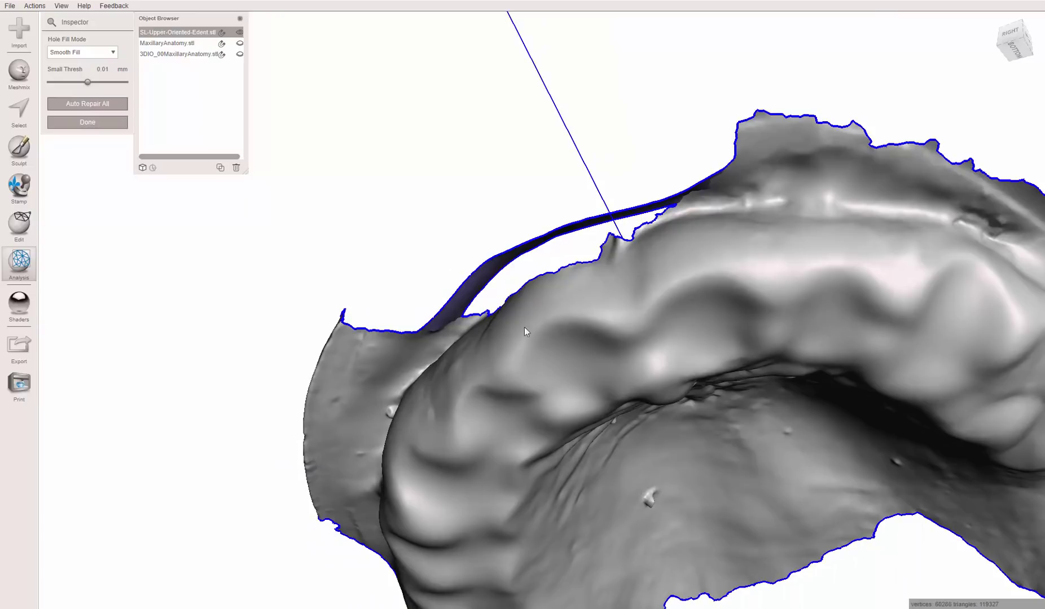
scroll(477, 84, down, 2)
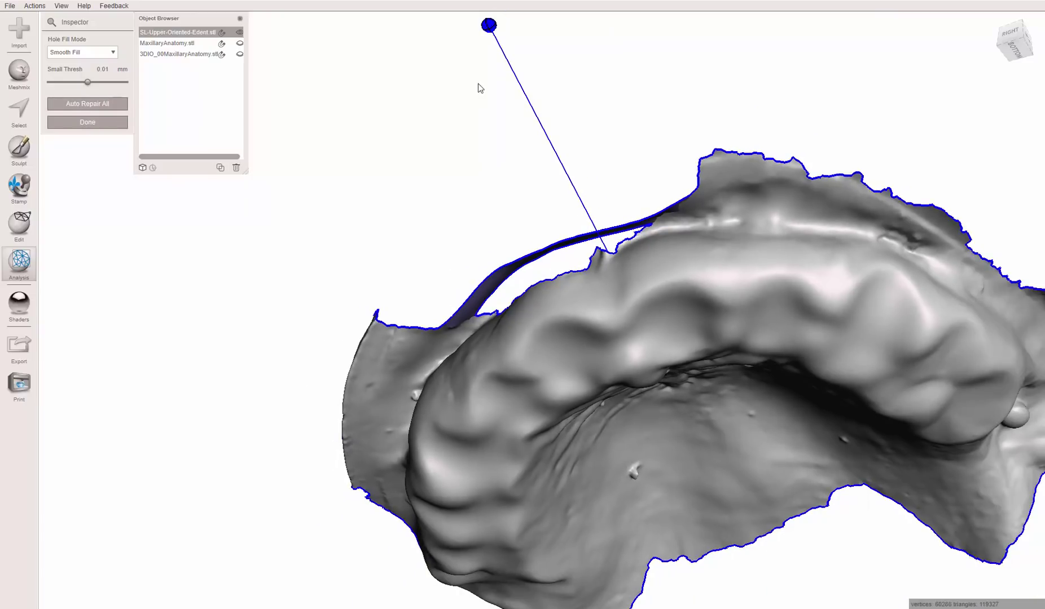
click(489, 25)
- Examine the smooth fill between the bridge and the ridge from several angles and close the Inspector
mouse_move(518, 204)
right_down()
mouse_move(576, 156)
mouse_move(588, 164)
mouse_move(565, 235)
mouse_move(523, 170)
right_up()
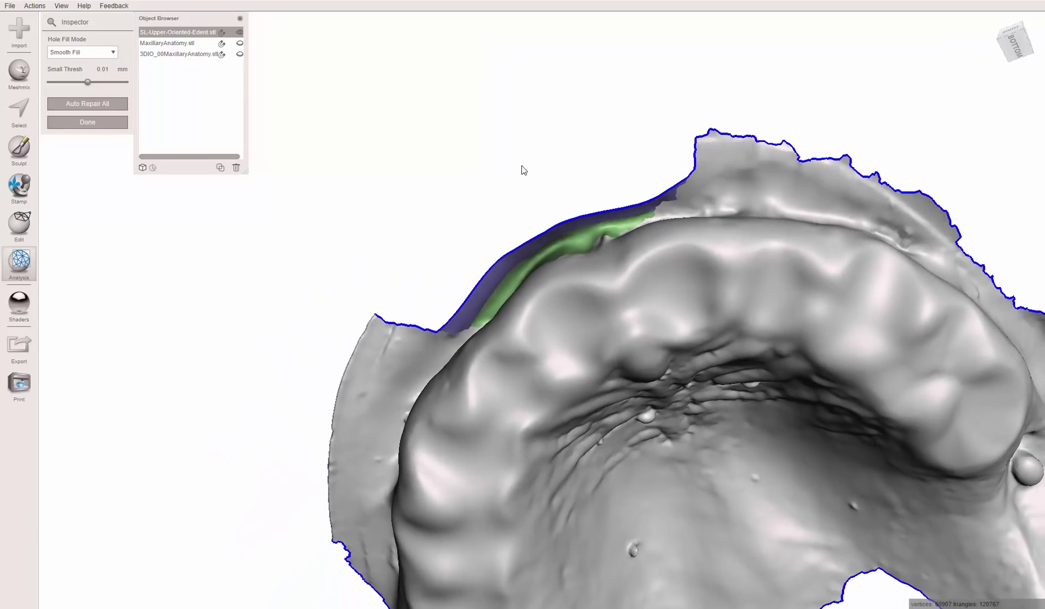
scroll(524, 185, up, 3)
scroll(562, 108, down, 3)
right_drag(599, 121, 672, 103)
right_drag(665, 160, 611, 180)
scroll(611, 180, down, 2)
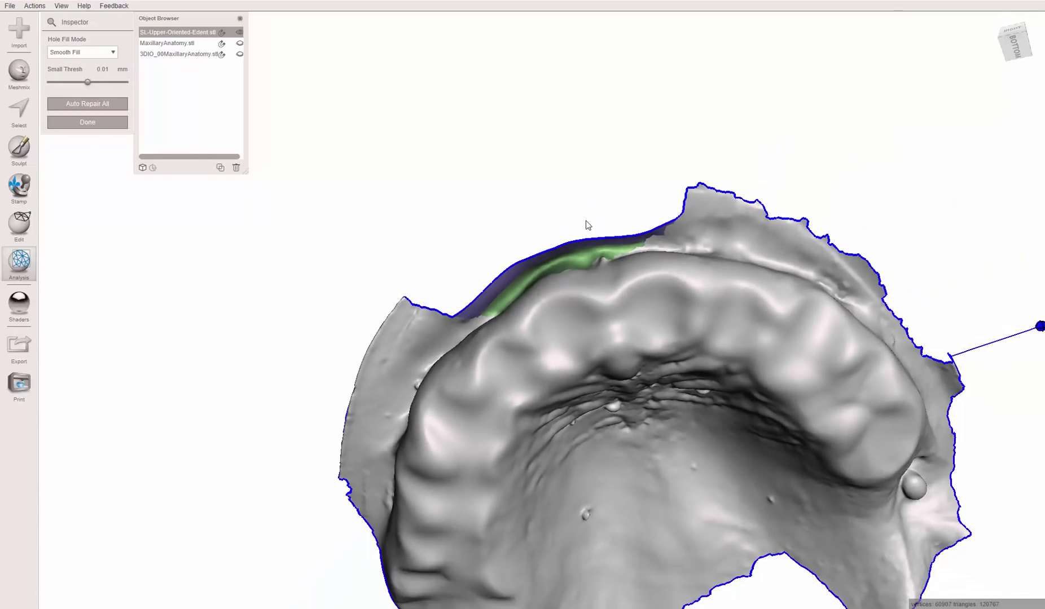
key(Escape)
right_drag(581, 226, 577, 237)
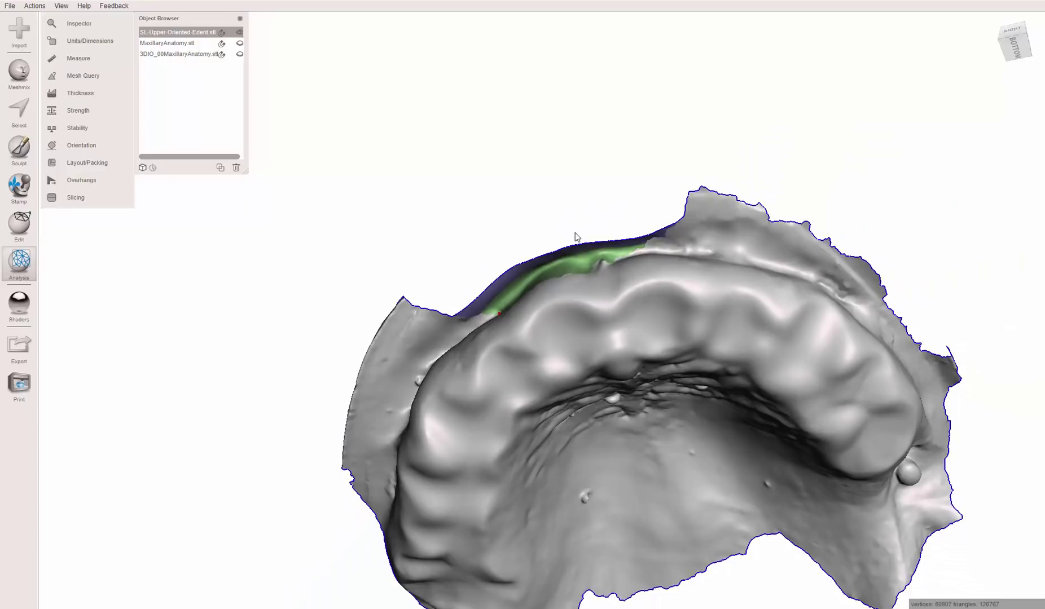
- Select the entire edentulous scan and merge its coloured bridge and fill patches into a single face group
key(s)
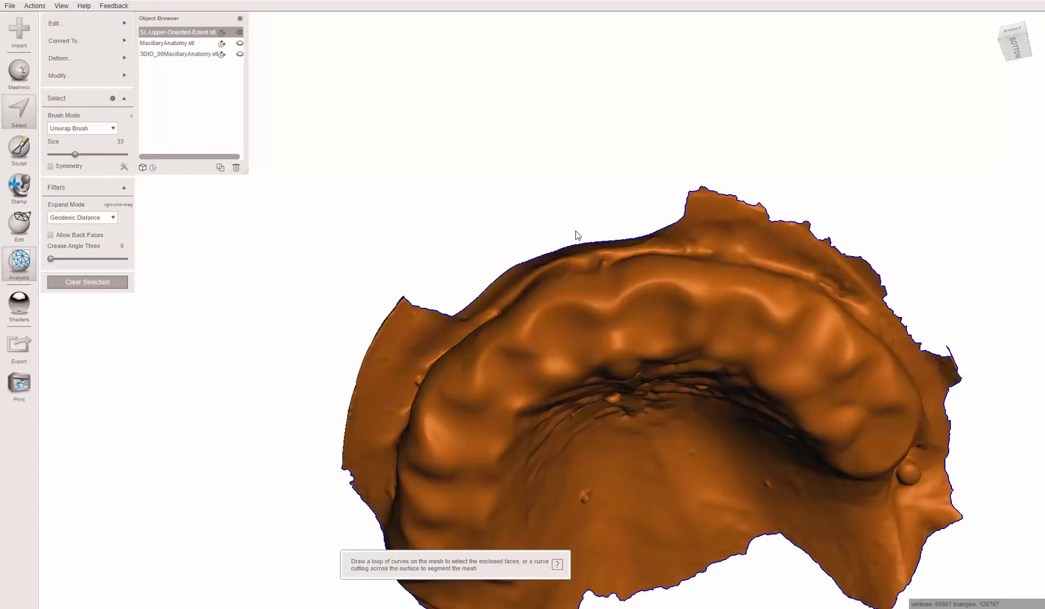
key(Escape)
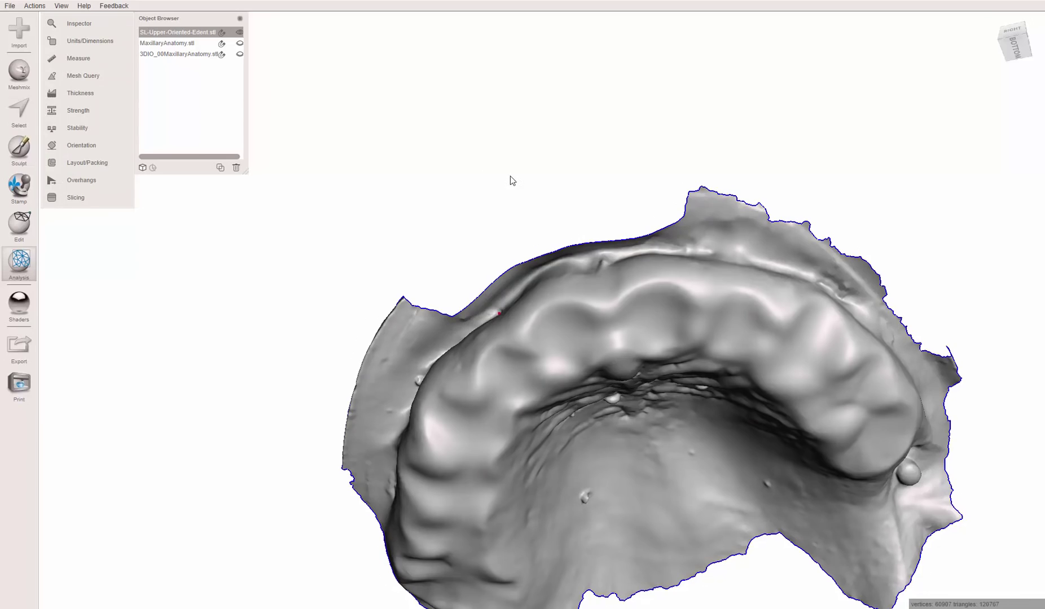
- Repair the small mesh defect on the front ridge with the Inspector, using Flat Fill, and close the Inspector
scroll(510, 177, up, 2)
right_drag(509, 176, 555, 197)
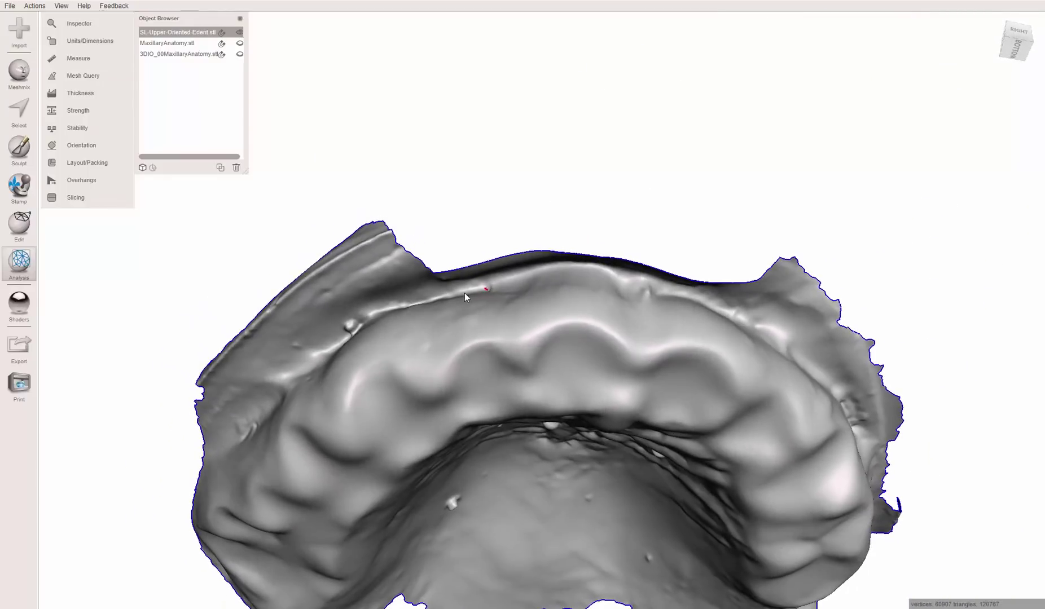
scroll(527, 307, up, 5)
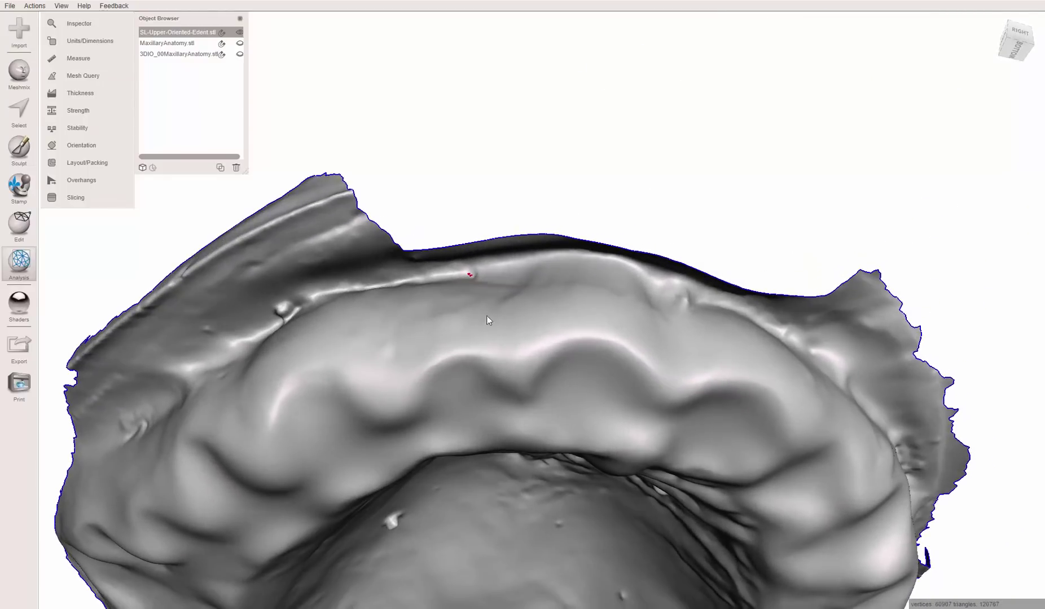
scroll(443, 261, up, 10)
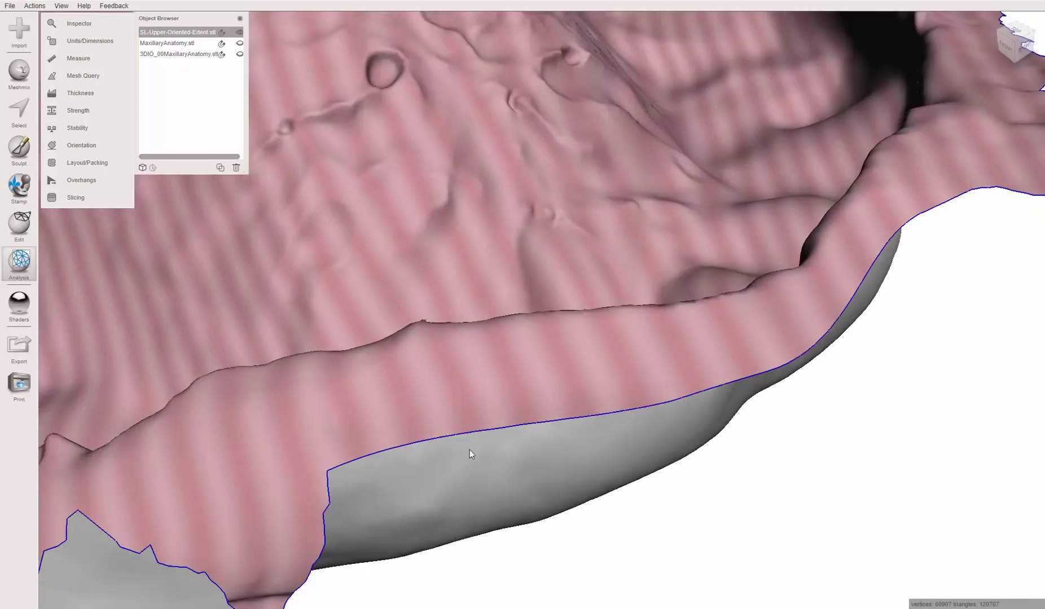
right_drag(471, 454, 437, 268)
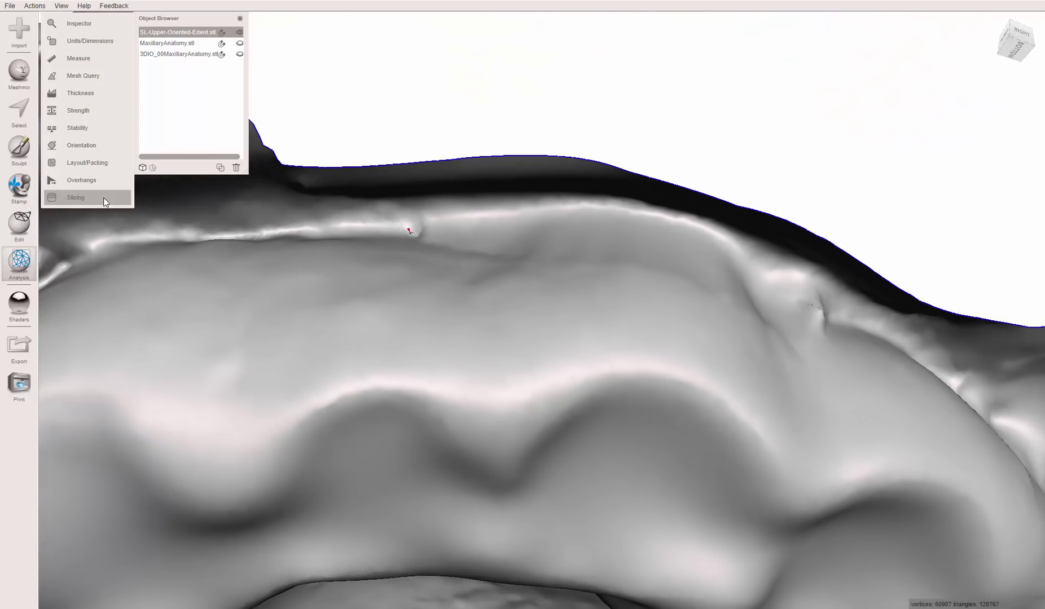
click(89, 24)
scroll(357, 219, down, 3)
scroll(364, 208, down, 5)
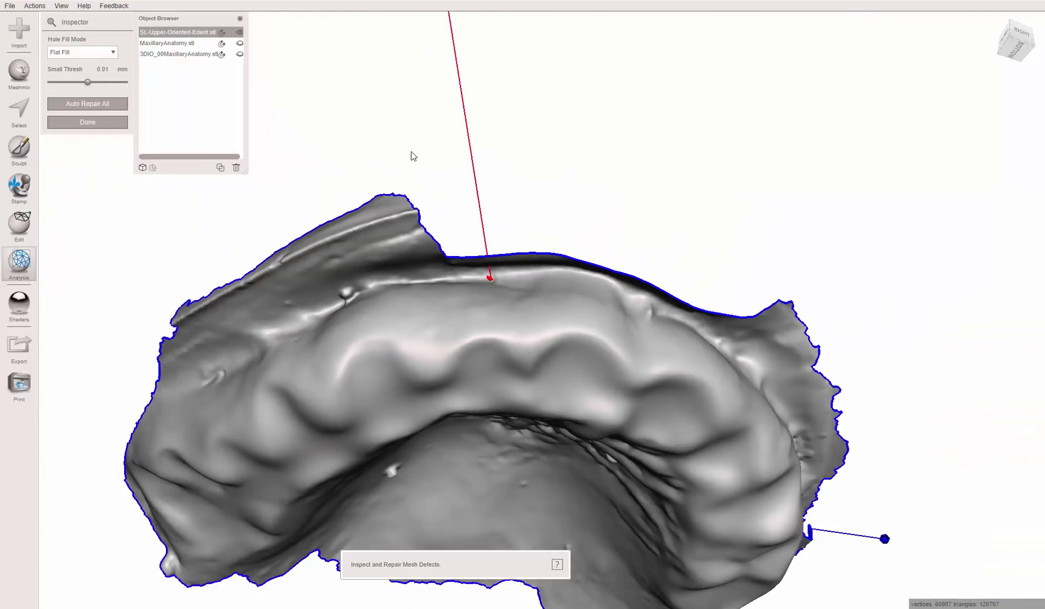
click(476, 96)
scroll(557, 248, up, 5)
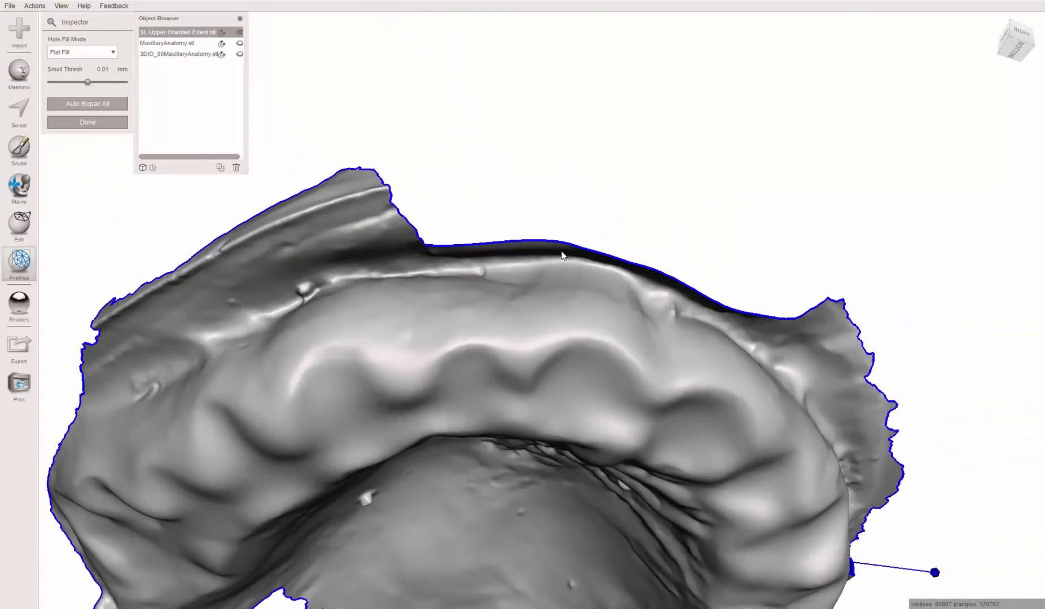
right_drag(550, 151, 537, 172)
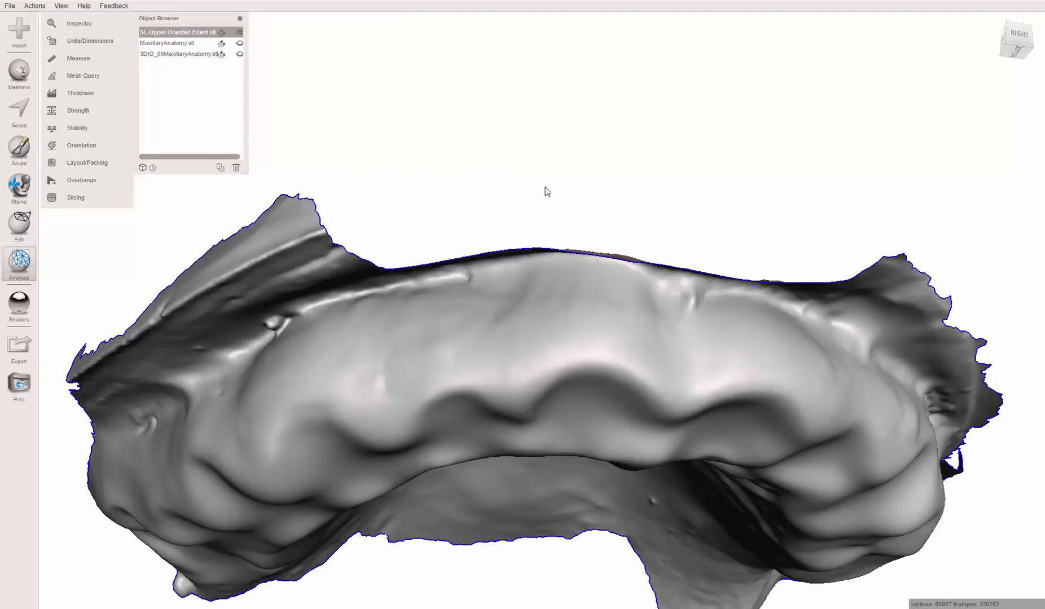
- Show MaxillaryAnatomy.stl in place of the edentulous scan and make it the active object
right_drag(546, 192, 608, 361)
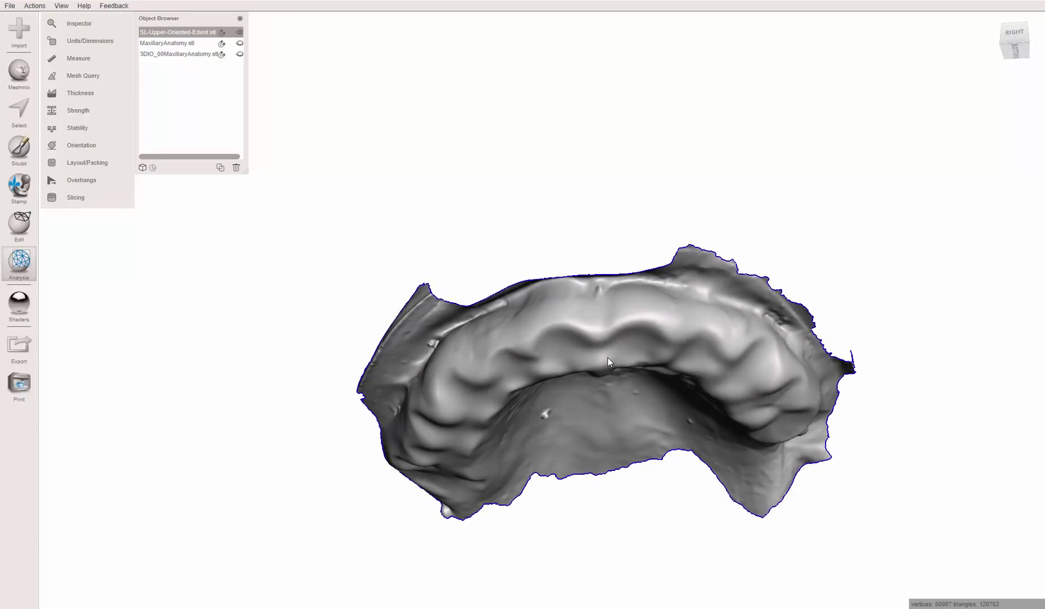
click(240, 44)
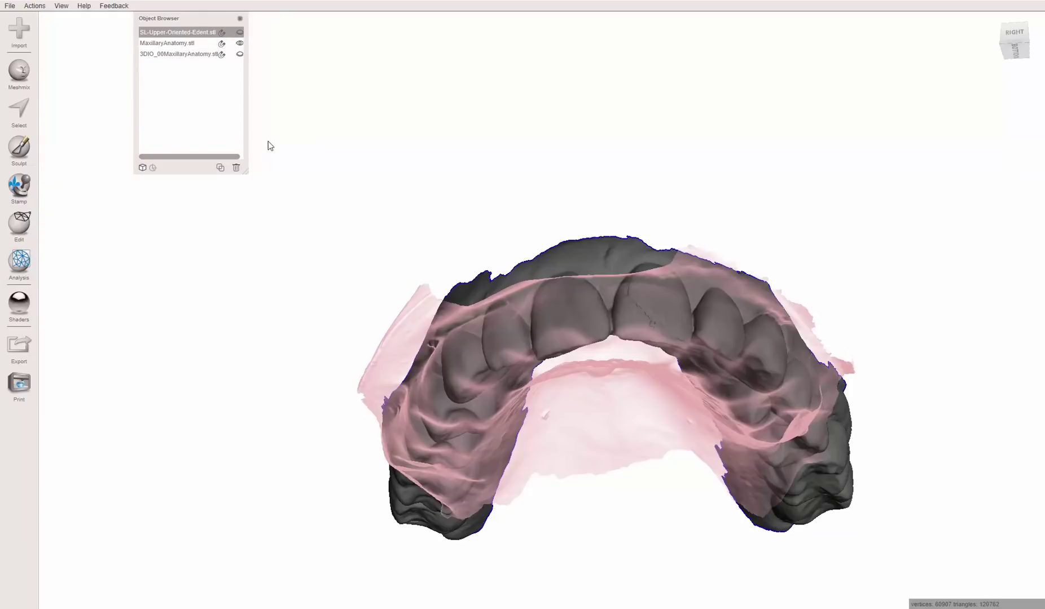
click(182, 45)
right_drag(381, 265, 681, 261)
scroll(474, 238, up, 3)
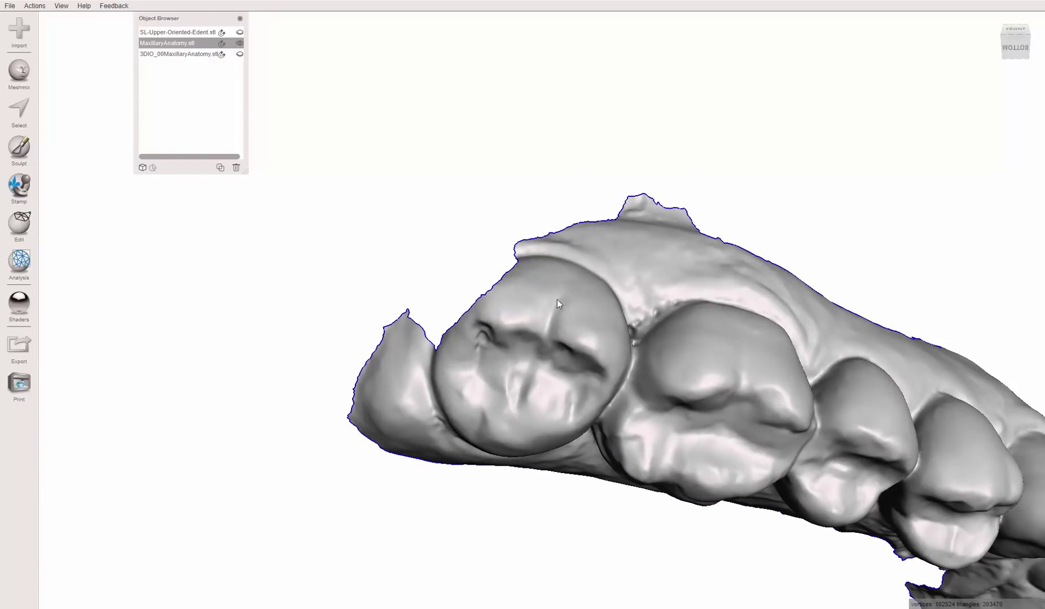
- Select a patch on each side of the gap behind the last molar with a size 27 brush and bridge them with Refine 50
right_drag(557, 299, 539, 299)
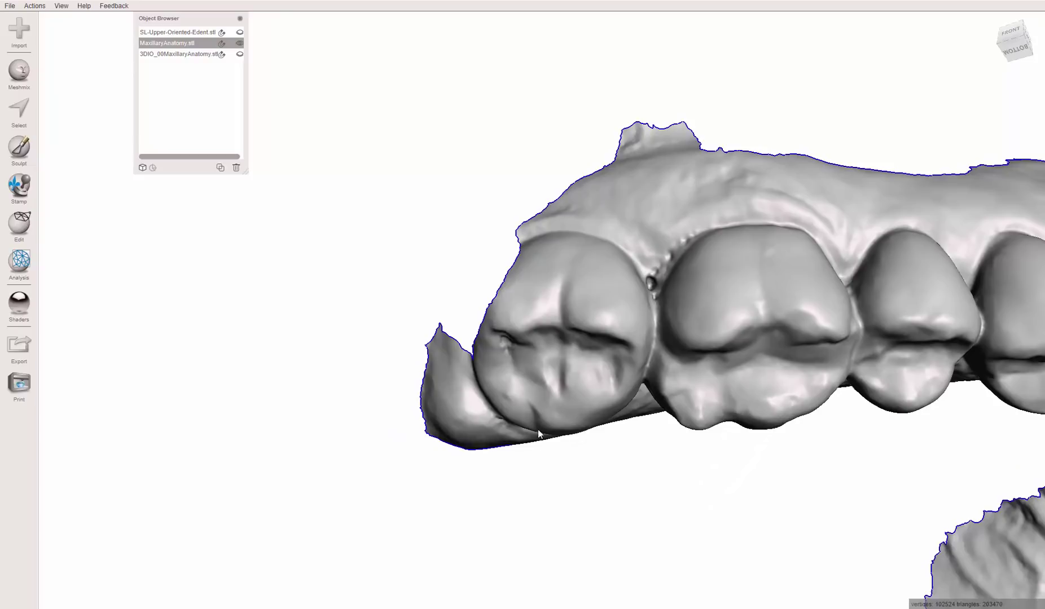
right_drag(598, 364, 584, 334)
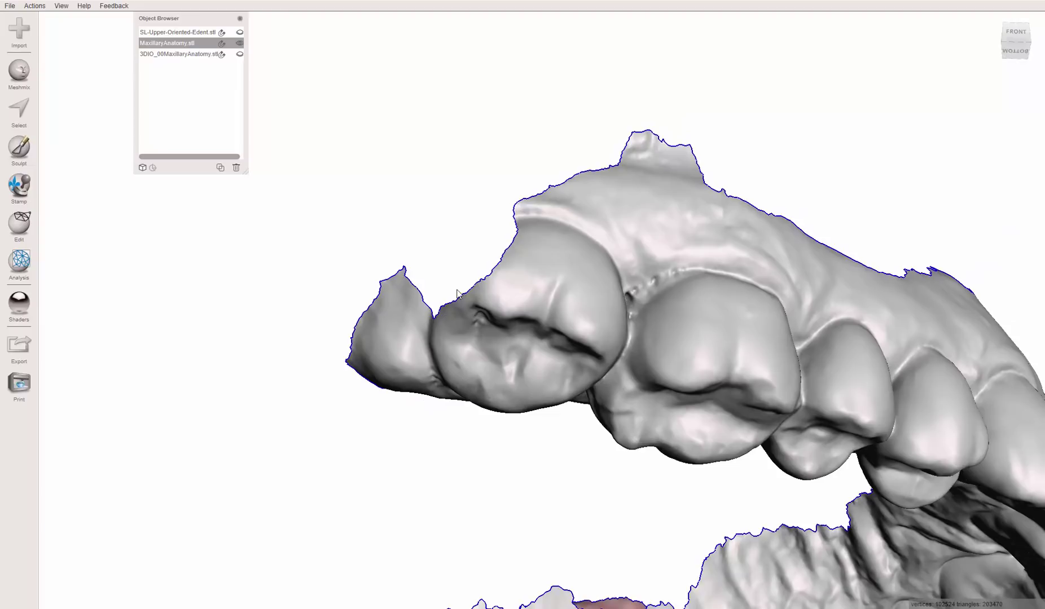
right_drag(541, 233, 504, 234)
right_drag(487, 291, 456, 322)
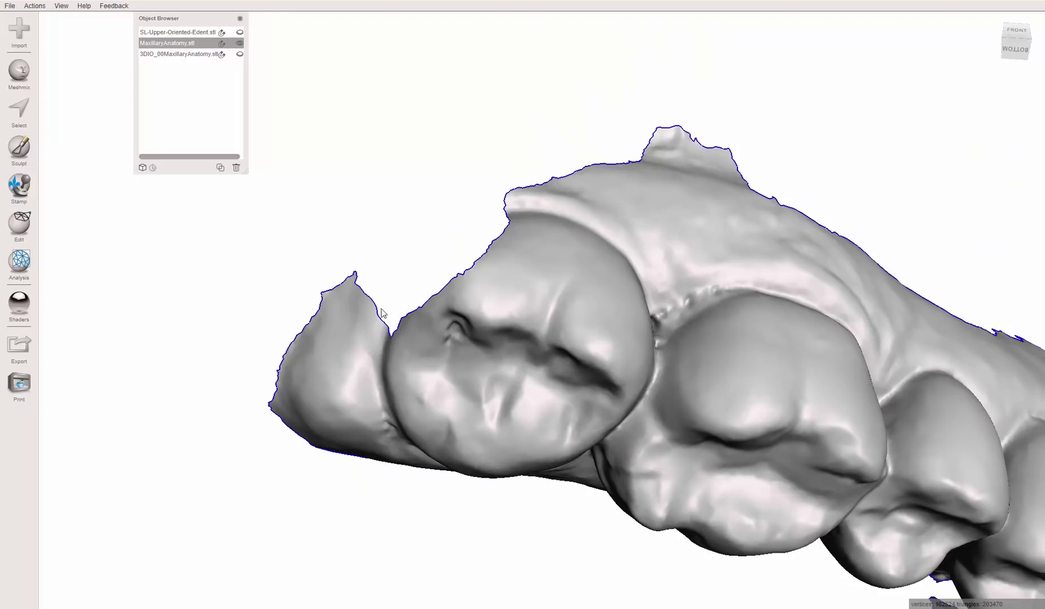
key(s)
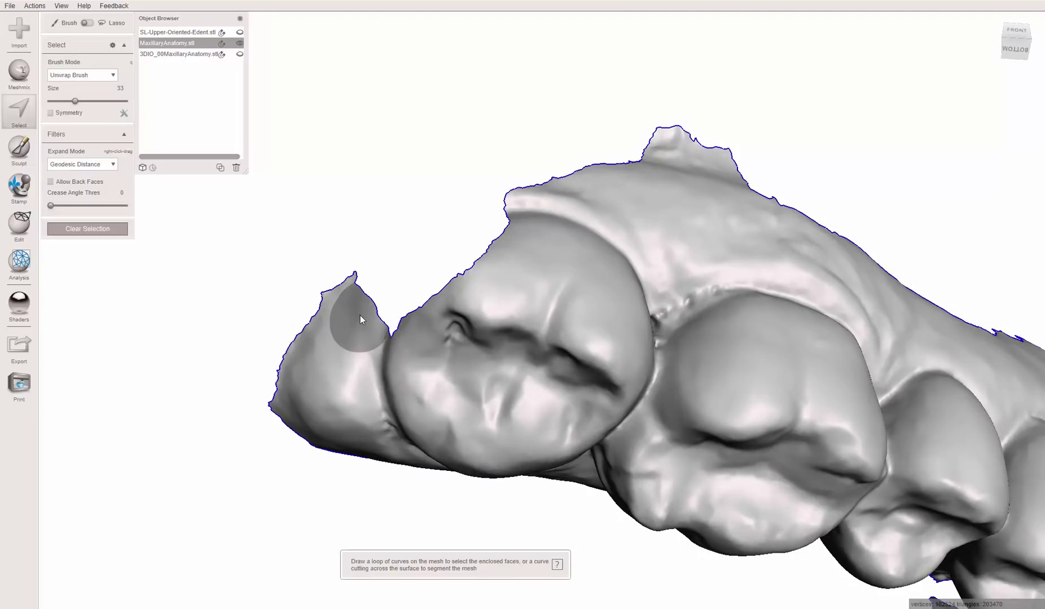
key(bracketleft)
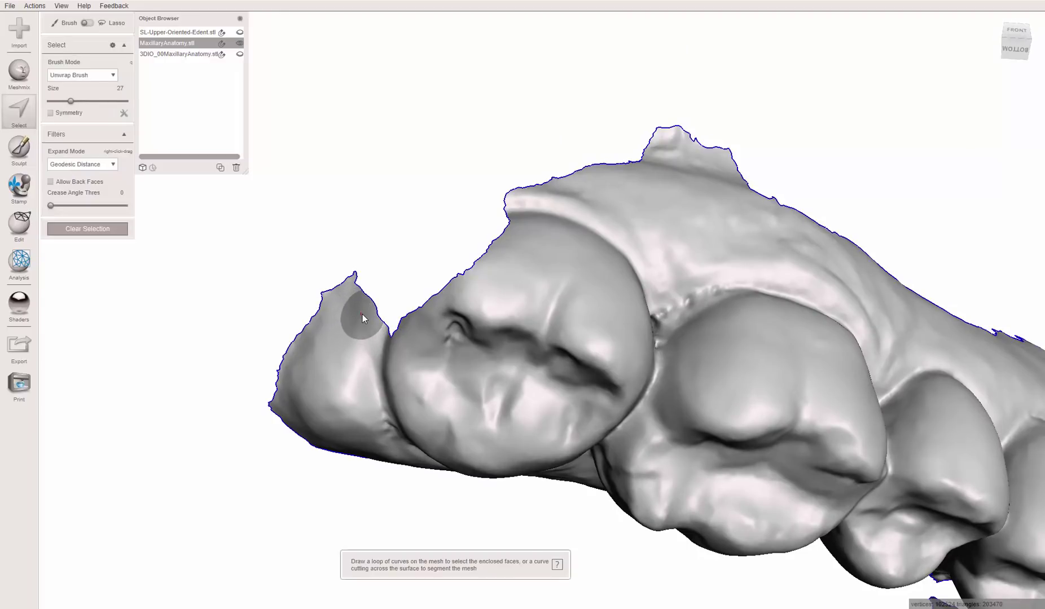
drag(369, 316, 370, 317)
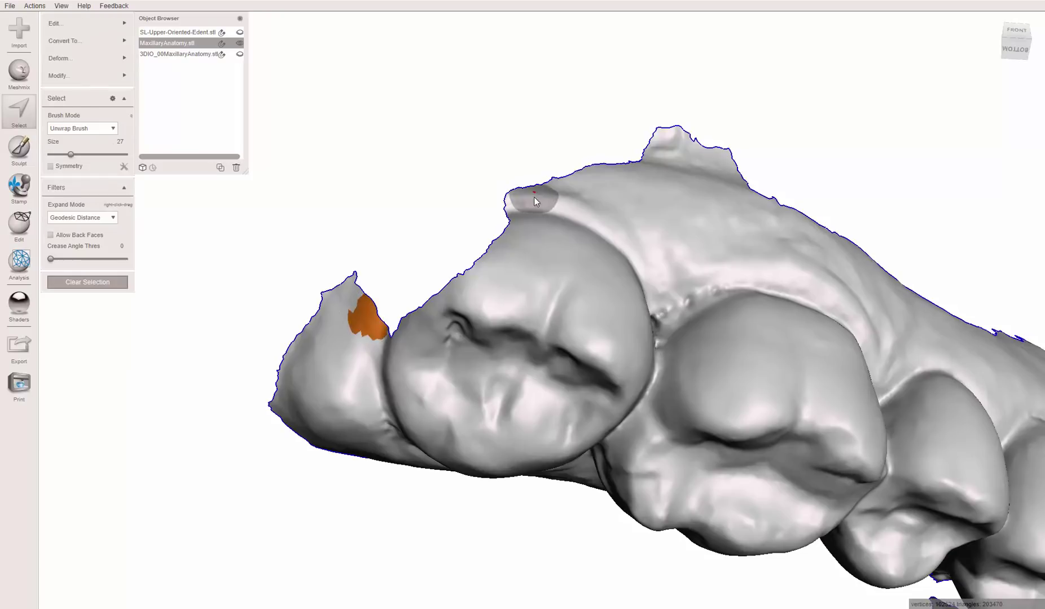
right_drag(531, 204, 529, 157)
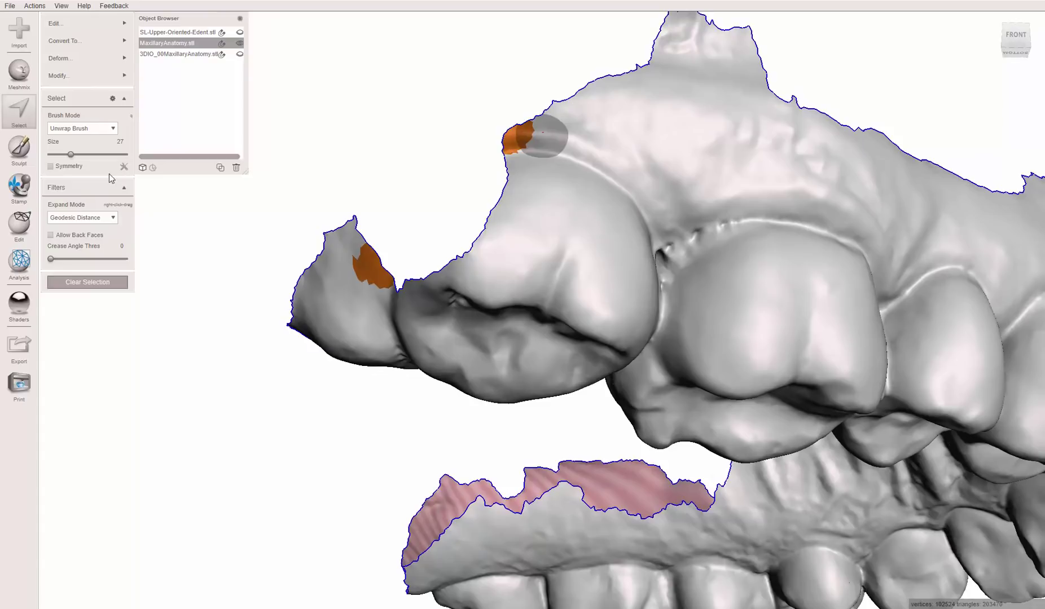
key(ctrl+b)
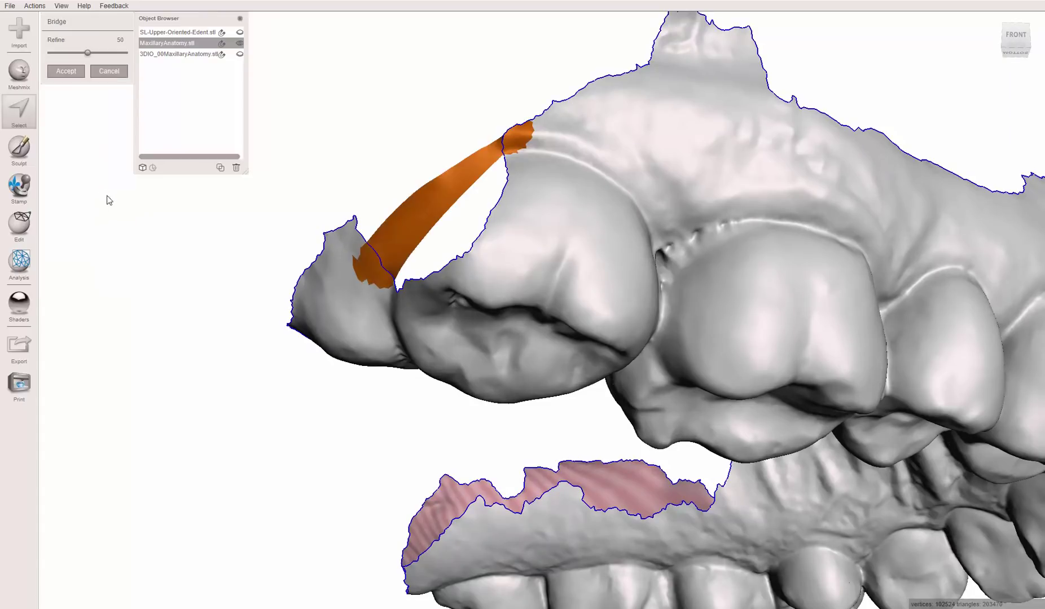
mouse_move(314, 216)
alt+mouse_down()
mouse_move(378, 141)
mouse_move(491, 228)
mouse_move(400, 258)
mouse_move(316, 215)
alt+mouse_up()
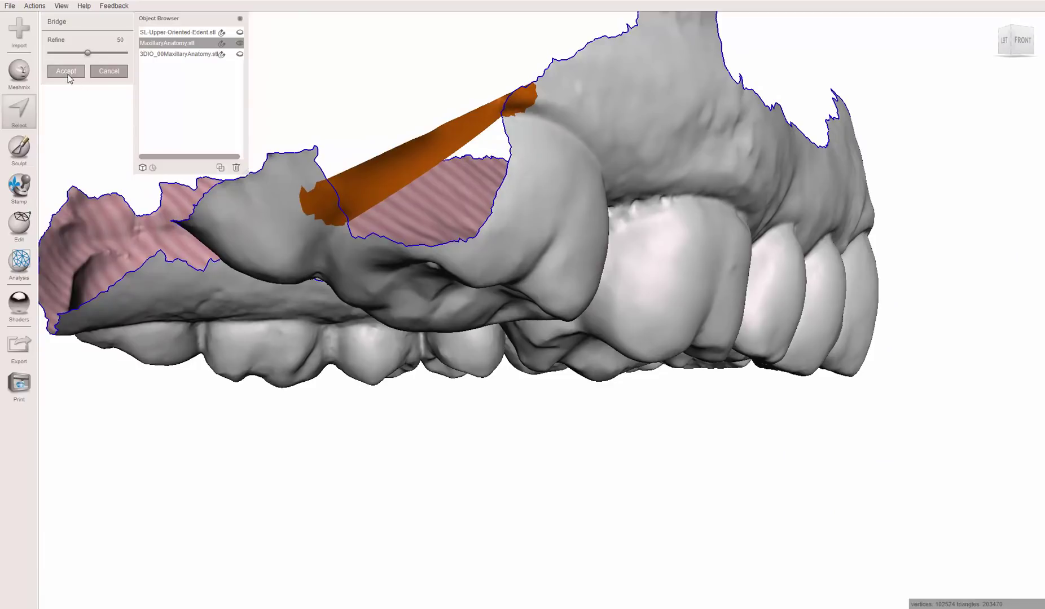
click(66, 71)
- Fill the hole between the new bridge and the last molar with the Inspector's Smooth Fill and close the Inspector
alt+drag(409, 274, 299, 172)
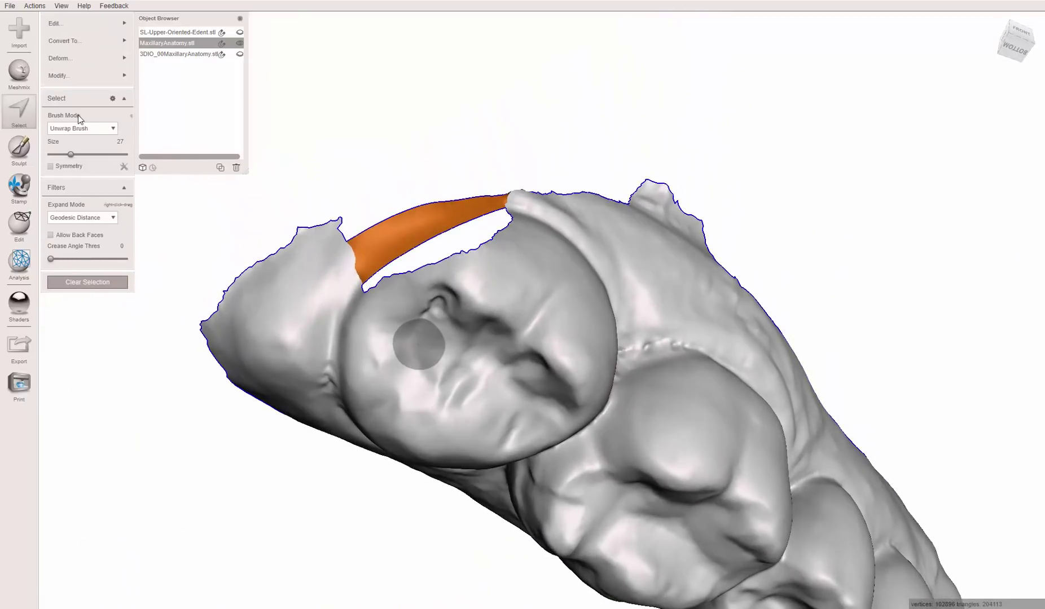
click(59, 75)
click(16, 274)
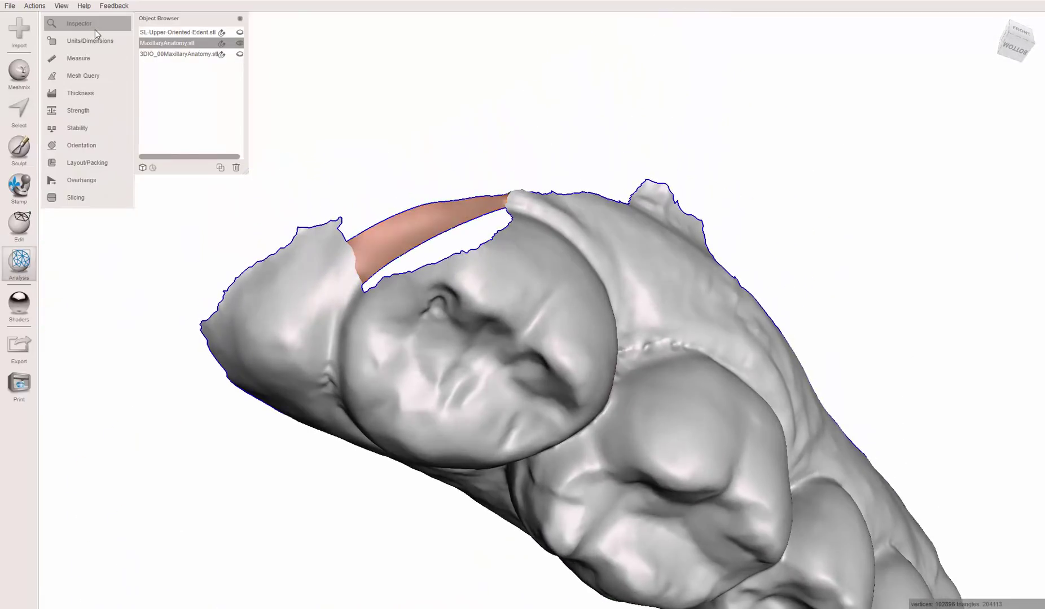
click(95, 30)
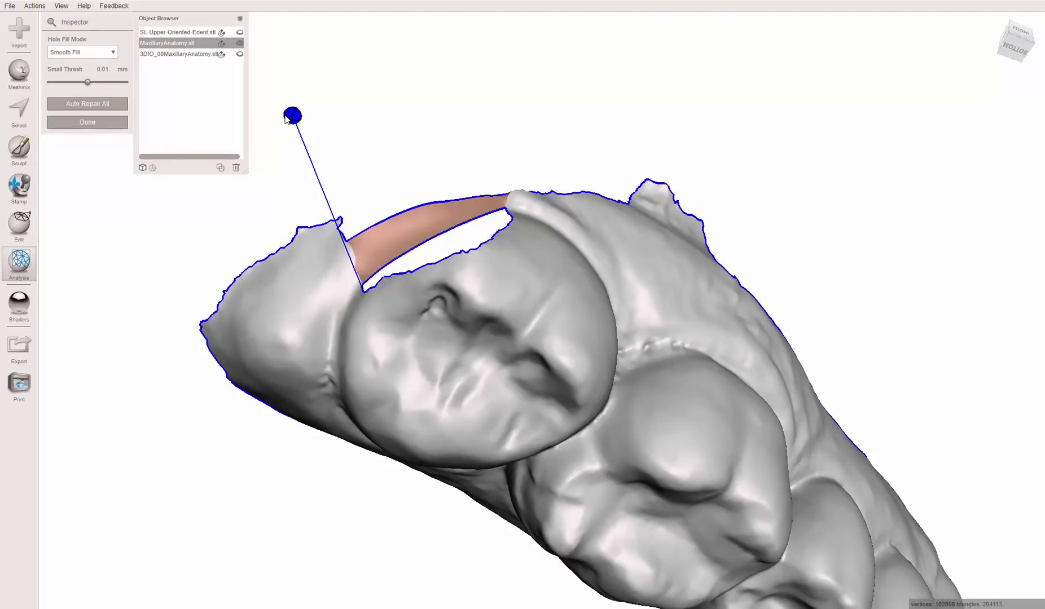
key(Escape)
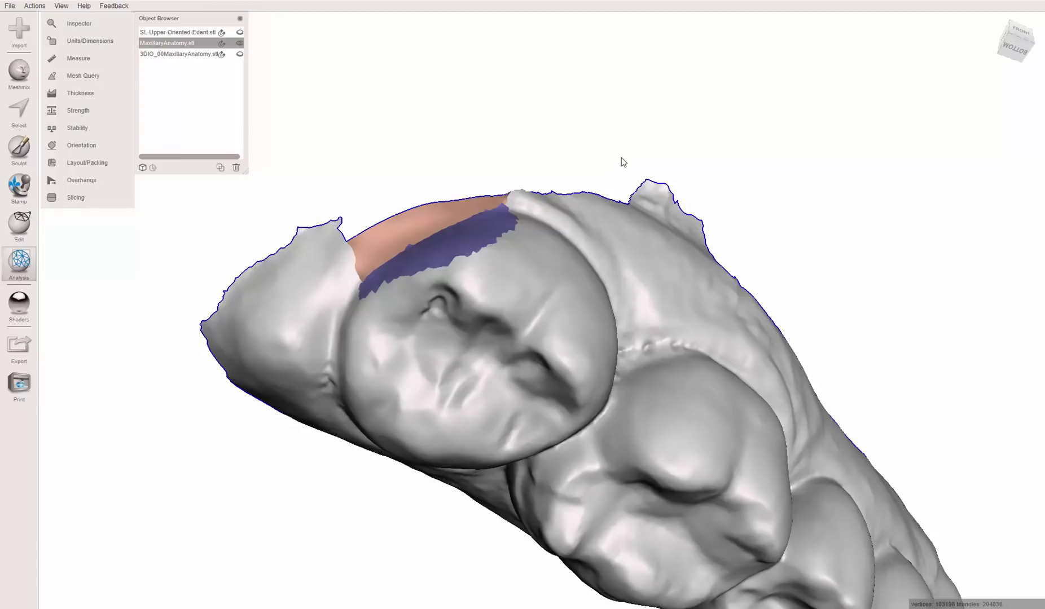
- Select the whole MaxillaryAnatomy mesh, merge its face groups into one, and clear the selection
key(s)
key(ctrl+a)
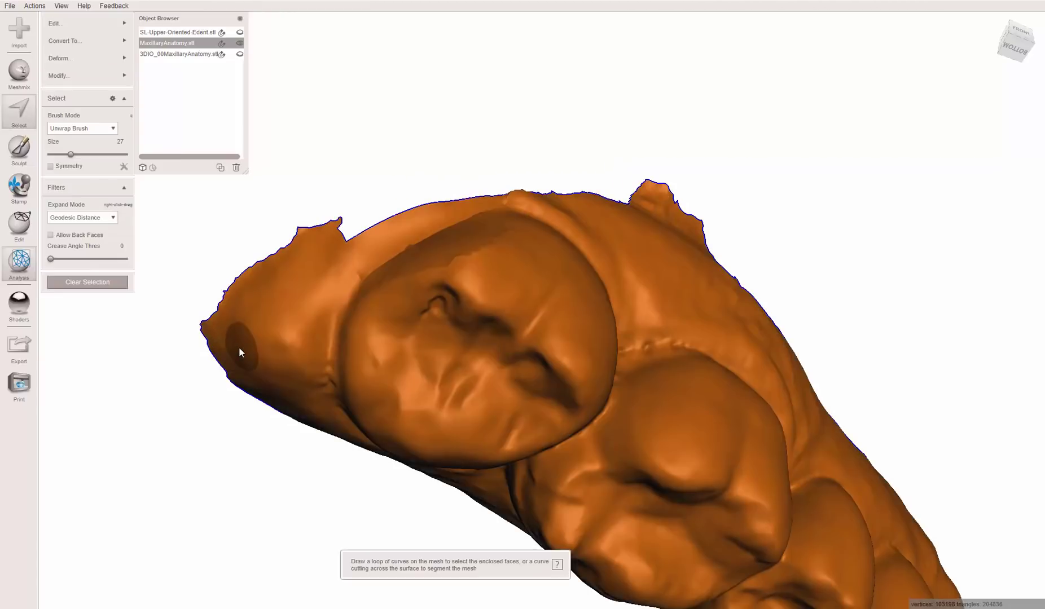
key(Escape)
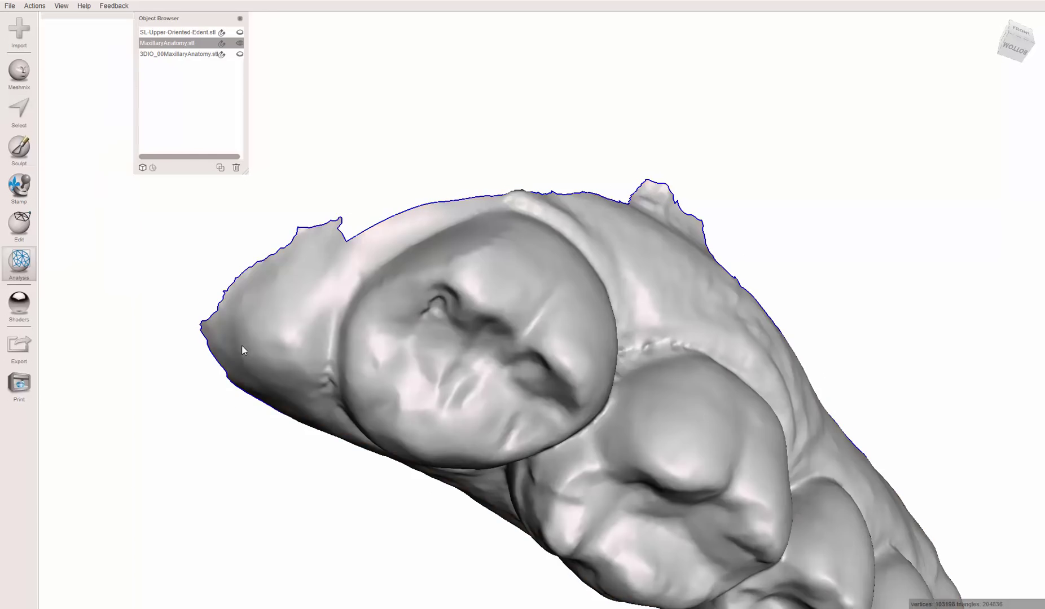
- Examine the filled area around the last molar and the rest of the dental arch from several angles
right_drag(321, 288, 344, 277)
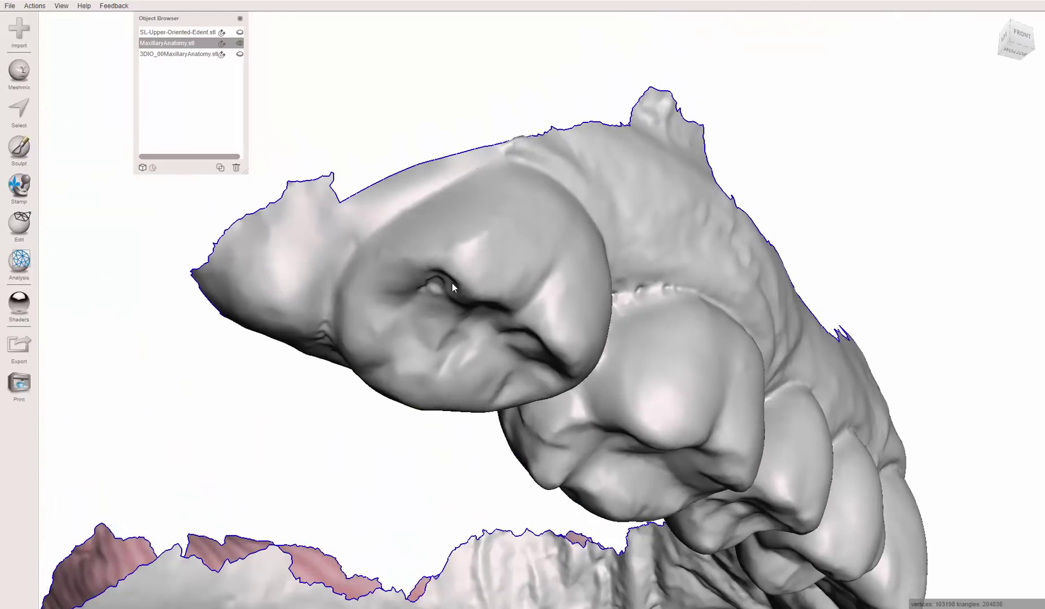
right_drag(467, 279, 524, 286)
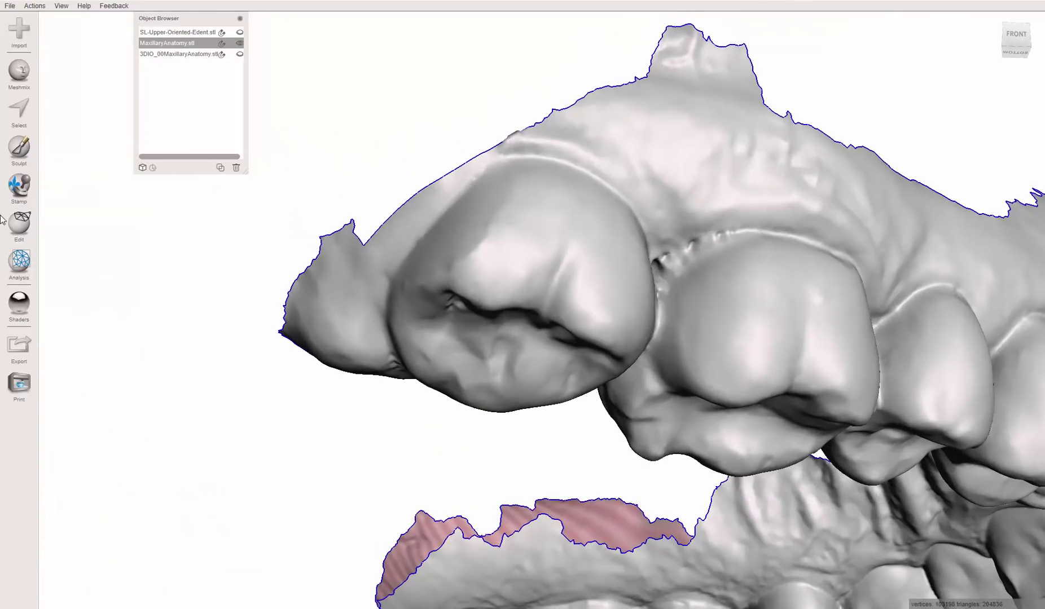
right_drag(698, 295, 623, 219)
right_drag(606, 255, 587, 214)
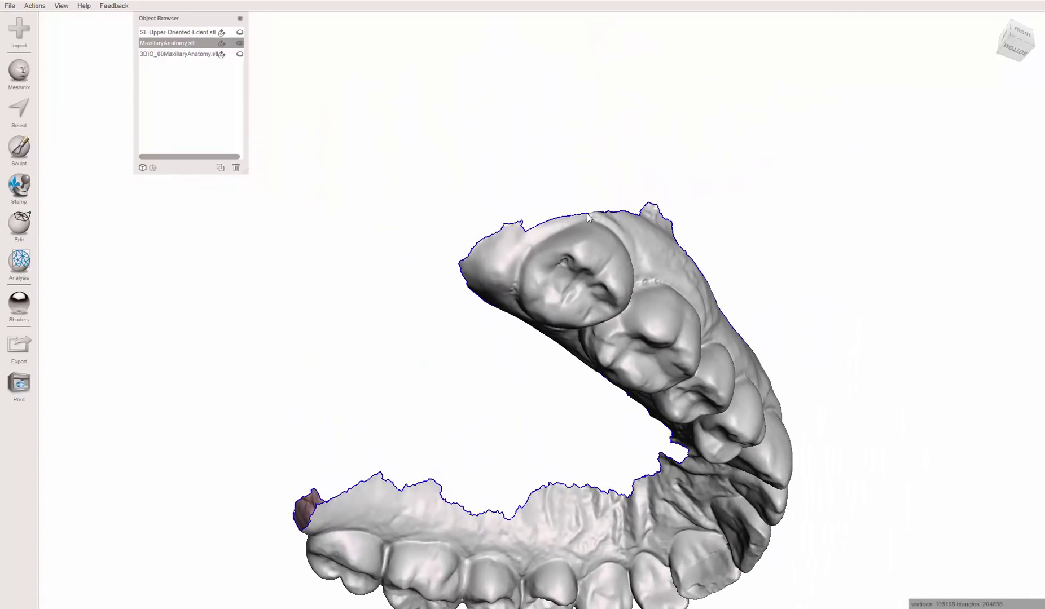
scroll(606, 256, up, 4)
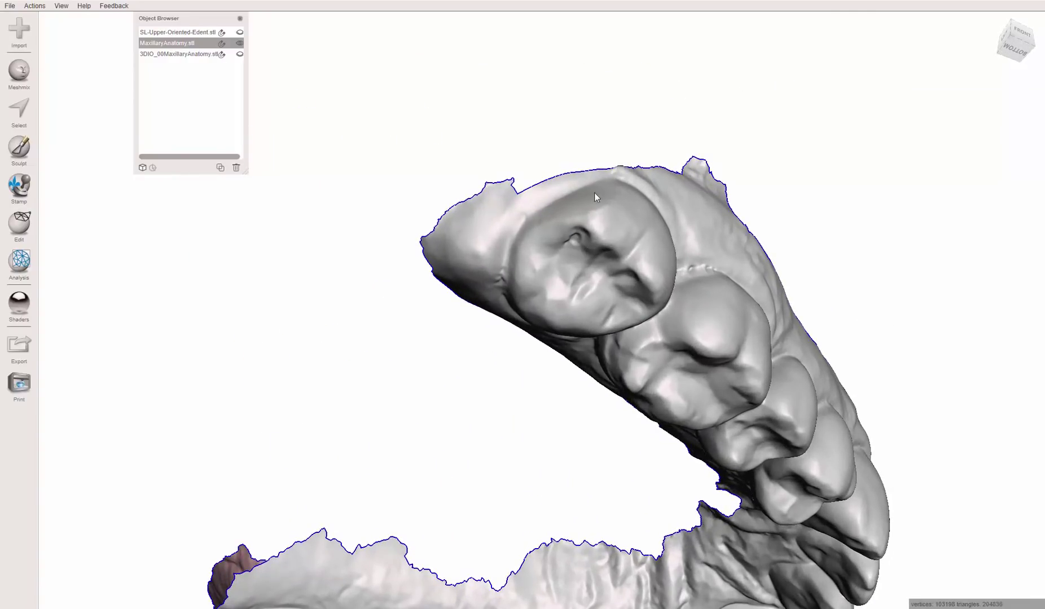
right_drag(668, 188, 565, 326)
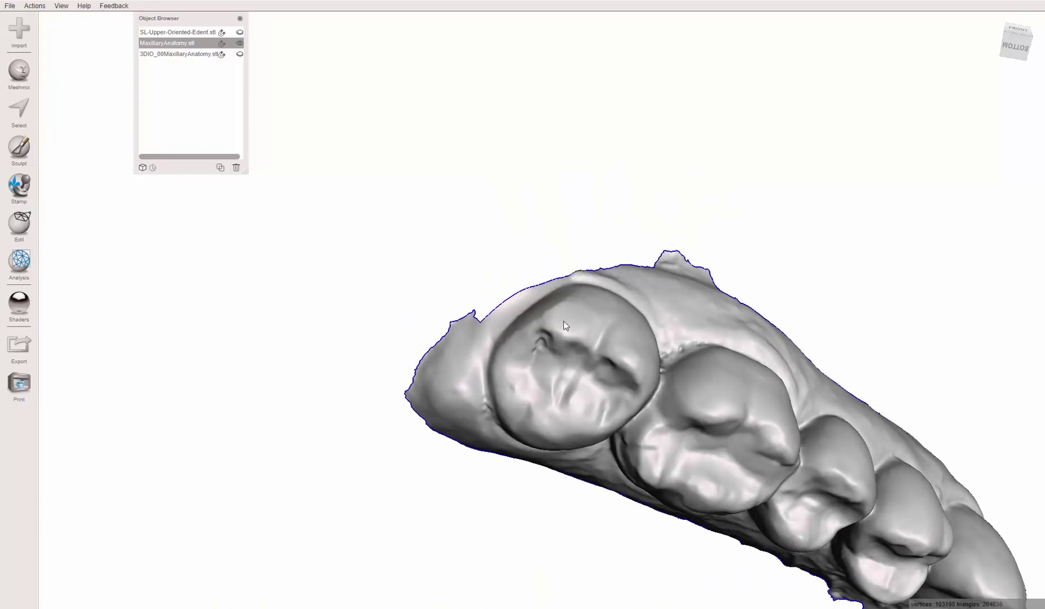
right_drag(613, 297, 639, 406)
mouse_move(808, 263)
right_down()
mouse_move(768, 271)
mouse_move(647, 259)
mouse_move(799, 259)
right_up()
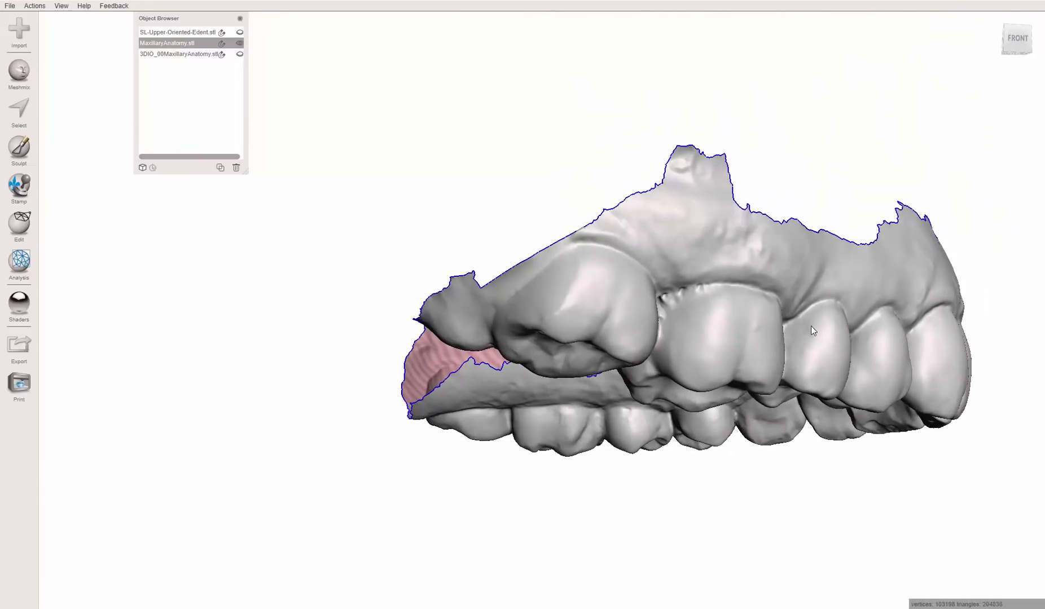
scroll(777, 340, down, 4)
right_drag(733, 375, 596, 318)
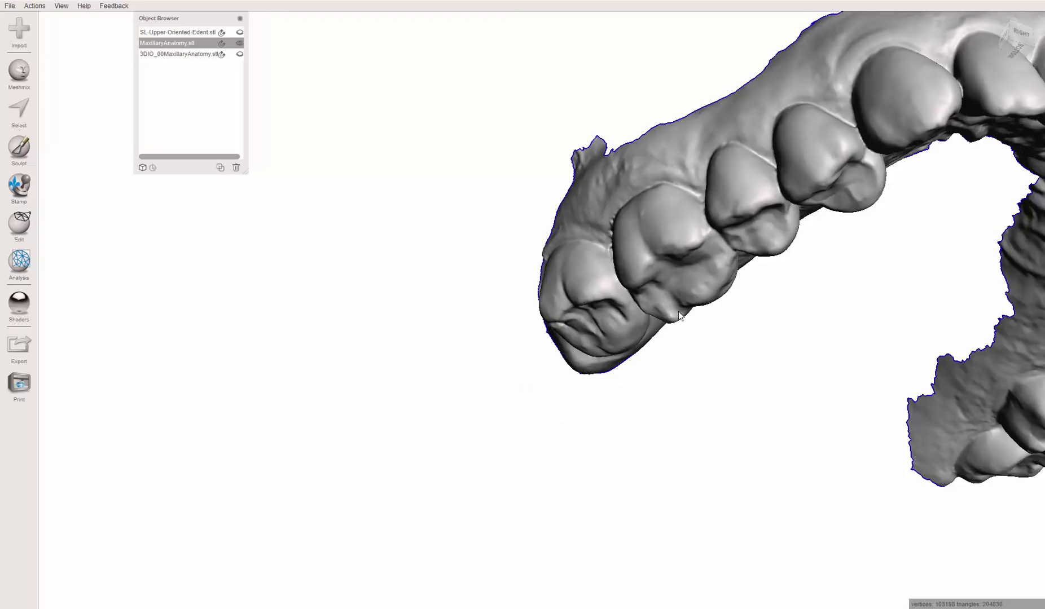
scroll(679, 312, down, 4)
middle_drag(743, 363, 682, 347)
right_drag(682, 347, 616, 377)
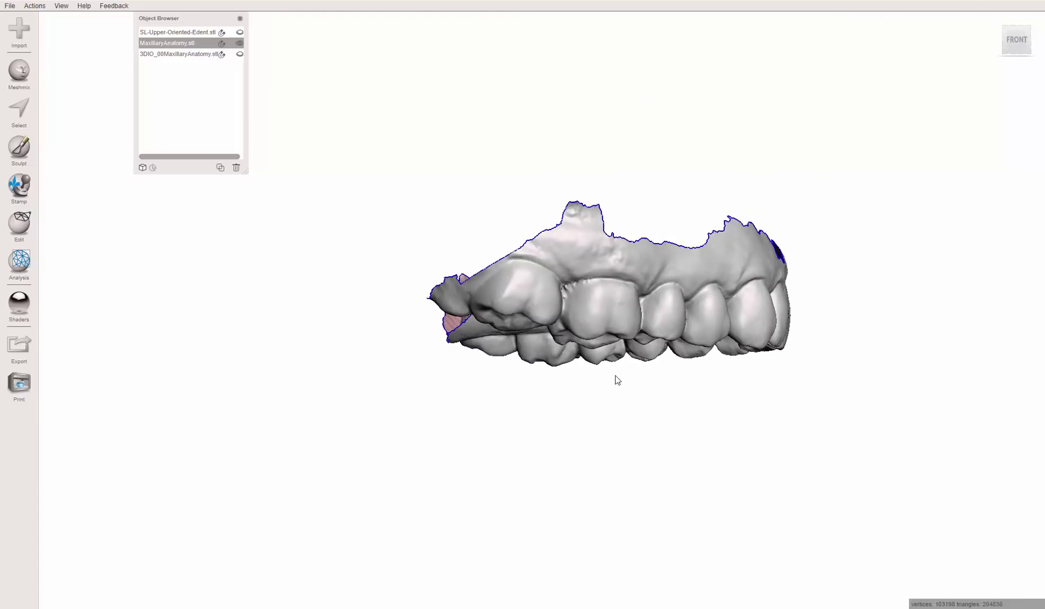
- Hide MaxillaryAnatomy.stl, show 3DIO_00MaxillaryAnatomy.stl and make it the active object
right_drag(625, 325, 414, 289)
right_drag(762, 343, 580, 342)
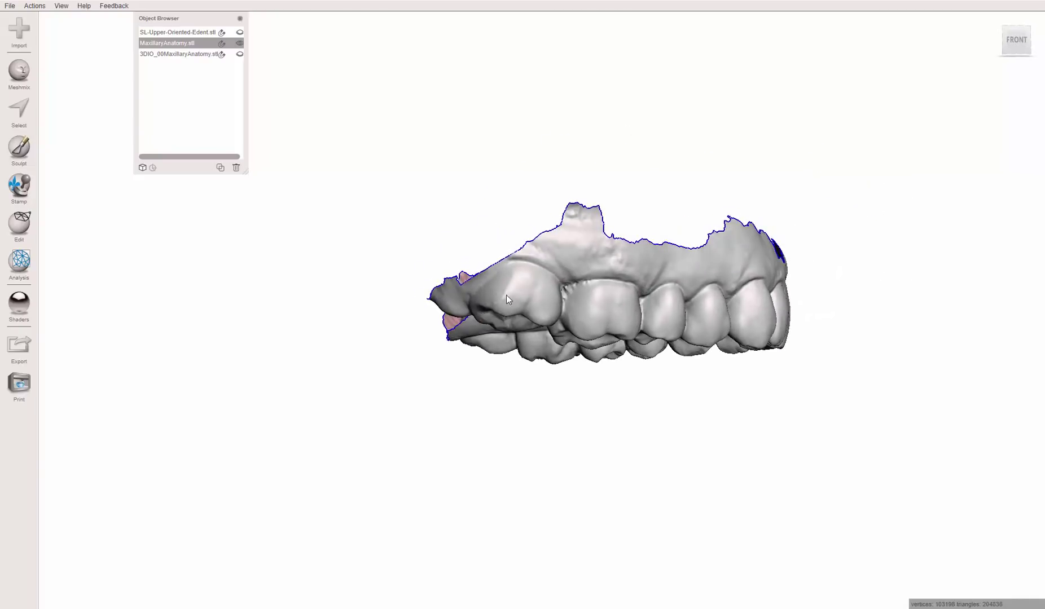
right_drag(506, 296, 562, 282)
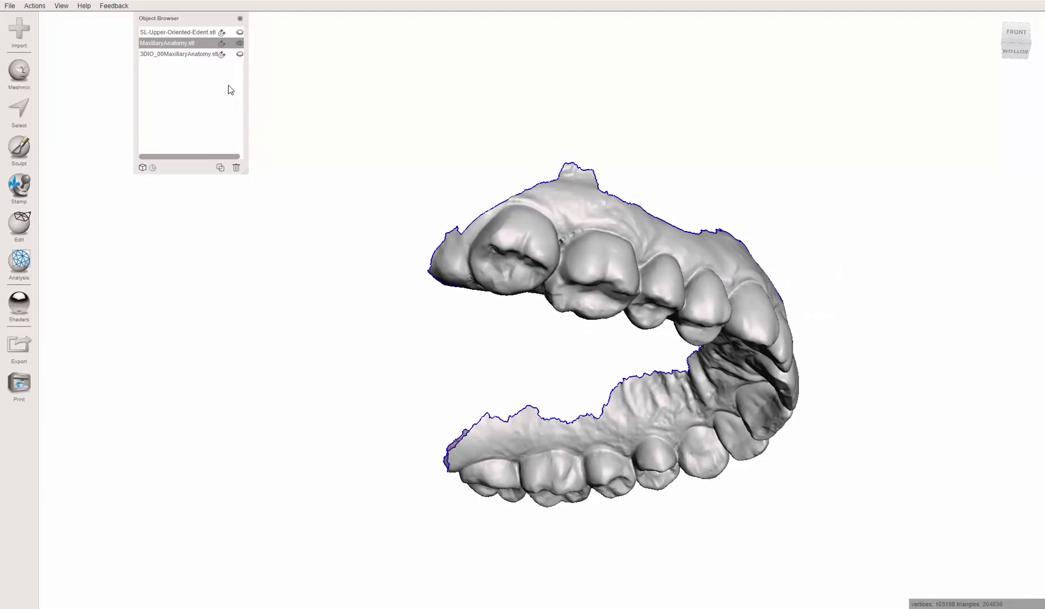
click(240, 54)
click(240, 44)
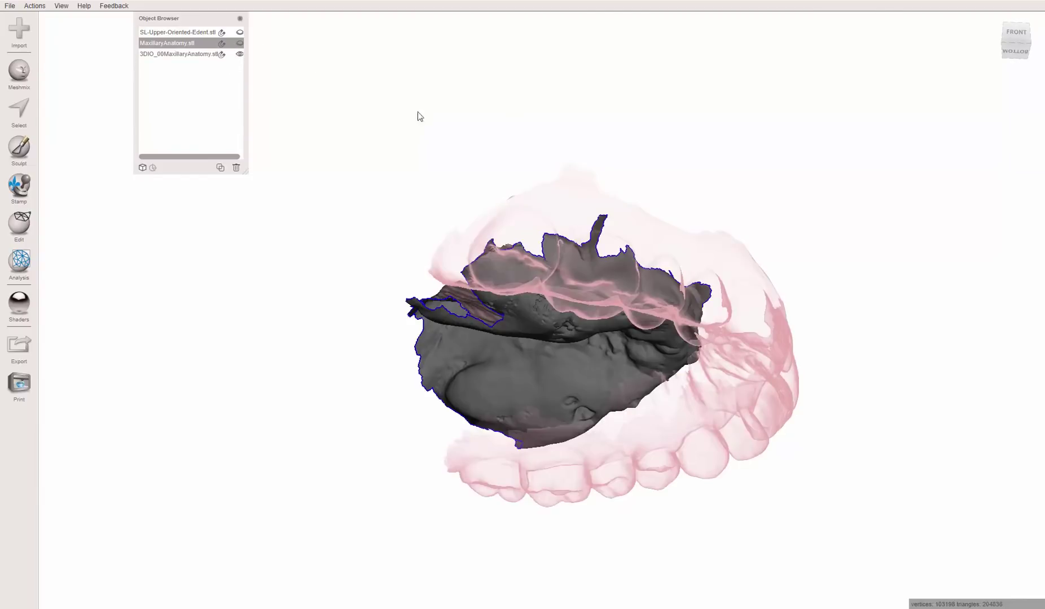
click(540, 324)
- Examine the edentulous arch, palate and ragged borders of 3DIO_00MaxillaryAnatomy from several angles for missing scan areas
mouse_move(541, 369)
right_down()
mouse_move(525, 324)
mouse_move(540, 314)
right_up()
right_drag(489, 364, 589, 232)
scroll(584, 291, up, 3)
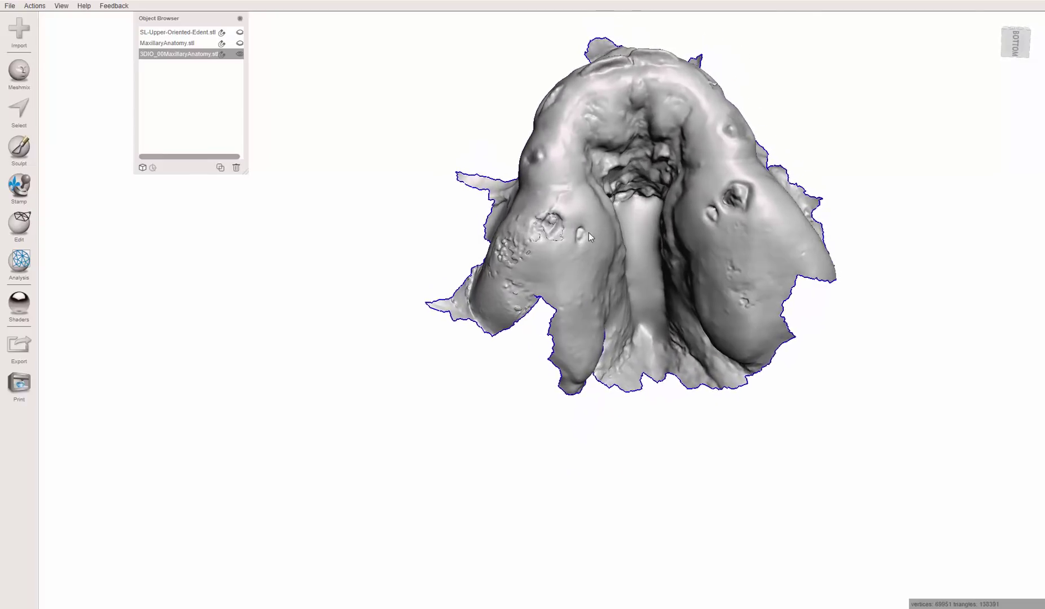
scroll(528, 279, up, 3)
right_drag(529, 282, 541, 296)
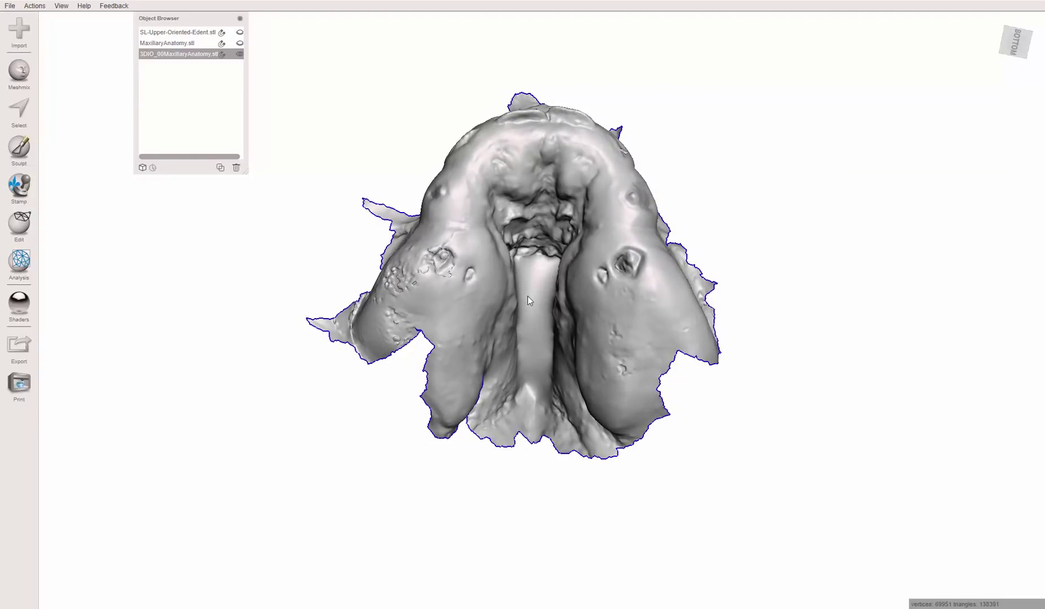
right_drag(528, 300, 506, 351)
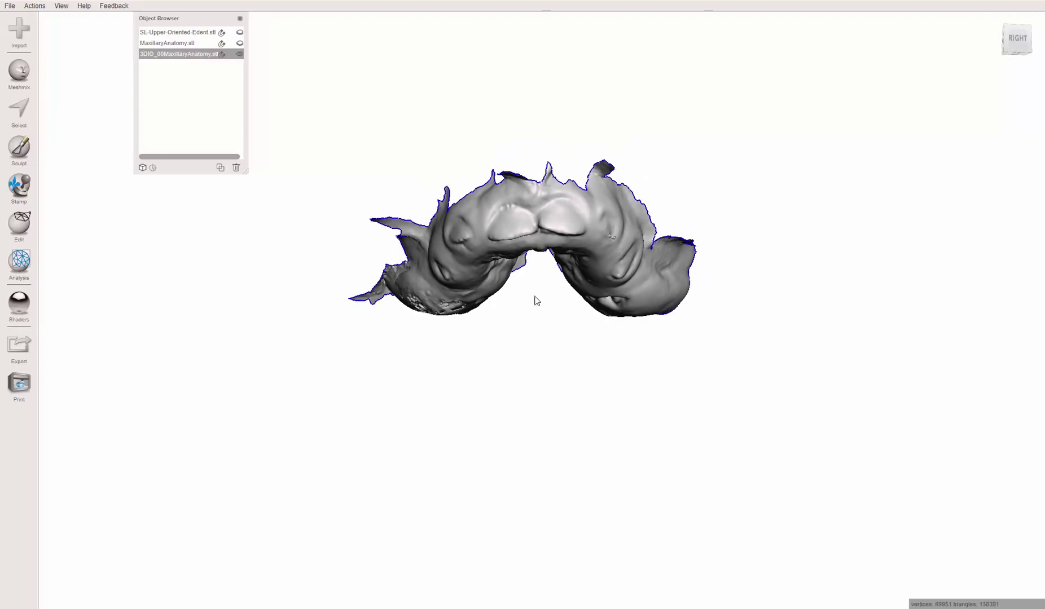
right_drag(537, 301, 507, 269)
right_drag(569, 299, 511, 258)
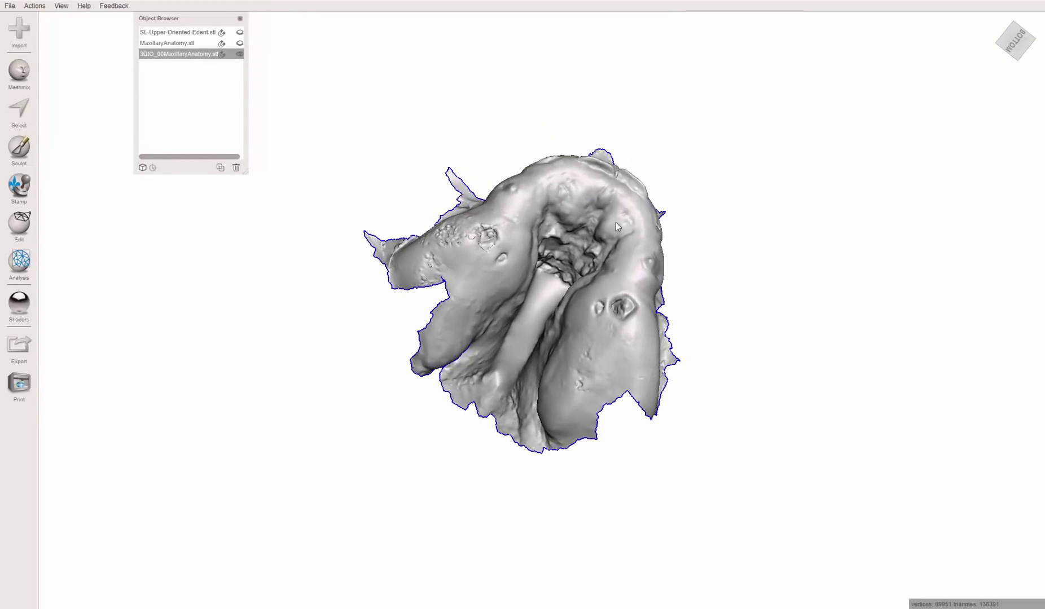
right_drag(624, 309, 416, 304)
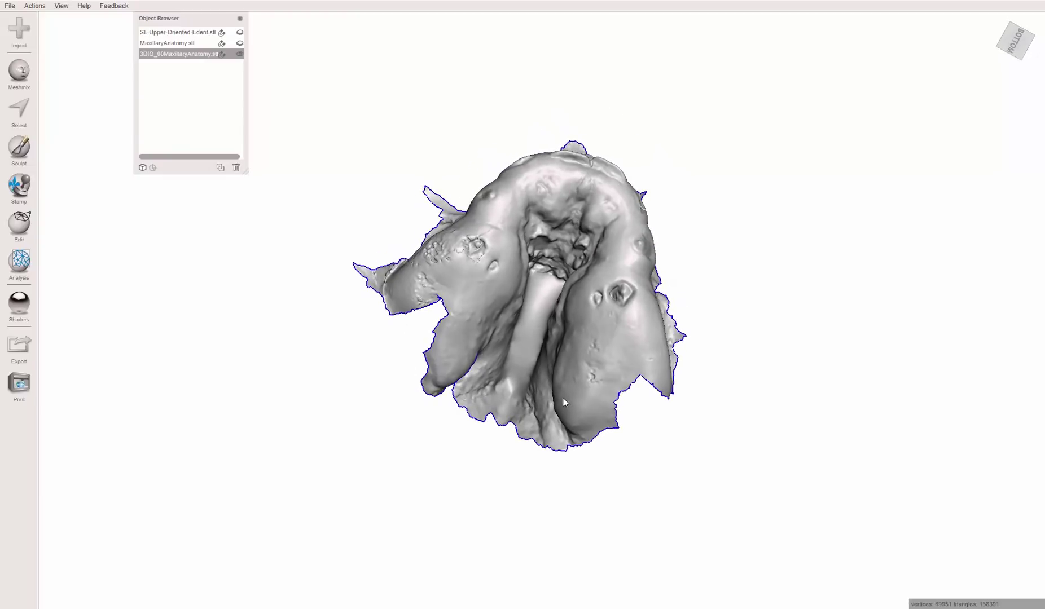
- Select a patch on each side of the notch behind the pitted ridge with a size 27 brush and bridge them with Refine 50
middle_drag(517, 338, 523, 401)
scroll(532, 314, up, 3)
right_drag(522, 401, 459, 221)
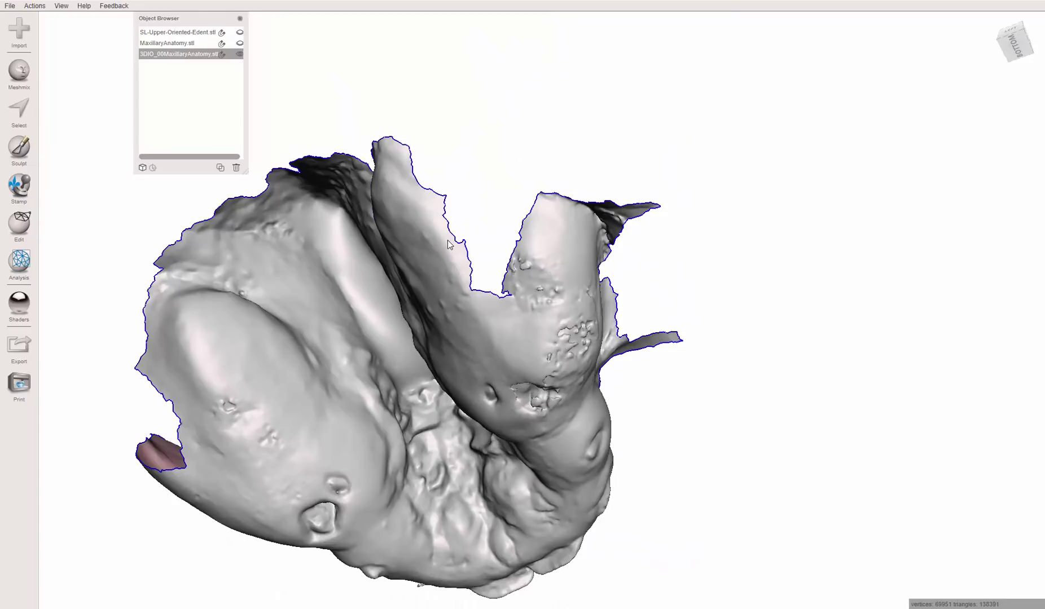
key(s)
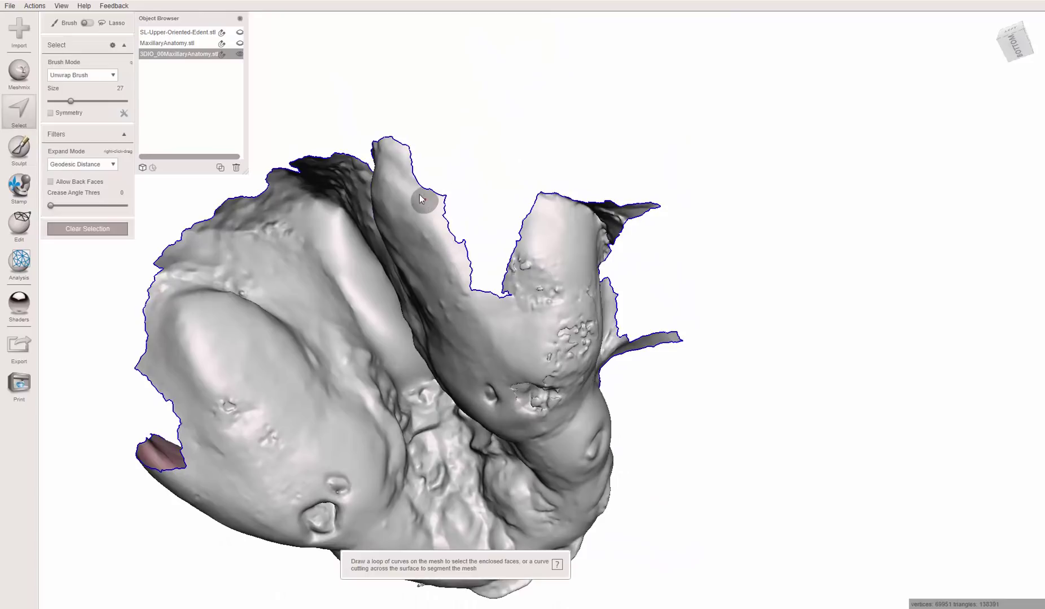
drag(439, 204, 441, 204)
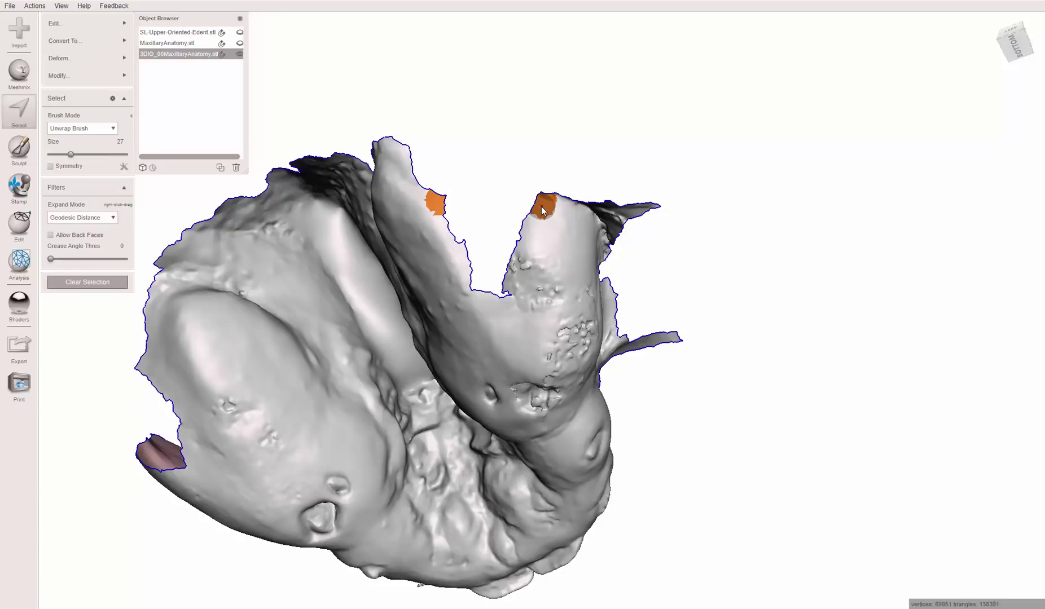
key(ctrl+b)
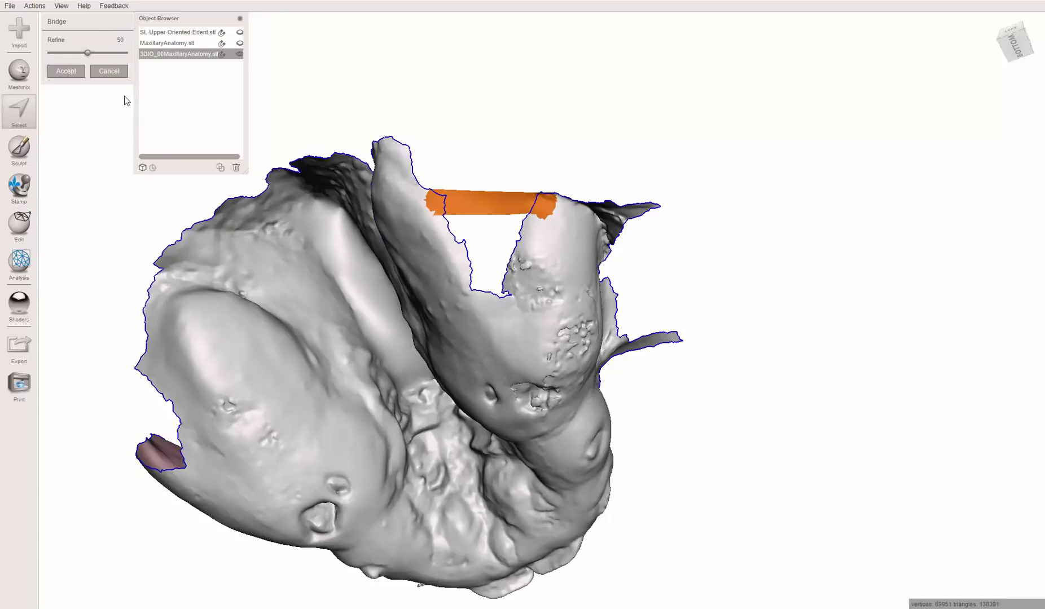
click(65, 70)
- Try to bridge a patch on each side of the notch at the back of the opposite ridge, and clear the selection
right_drag(210, 293, 509, 113)
drag(509, 97, 508, 93)
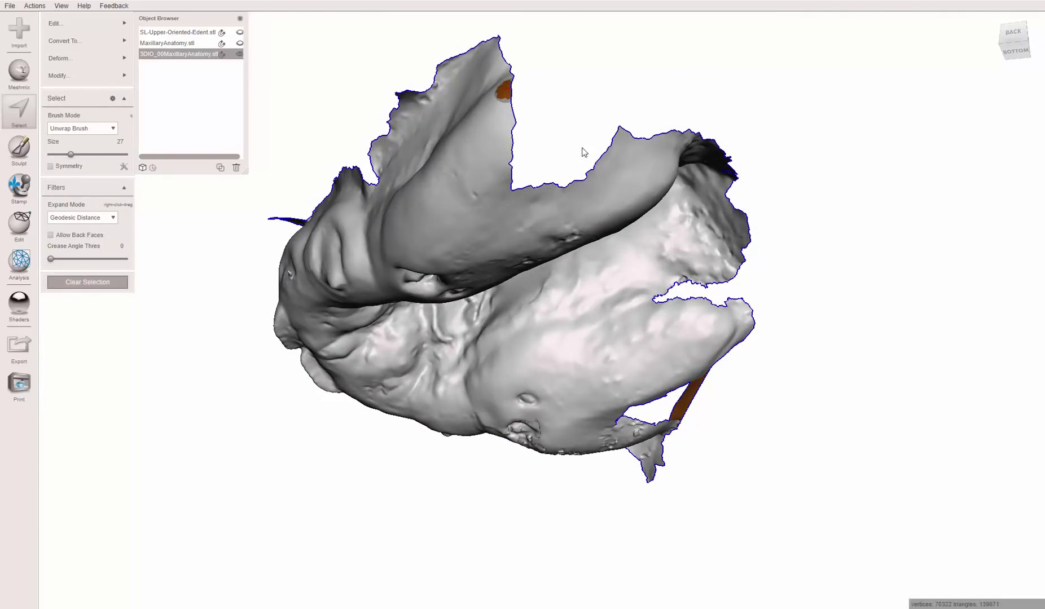
click(620, 137)
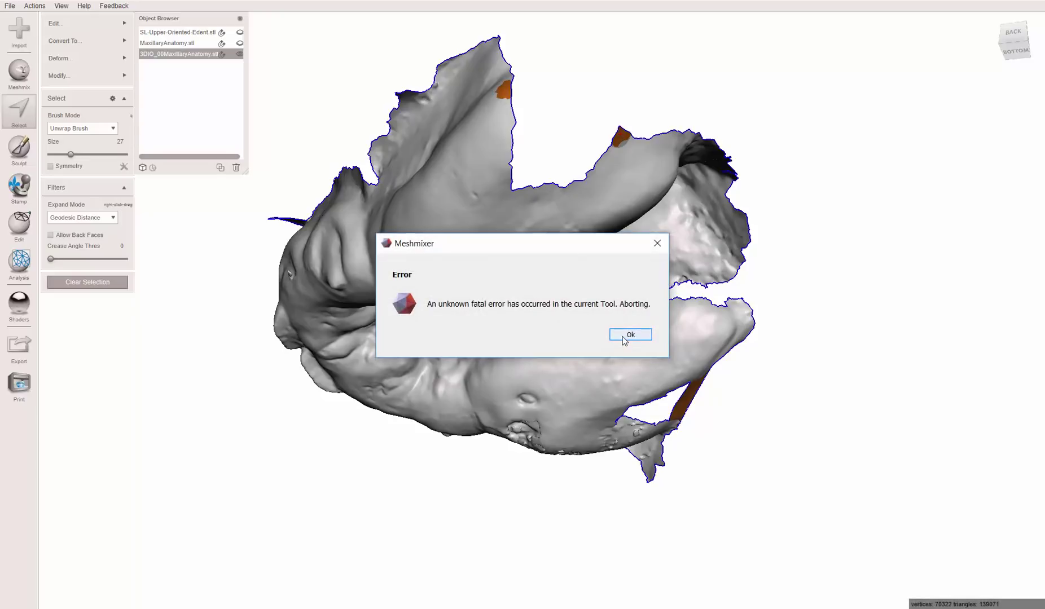
click(657, 243)
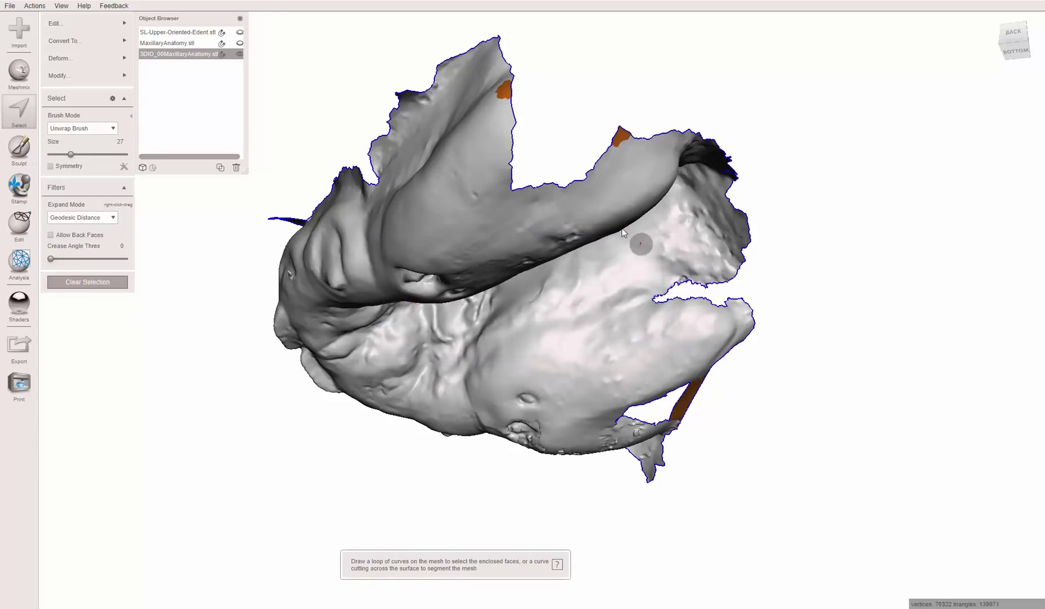
right_drag(583, 210, 570, 230)
scroll(570, 230, up, 1)
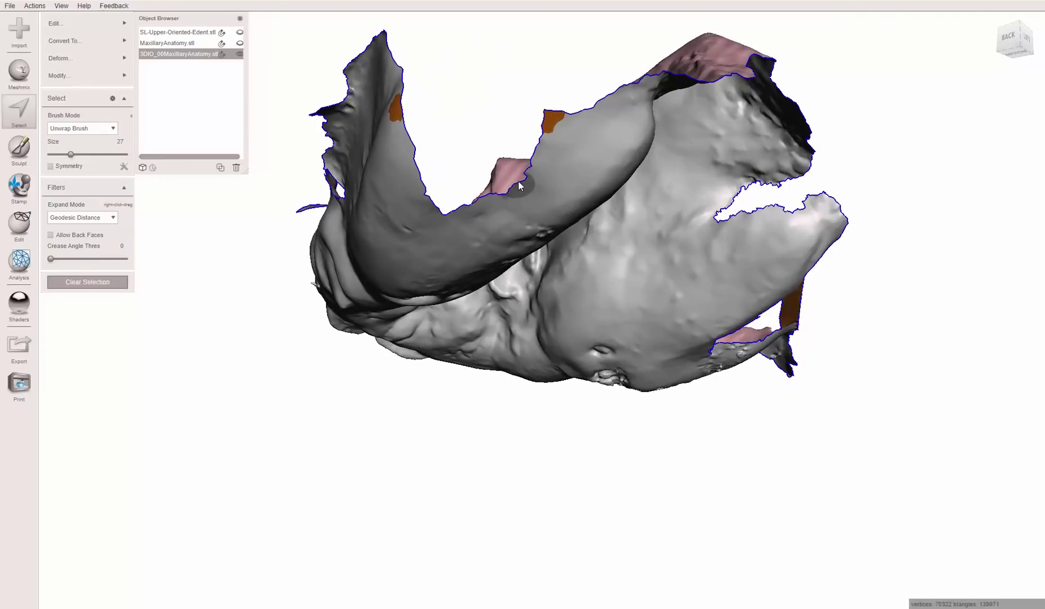
alt+drag(519, 199, 528, 151)
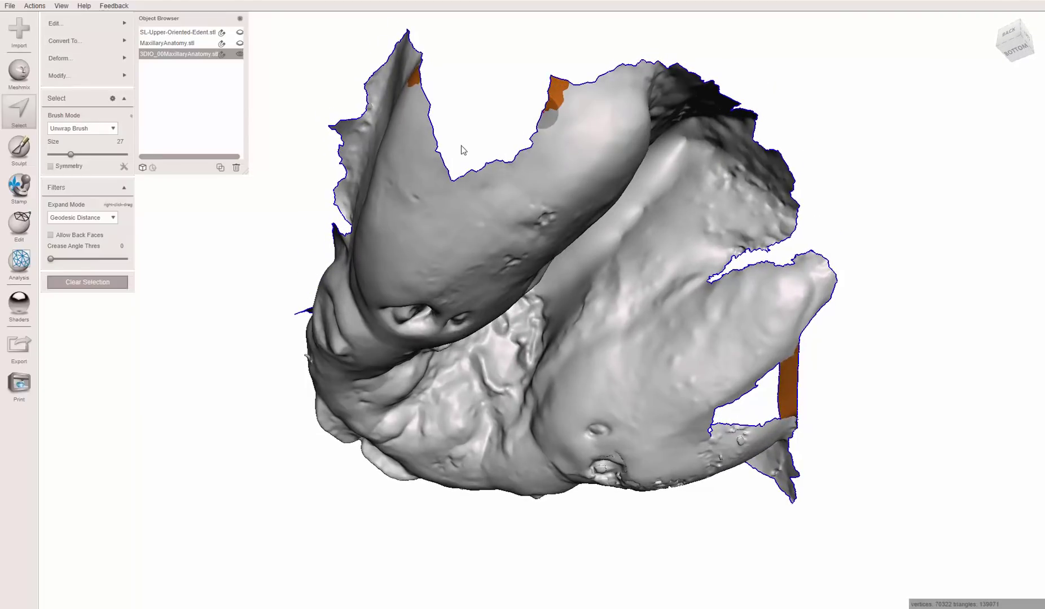
click(381, 147)
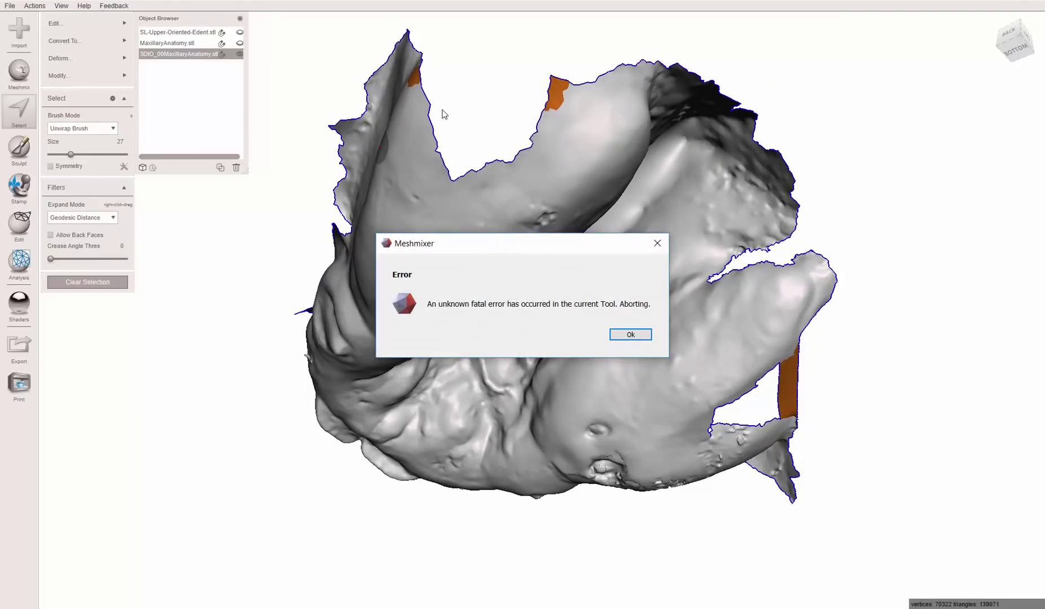
click(630, 334)
key(Escape)
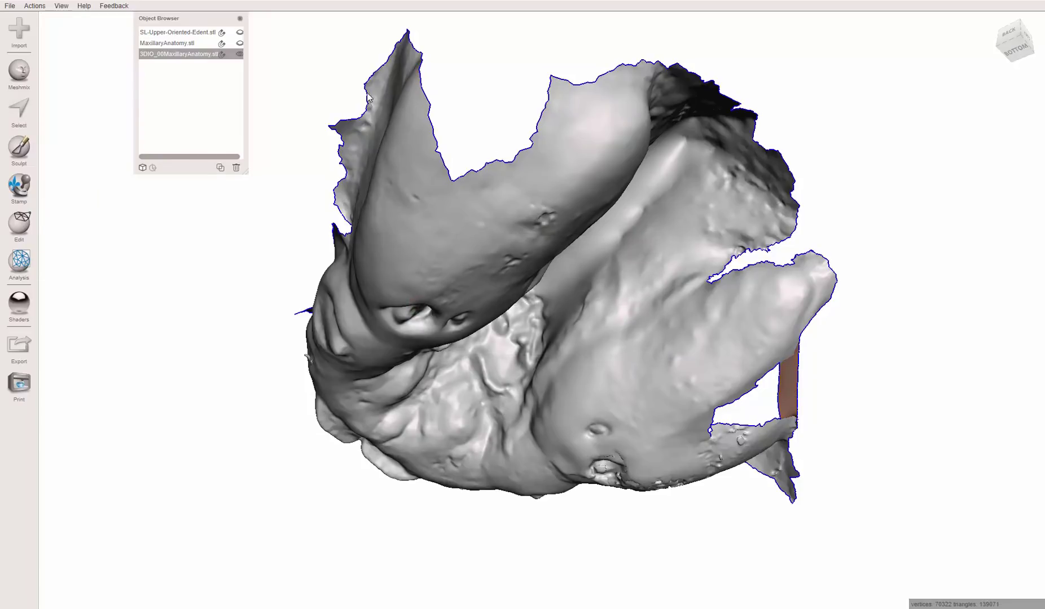
- Select a patch on each side of the opposite ridge's notch with a size 27 brush and bridge them with Refine 50
right_drag(418, 98, 524, 43)
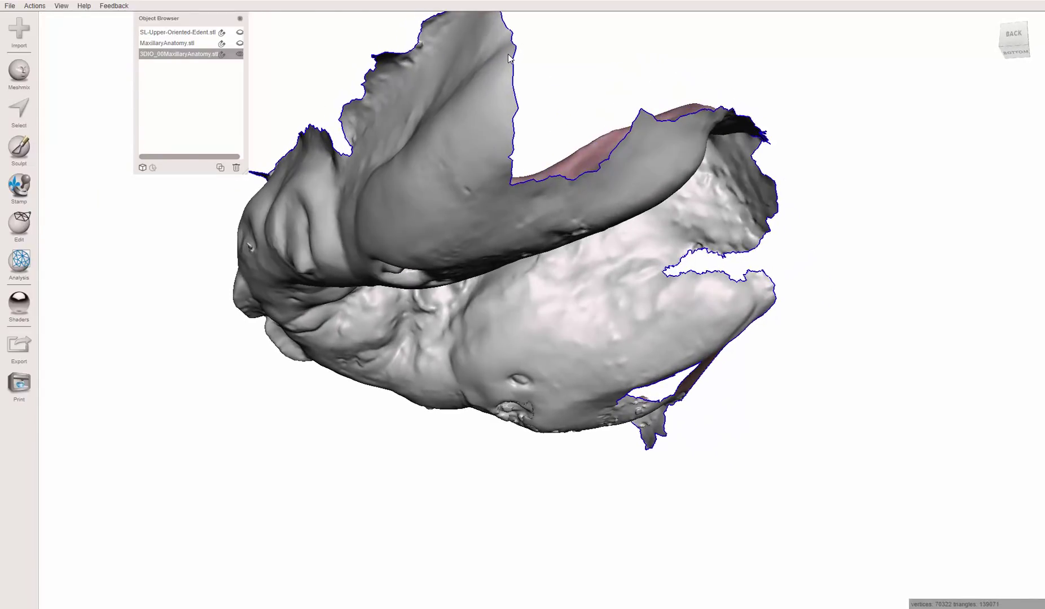
key(s)
click(508, 57)
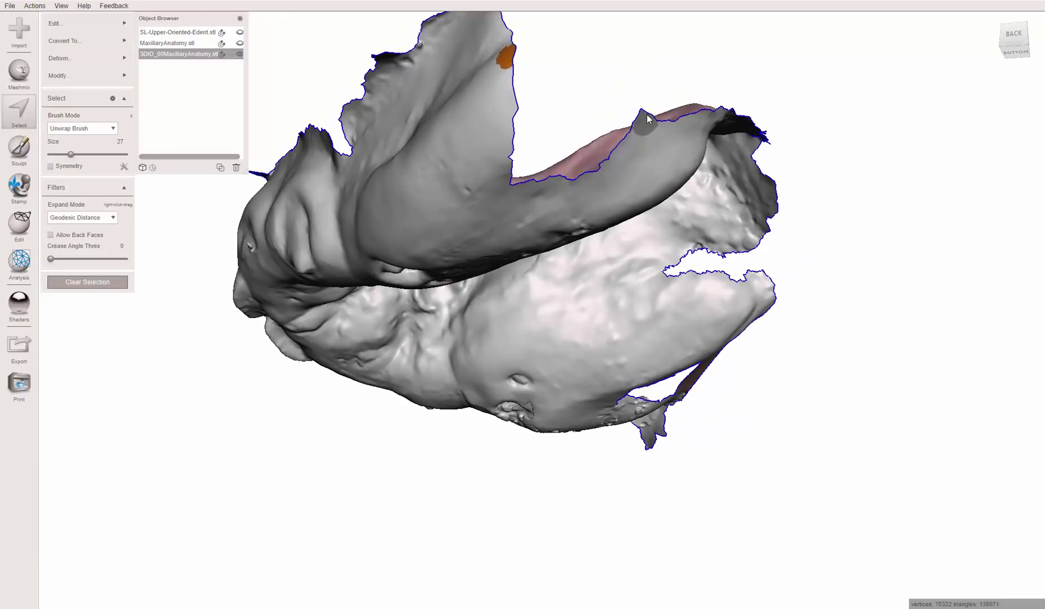
key(ctrl+b)
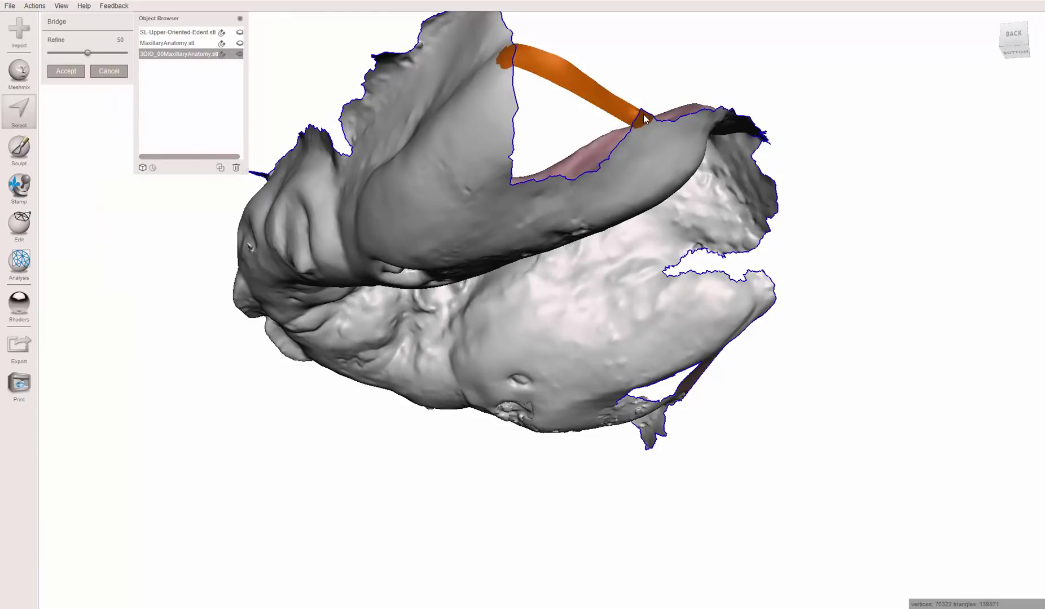
right_drag(640, 140, 414, 167)
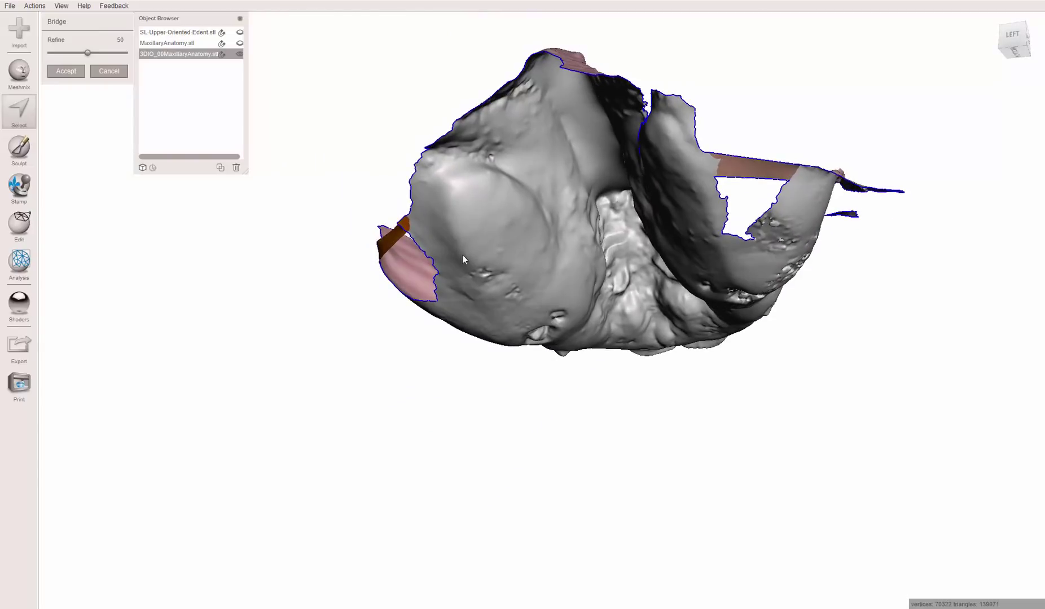
key(Return)
- Examine how the second bridge meets the scan at both ends and clear the selection
right_drag(462, 259, 310, 169)
right_drag(456, 200, 477, 242)
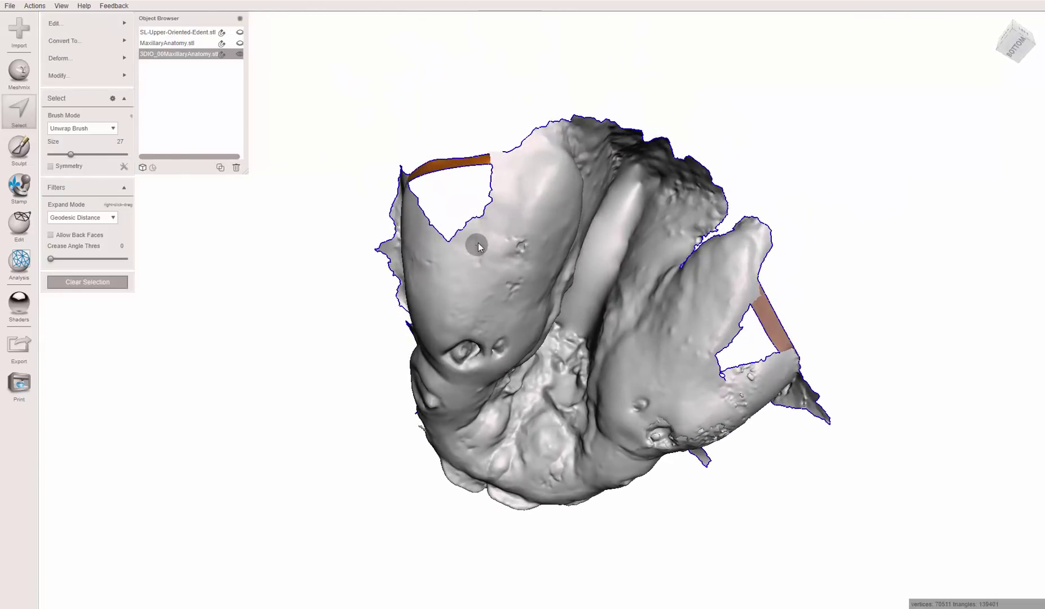
scroll(511, 148, up, 4)
middle_drag(481, 117, 530, 339)
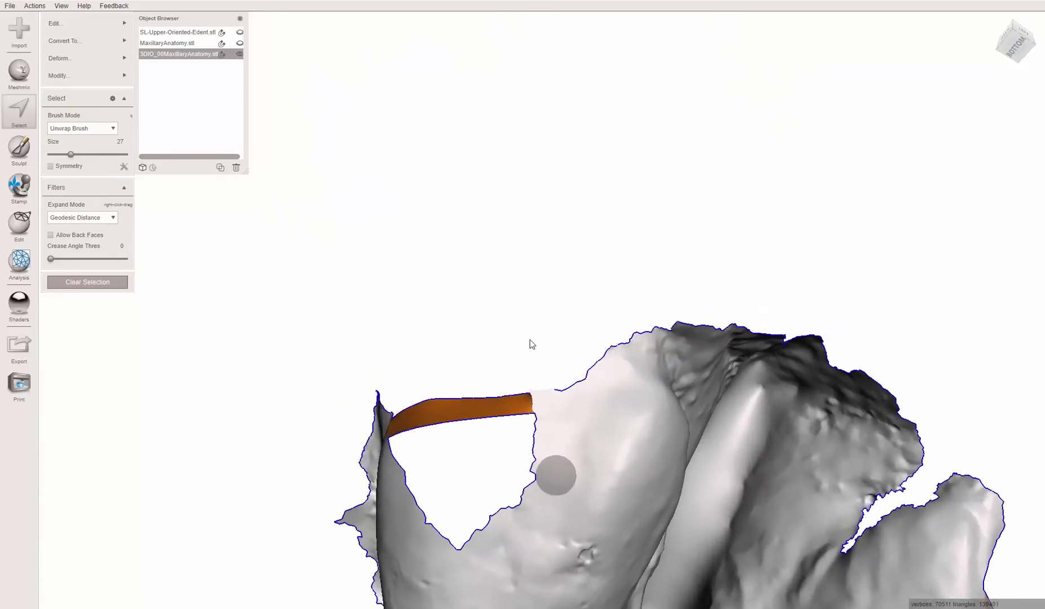
scroll(530, 340, up, 9)
right_drag(530, 340, 463, 326)
key(Escape)
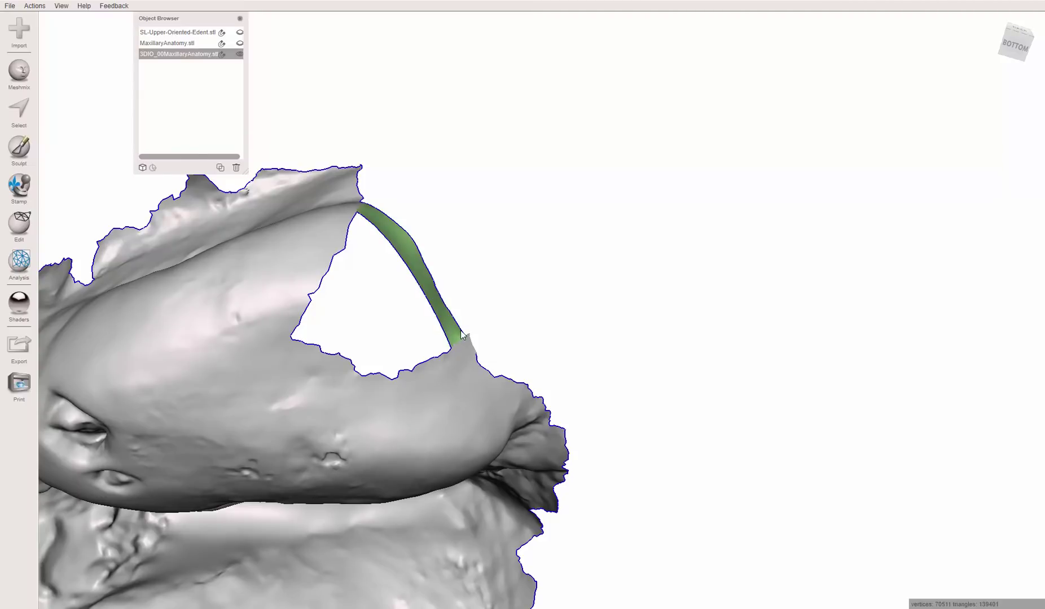
- Select the second bridge's rear end with a size 27 brush and try to reposition it with Soft Transform at 3.26 mm falloff
key(s)
drag(443, 318, 455, 331)
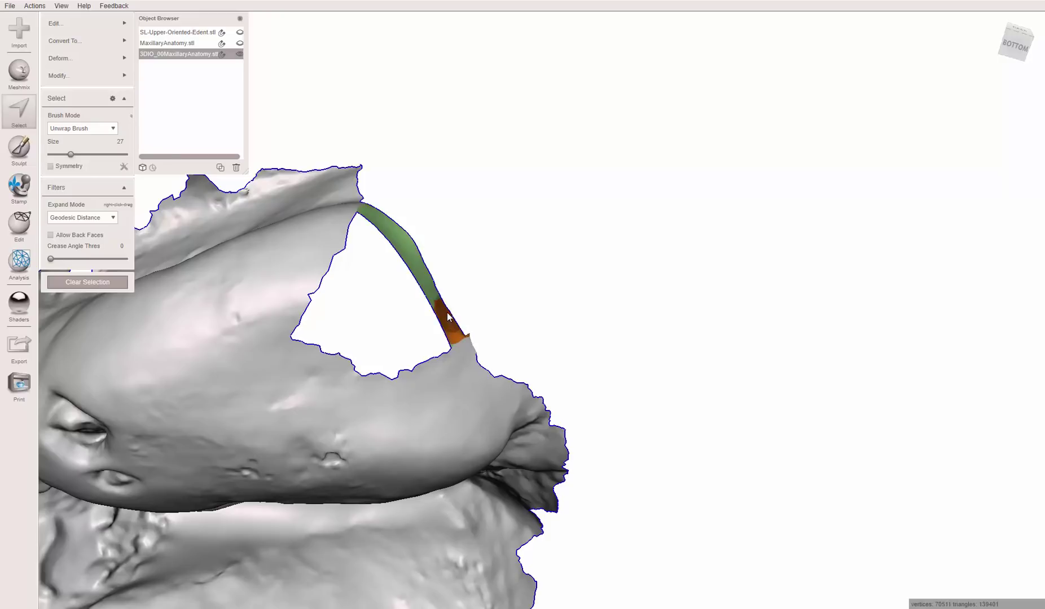
key(t)
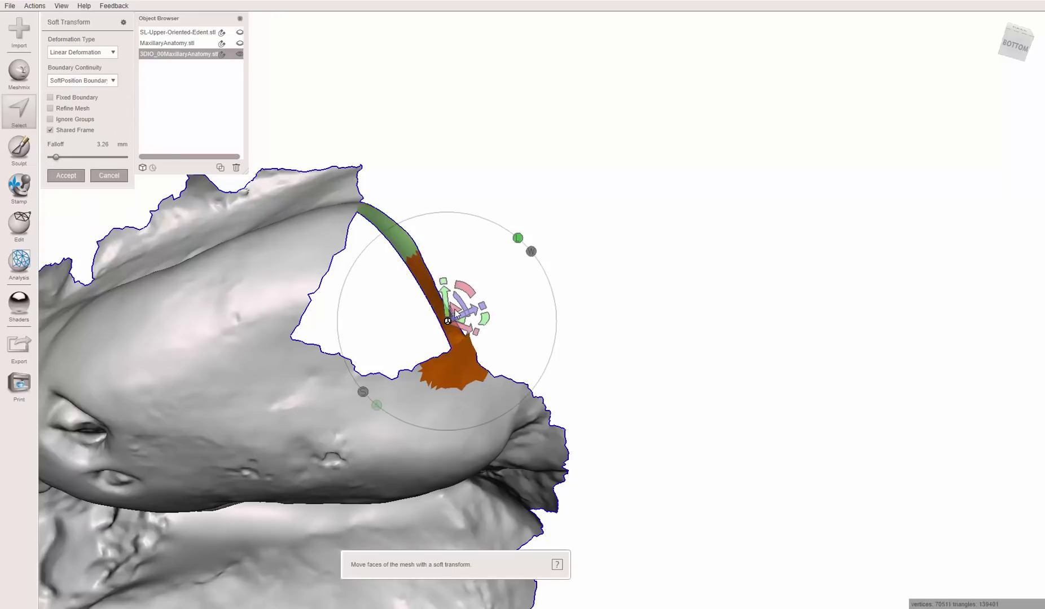
right_drag(455, 314, 466, 300)
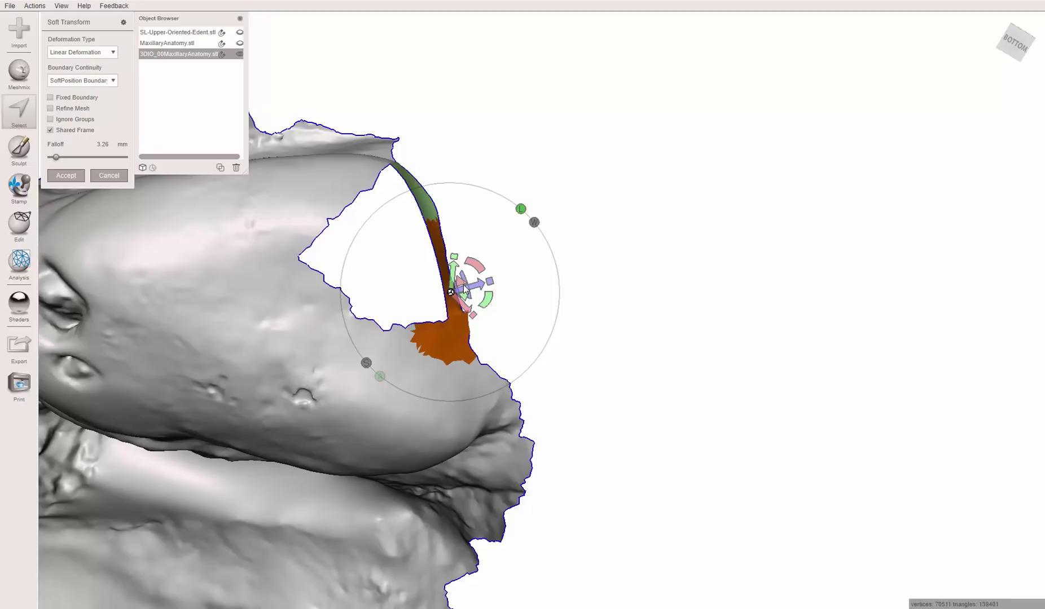
drag(472, 291, 476, 291)
key(Return)
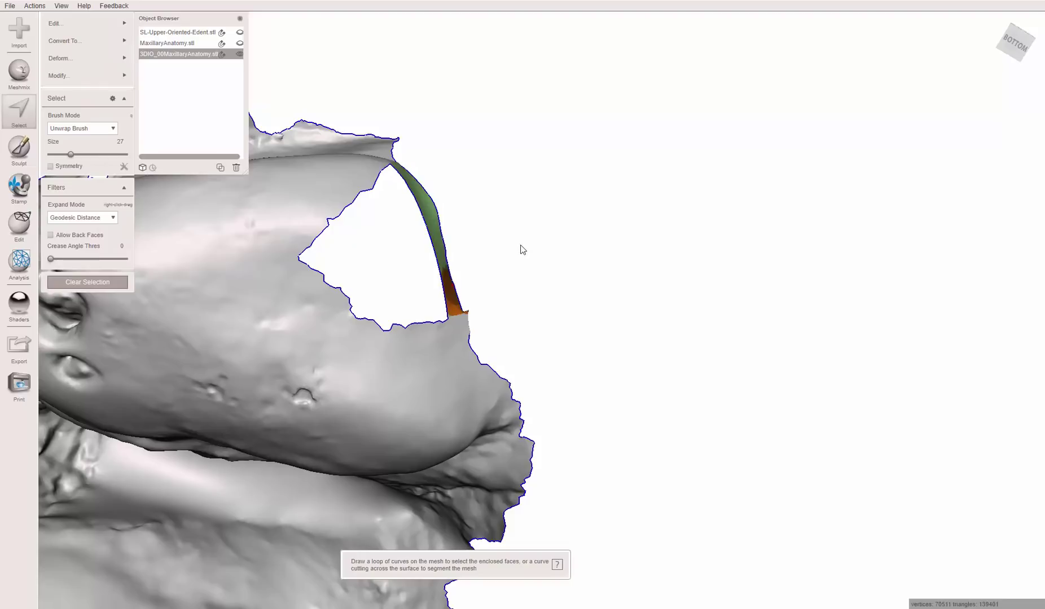
- Undo the Soft Transform and the second bridge, and clear the remaining patch selection
key(Escape)
right_drag(515, 252, 498, 398)
key(ctrl+z)
key(ctrl+z)
key(ctrl+z)
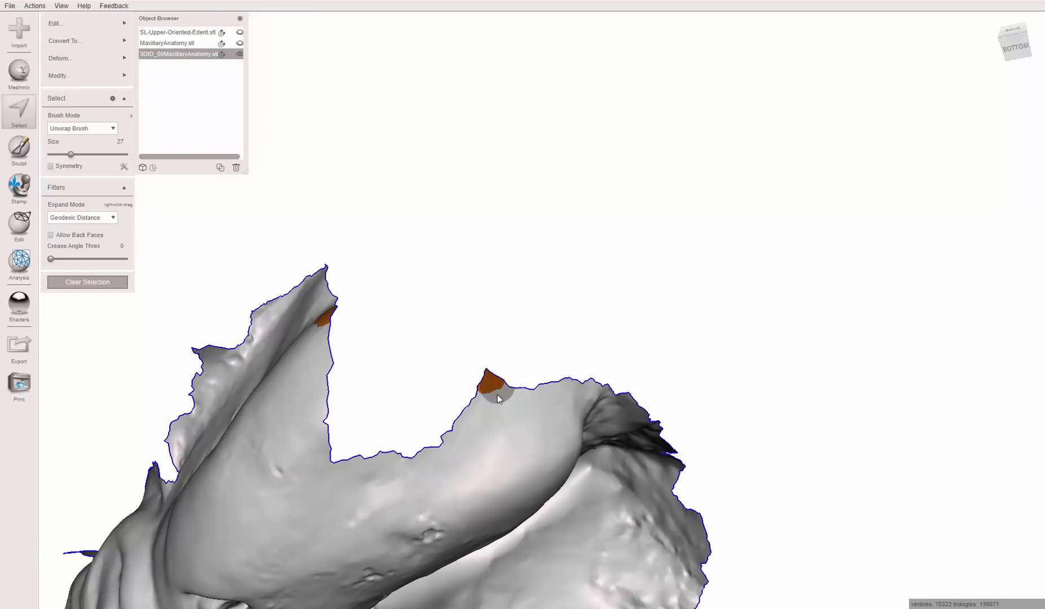
key(Escape)
- Reduce the selection brush to size 22 and select a patch on each side of the opposite ridge's notch
scroll(486, 388, up, 6)
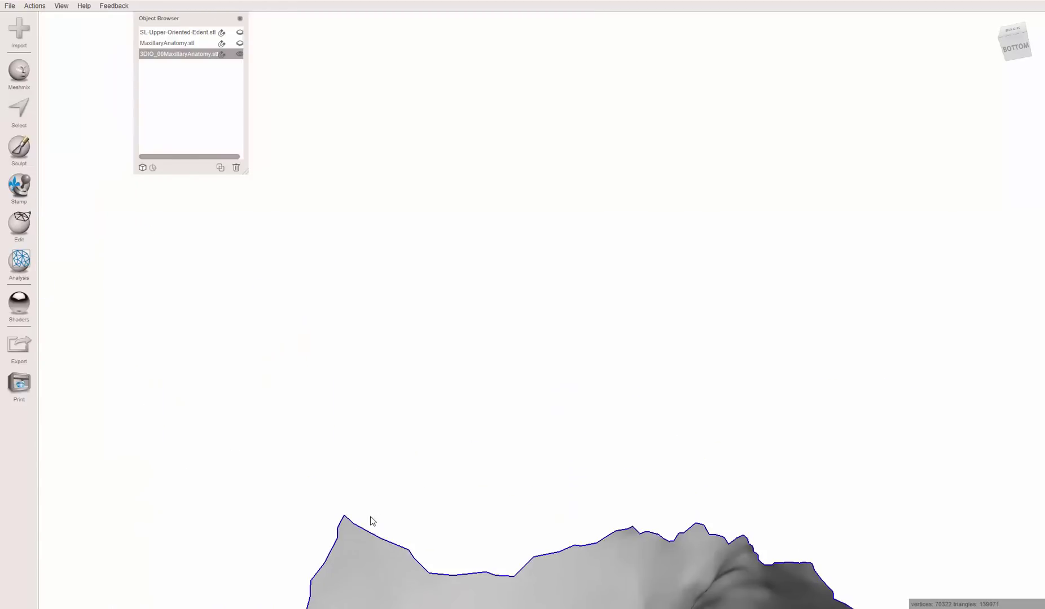
middle_drag(423, 531, 456, 361)
middle_drag(440, 462, 445, 492)
scroll(446, 491, down, 4)
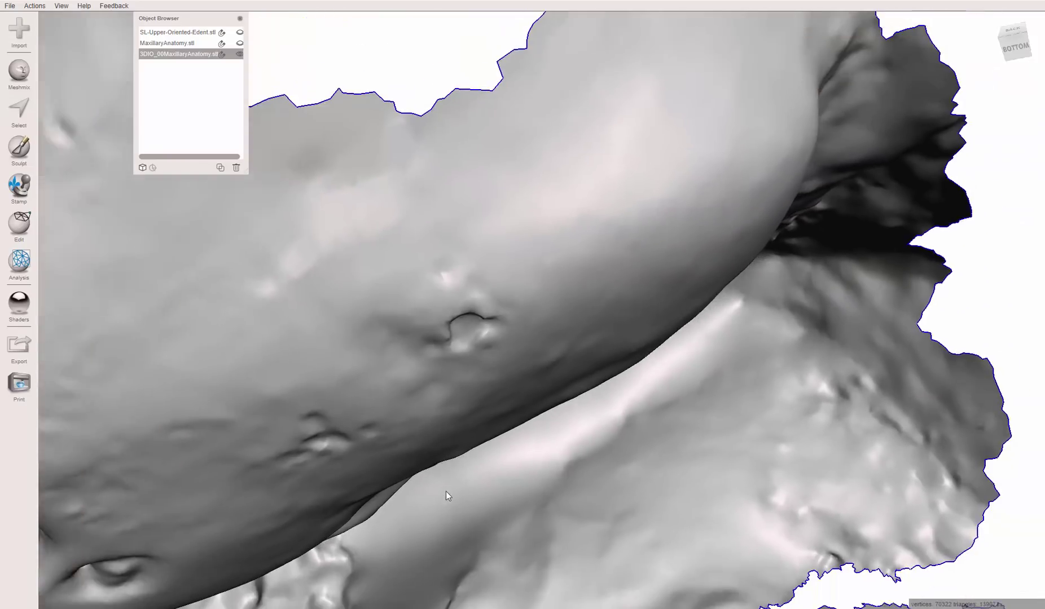
middle_drag(470, 265, 426, 465)
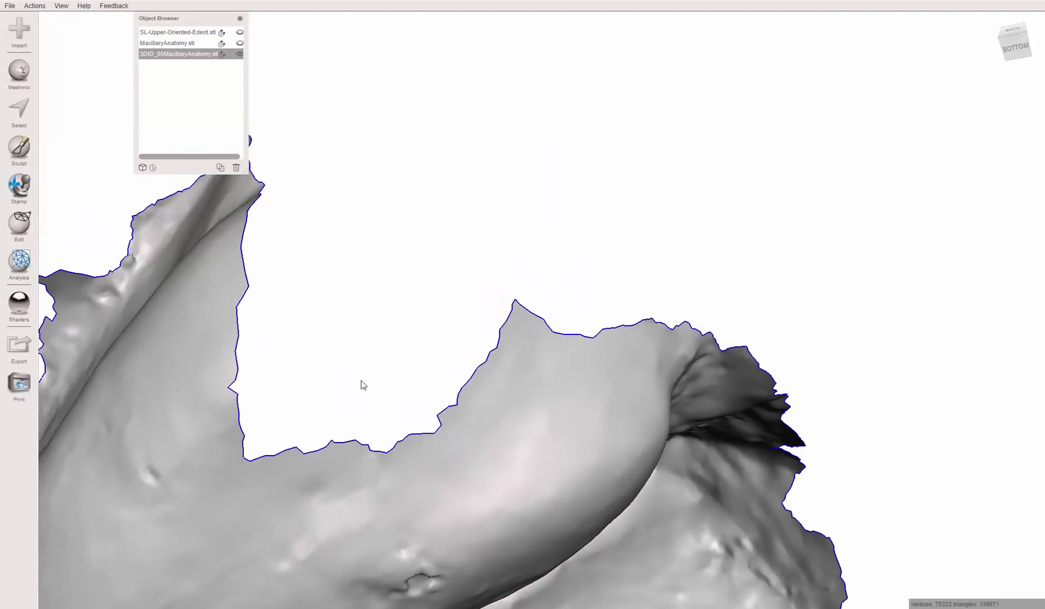
right_drag(362, 379, 324, 268)
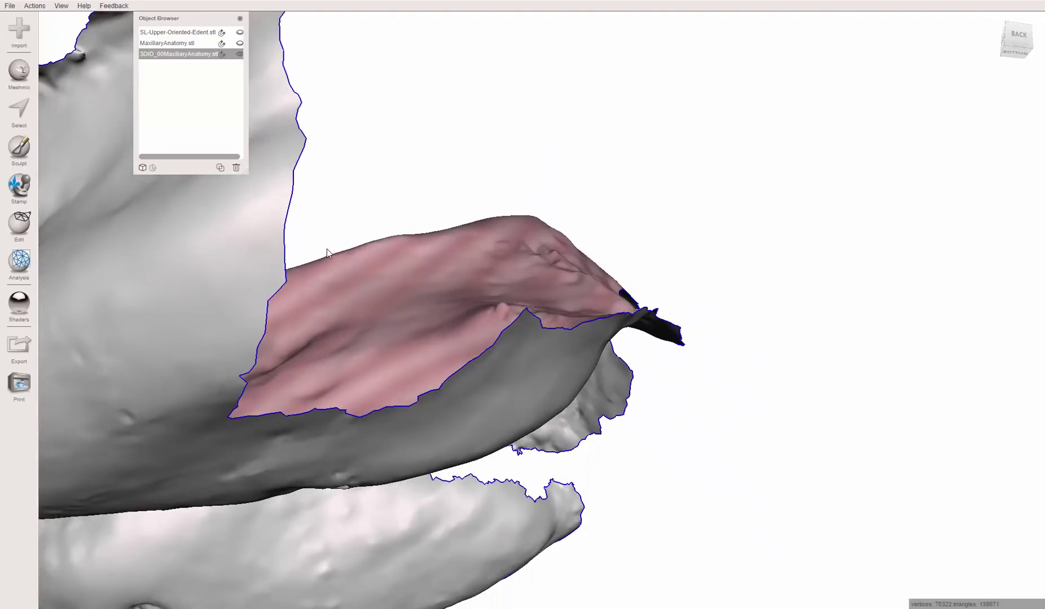
key(s)
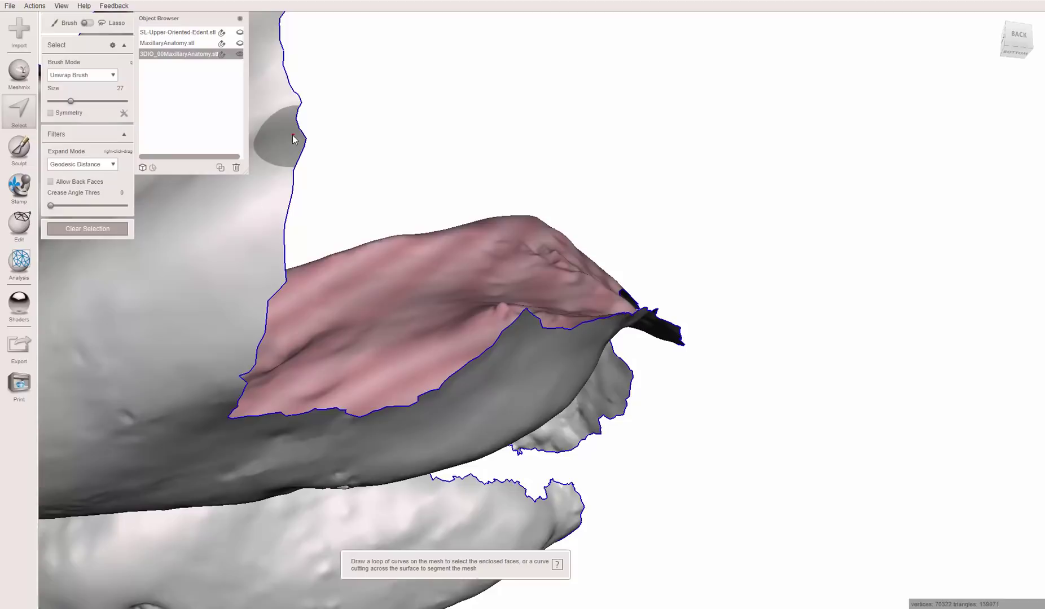
click(293, 138)
mouse_move(498, 313)
right_down()
mouse_move(434, 268)
mouse_move(521, 346)
right_up()
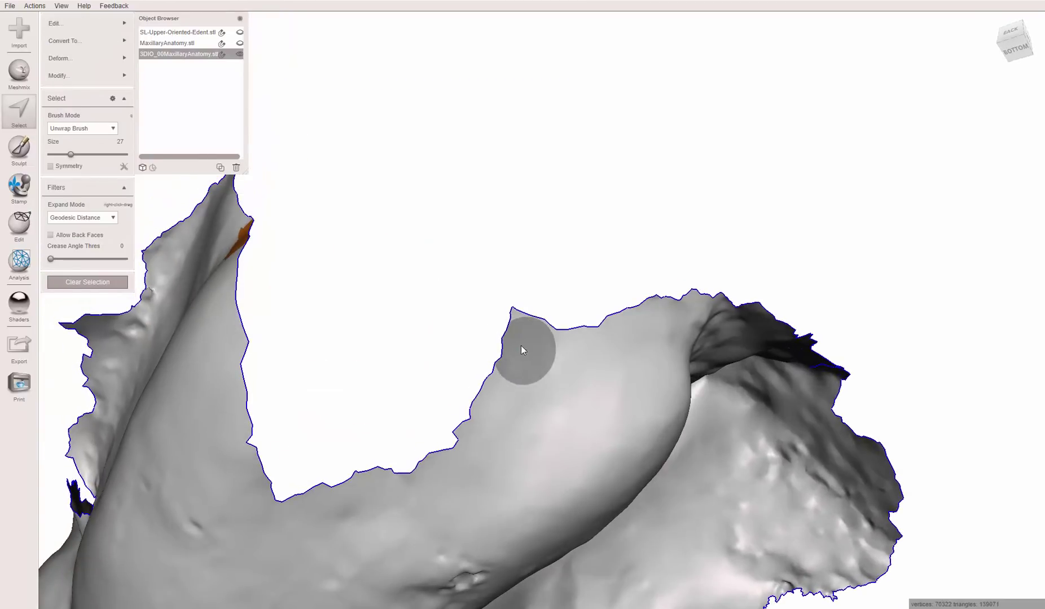
scroll(506, 335, down, 4)
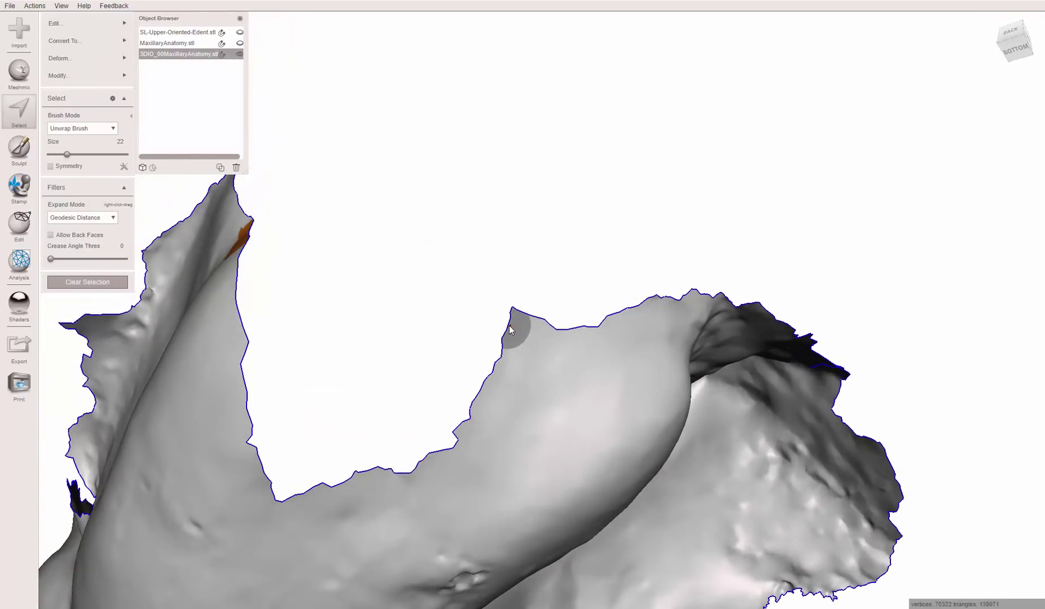
drag(509, 331, 507, 337)
key(Escape)
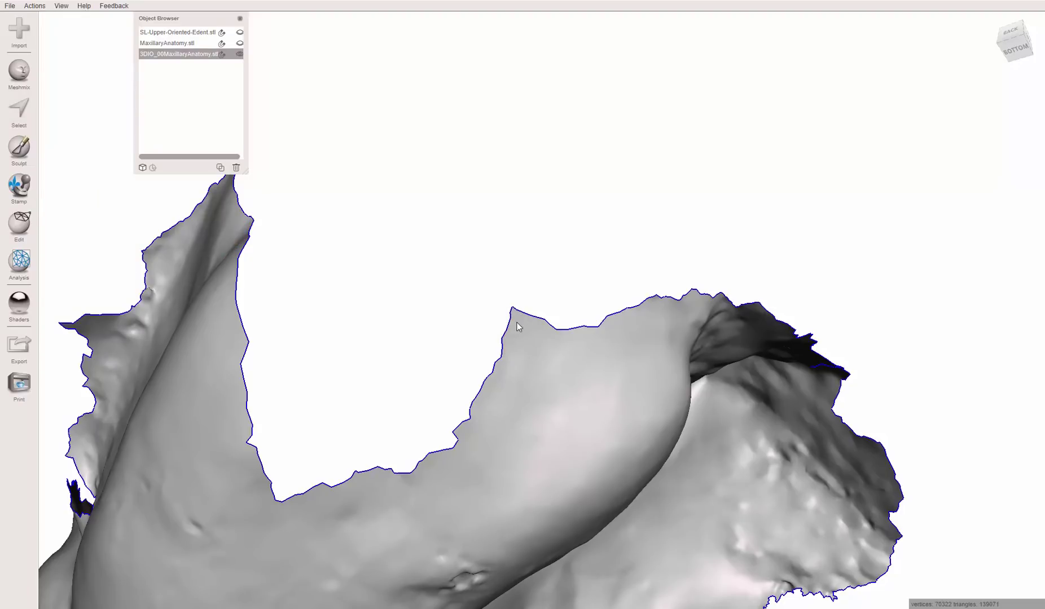
key(ctrl+z)
click(515, 322)
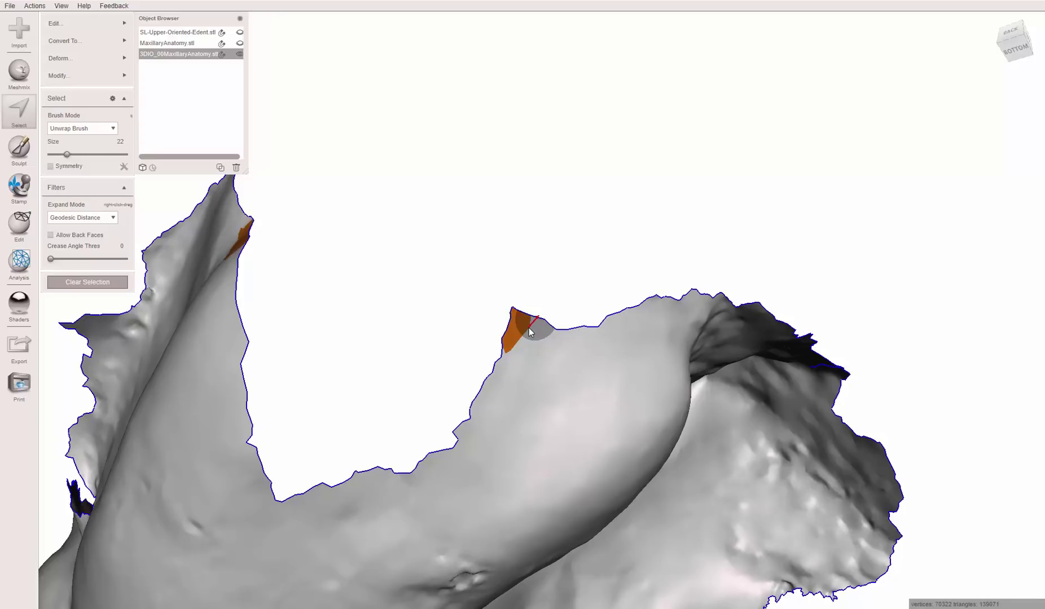
key(Escape)
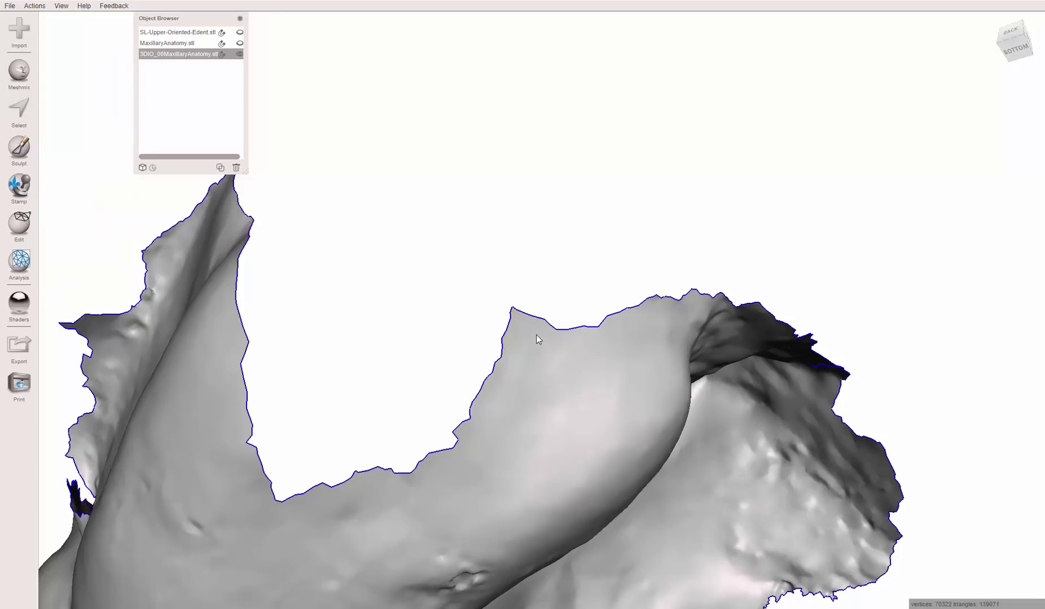
key(ctrl+z)
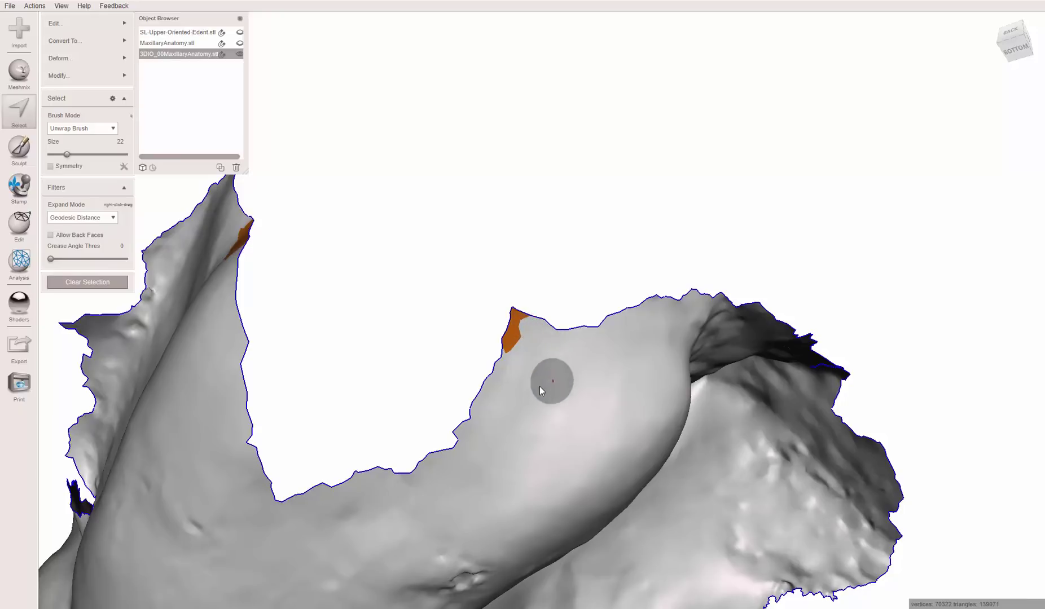
- Try bridging the two patches with Refine 50, inspect the bridge preview, cancel it and clear the selection
key(ctrl+b)
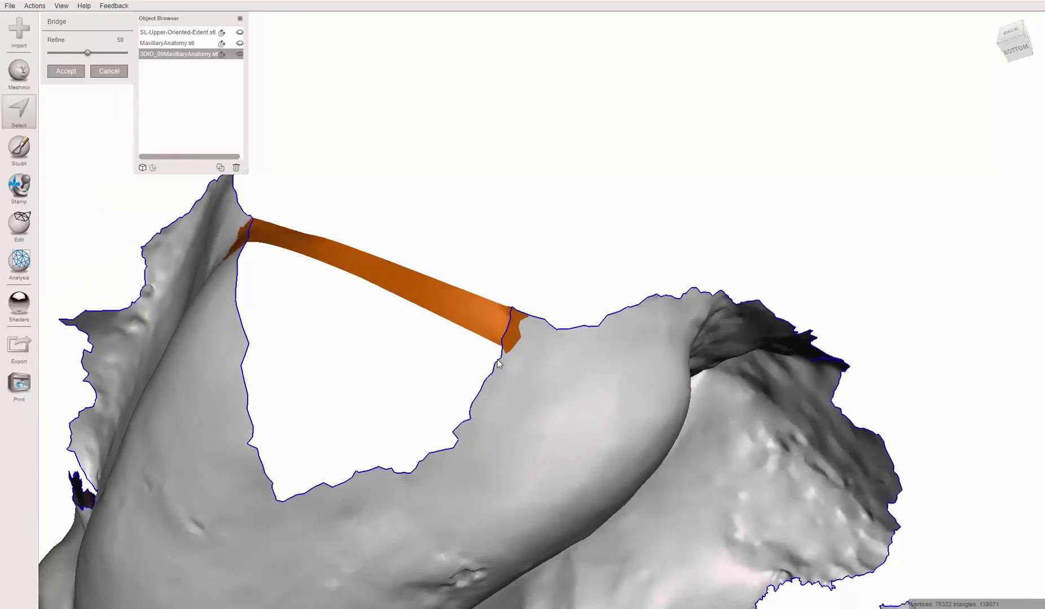
right_drag(477, 393, 449, 355)
key(Escape)
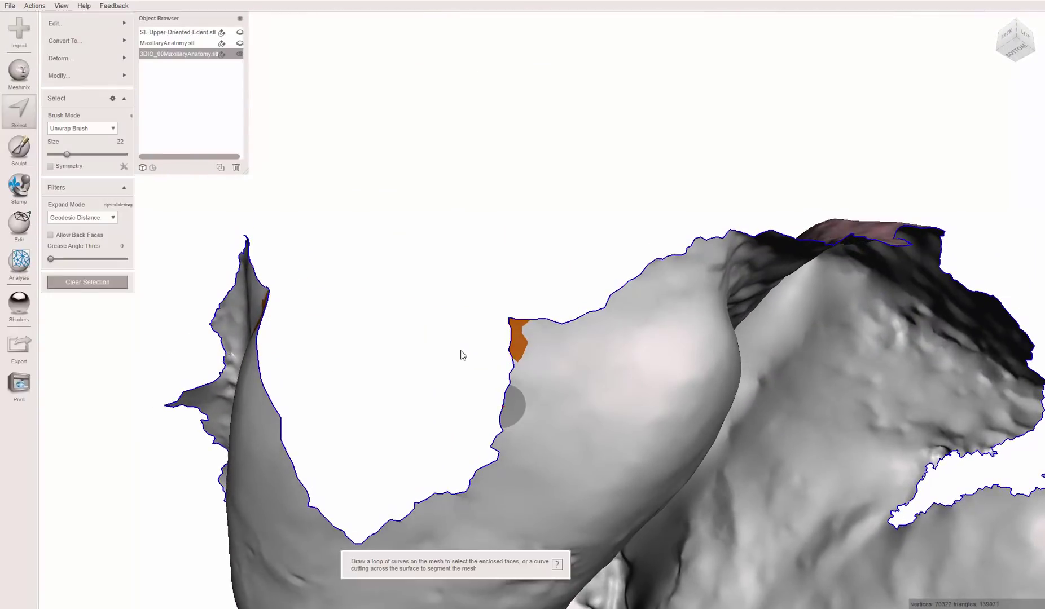
click(471, 414)
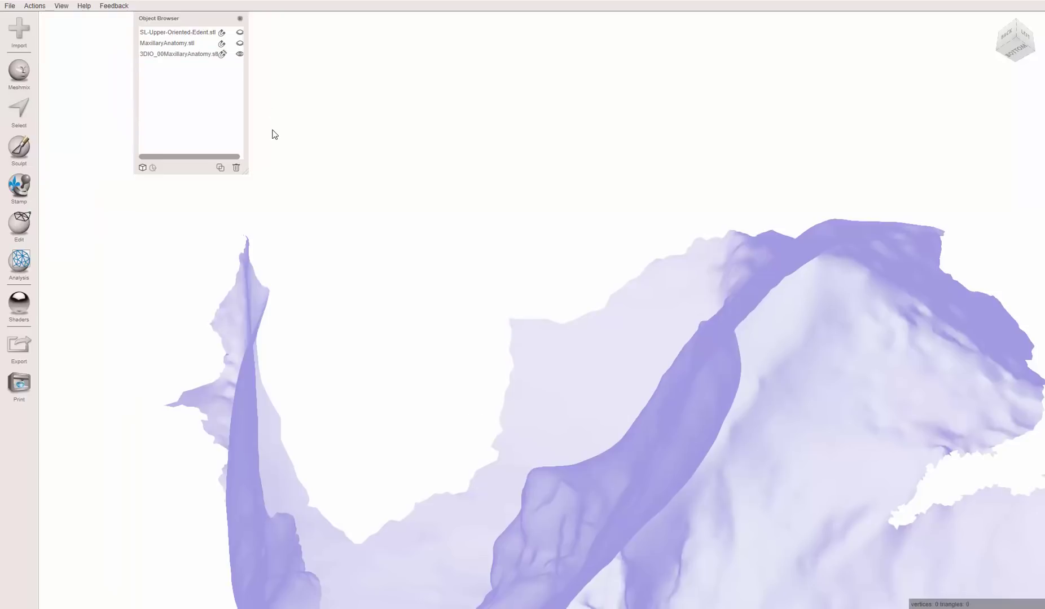
- Reselect the 3DIO_00MaxillaryAnatomy scan, brush a size 22 patch on each side of the opposite notch and bridge them
click(194, 55)
right_drag(446, 373, 264, 263)
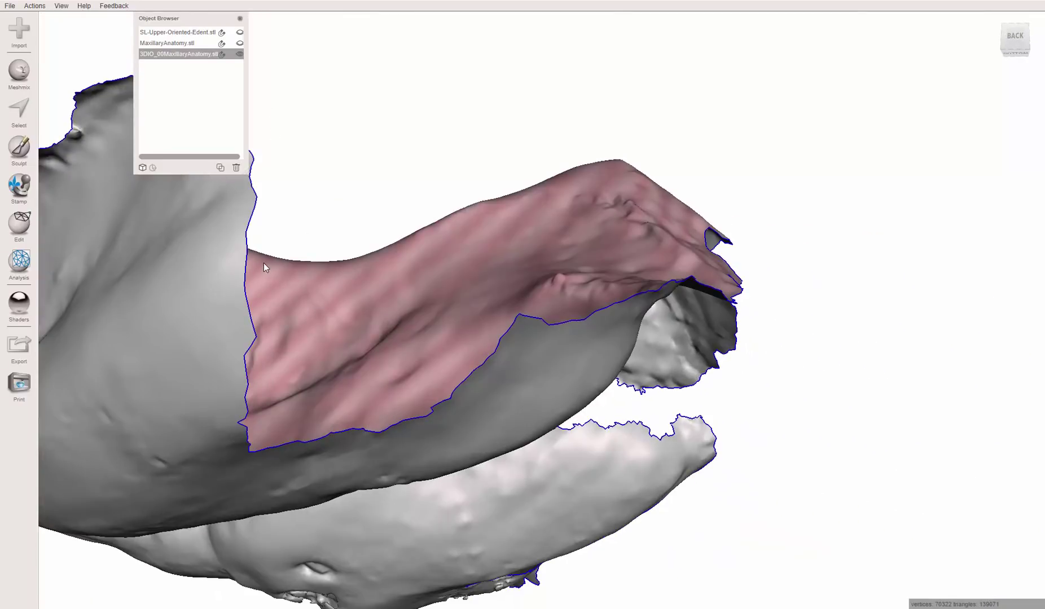
key(s)
click(241, 206)
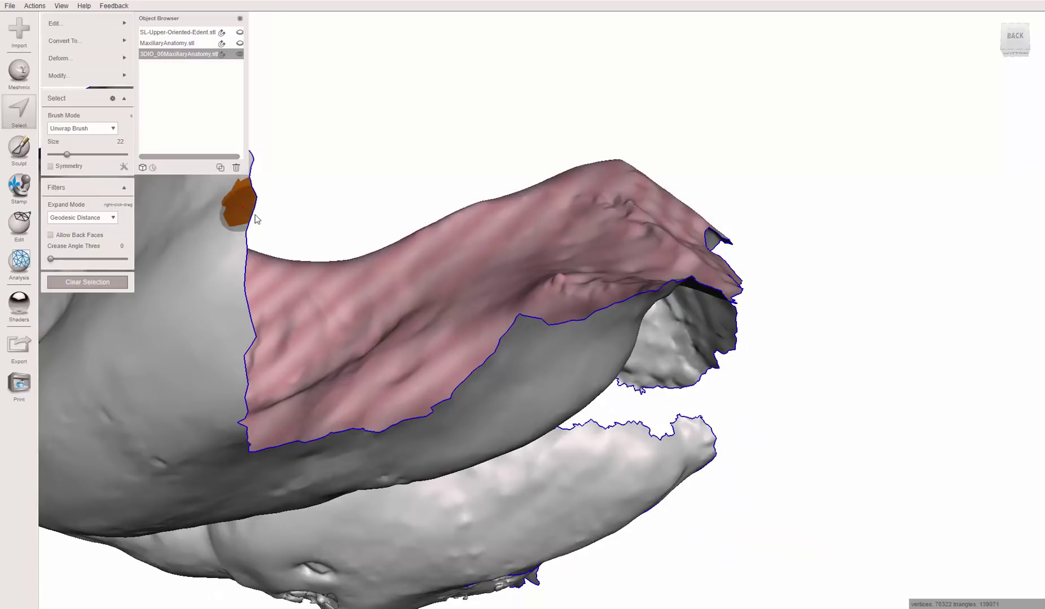
right_drag(257, 219, 481, 348)
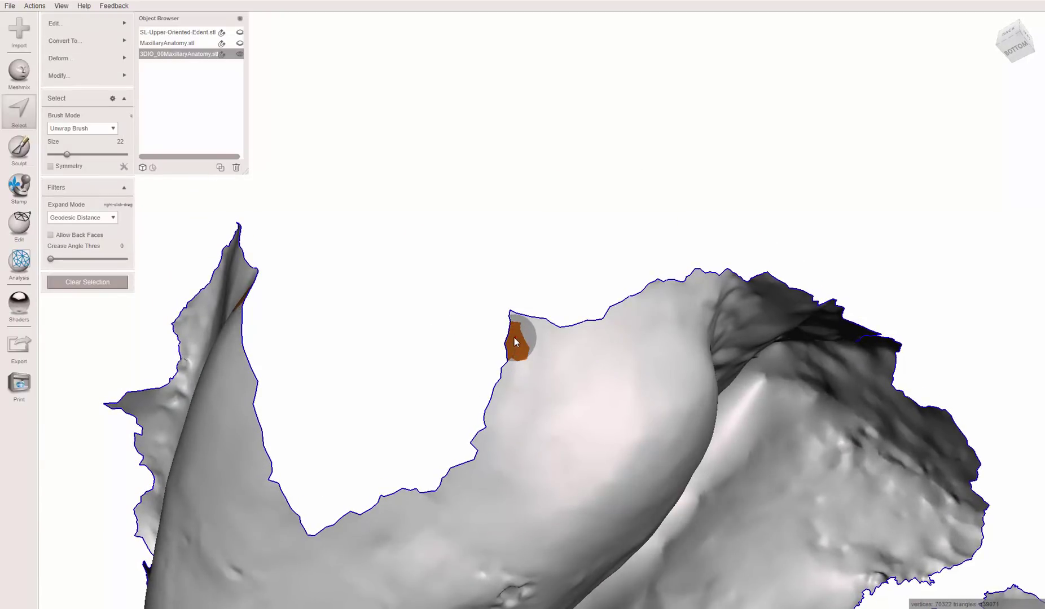
key(ctrl+b)
right_drag(518, 397, 491, 336)
click(66, 71)
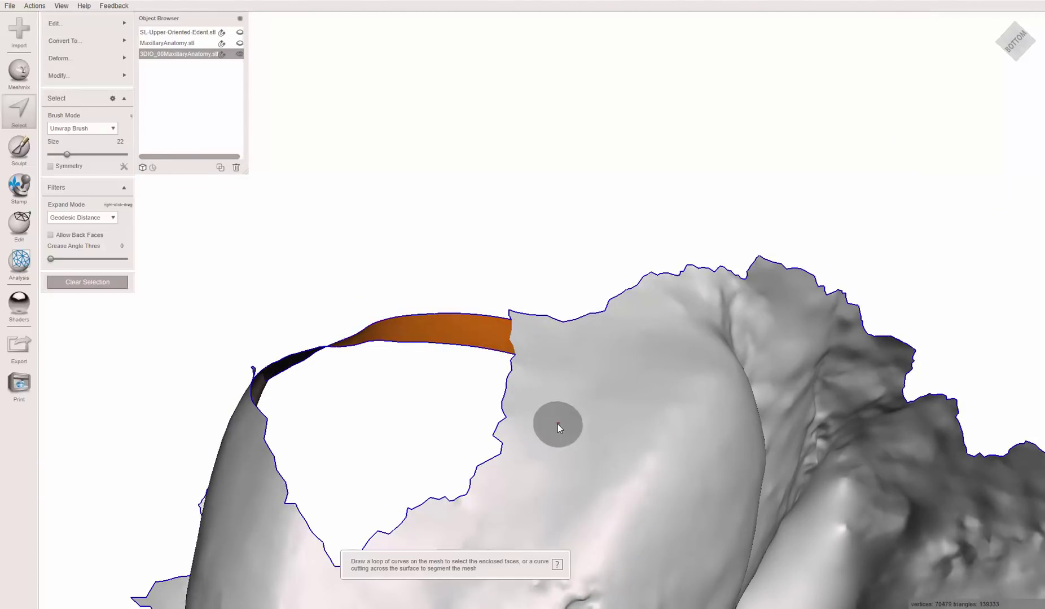
- Run Inspector with the hole fill mode set to Smooth Fill and fill the hole enclosed by the first ridge's bridge
right_drag(557, 423, 525, 323)
middle_drag(708, 514, 568, 428)
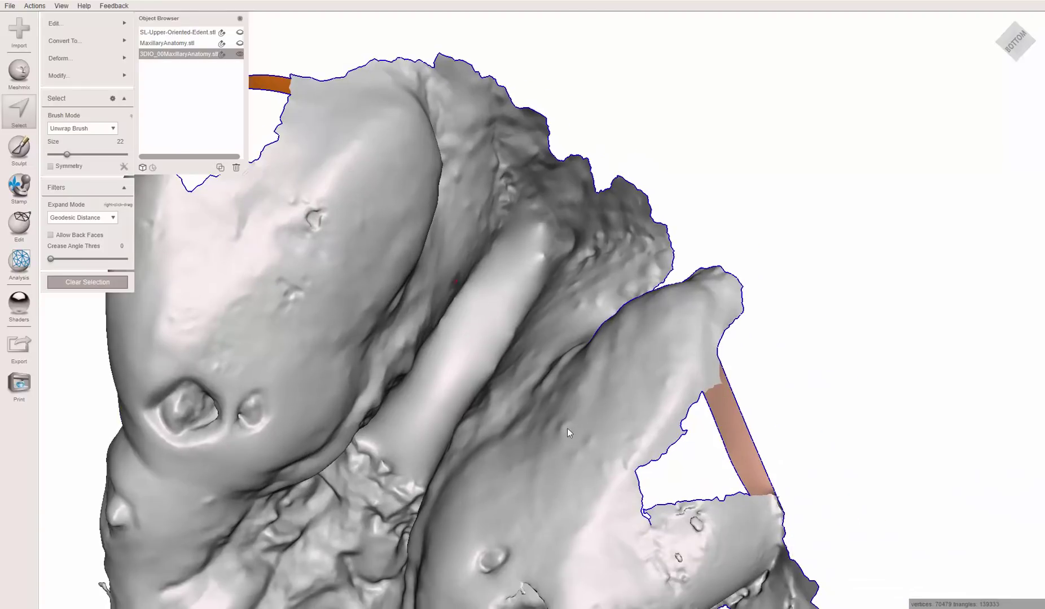
click(59, 75)
click(22, 265)
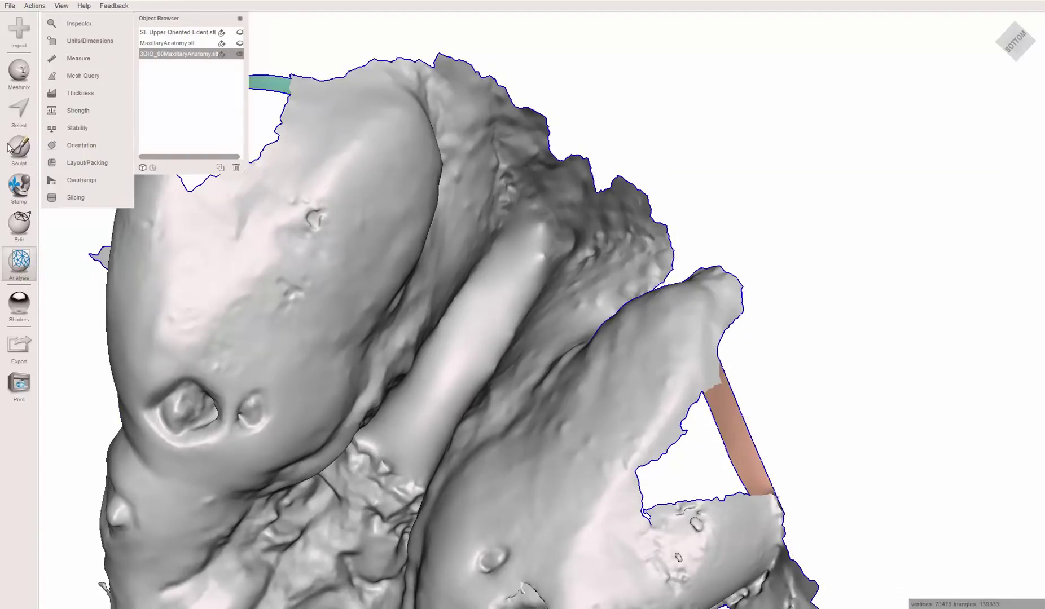
click(79, 22)
click(72, 53)
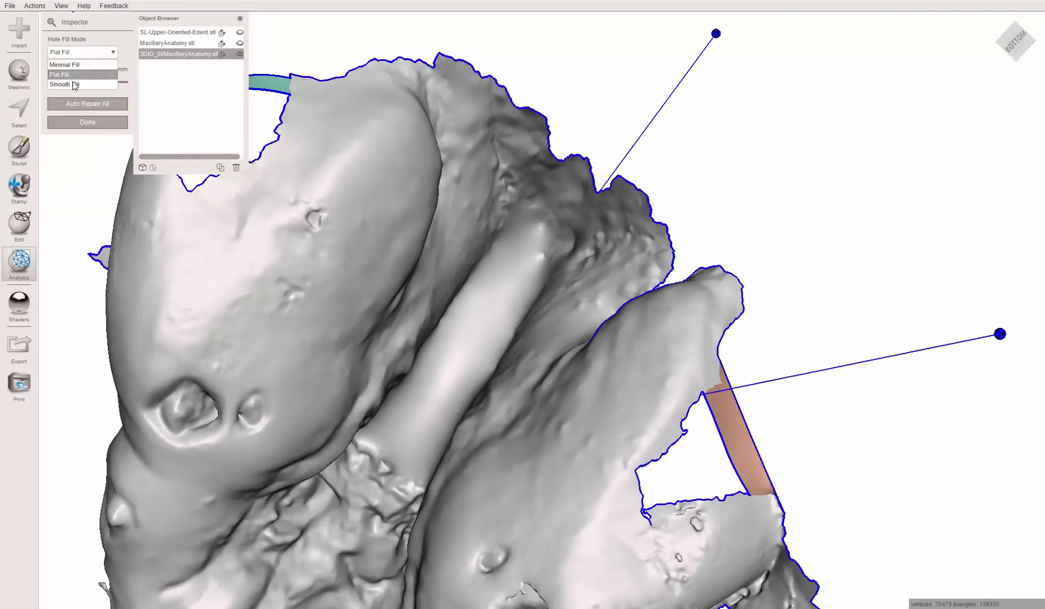
click(67, 85)
right_drag(728, 324, 622, 217)
click(605, 214)
scroll(450, 332, up, 5)
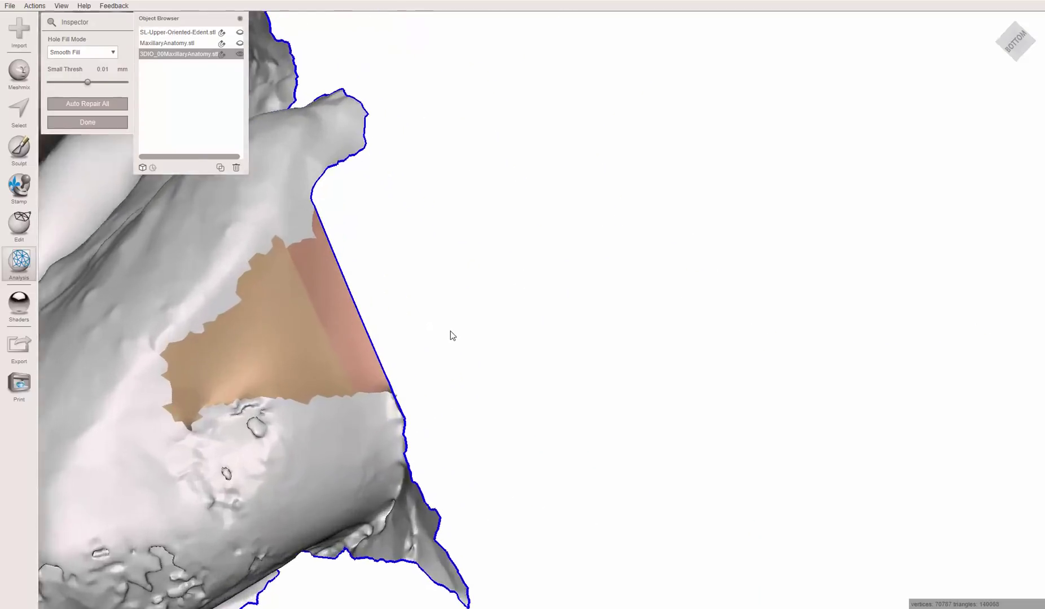
- Fill the hole enclosed by the second ridge's bridge with Smooth Fill and leave Inspector
mouse_move(451, 332)
right_down()
mouse_move(588, 320)
mouse_move(637, 367)
right_up()
scroll(637, 366, down, 1)
middle_drag(633, 247, 621, 394)
scroll(621, 394, down, 3)
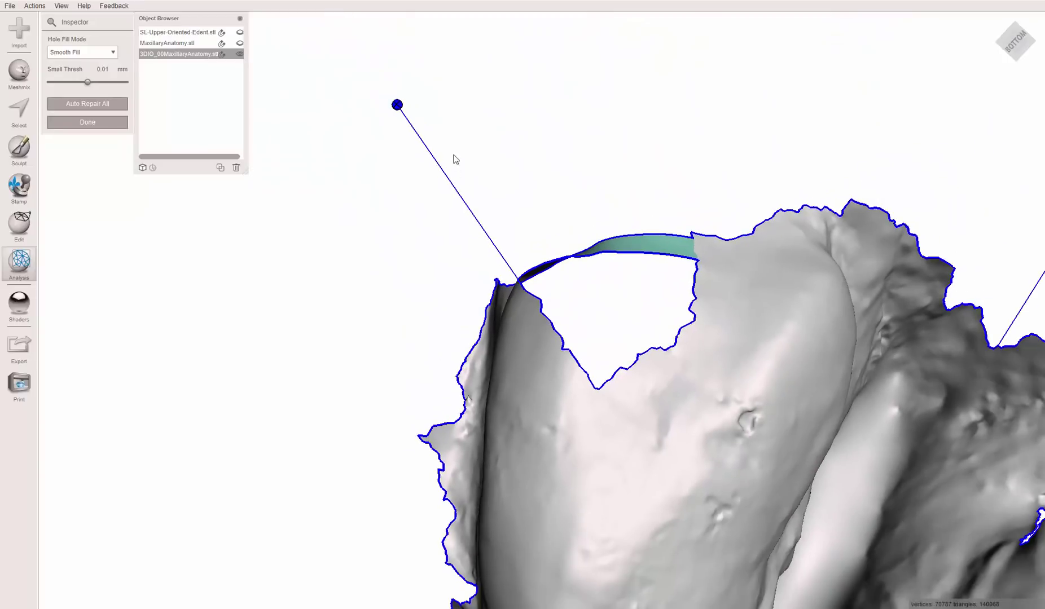
click(398, 105)
mouse_move(689, 288)
right_down()
mouse_move(591, 240)
mouse_move(596, 267)
mouse_move(649, 332)
mouse_move(1004, 566)
mouse_move(746, 361)
mouse_move(720, 248)
mouse_move(595, 283)
mouse_move(650, 350)
mouse_move(629, 277)
mouse_move(609, 268)
mouse_move(525, 319)
mouse_move(432, 253)
mouse_move(473, 410)
mouse_move(439, 276)
mouse_move(487, 325)
mouse_move(513, 417)
mouse_move(460, 481)
mouse_move(355, 364)
mouse_move(315, 291)
mouse_move(614, 267)
mouse_move(666, 214)
mouse_move(712, 198)
mouse_move(535, 331)
mouse_move(506, 292)
mouse_move(497, 302)
mouse_move(605, 272)
mouse_move(713, 307)
mouse_move(772, 300)
mouse_move(781, 202)
mouse_move(756, 158)
mouse_move(676, 228)
mouse_move(671, 244)
mouse_move(702, 255)
mouse_move(640, 192)
mouse_move(539, 263)
right_up()
key(Escape)
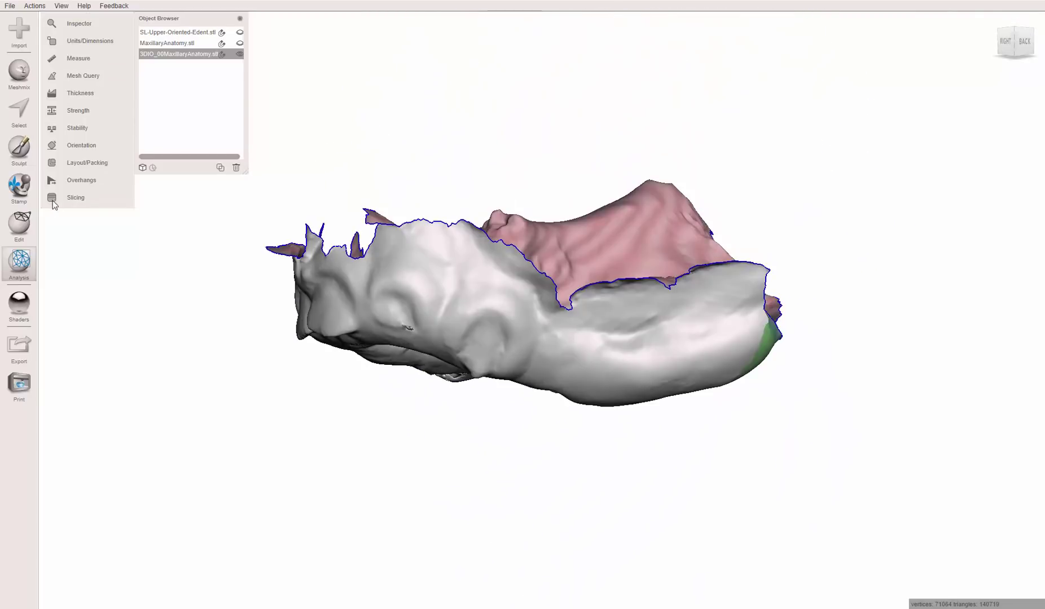
- Examine the repaired scan's outline and open borders from the side, the front and slightly below
right_drag(741, 258, 596, 220)
right_drag(510, 314, 593, 326)
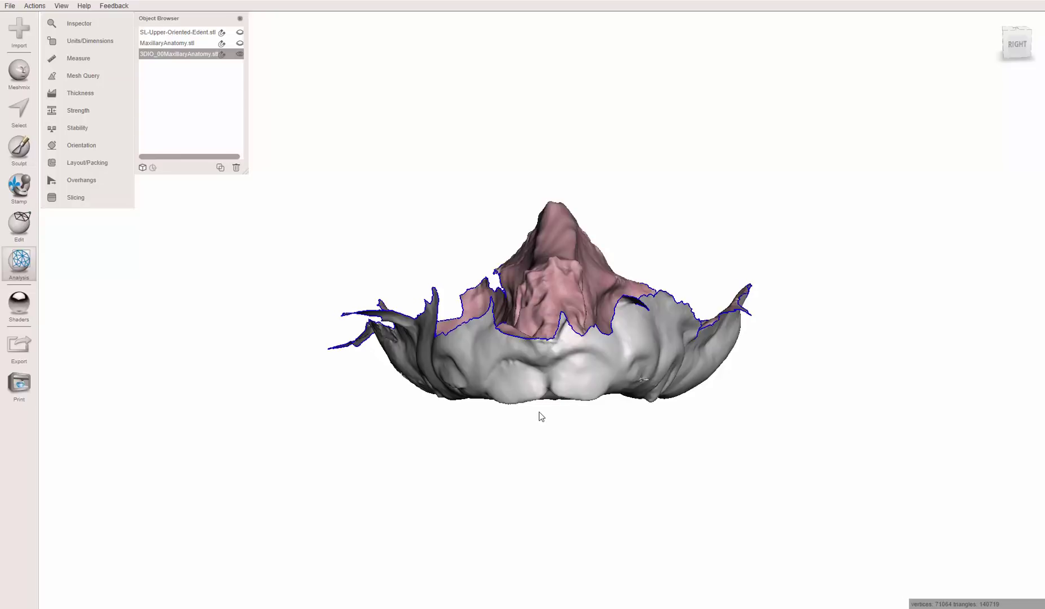
right_drag(540, 416, 491, 359)
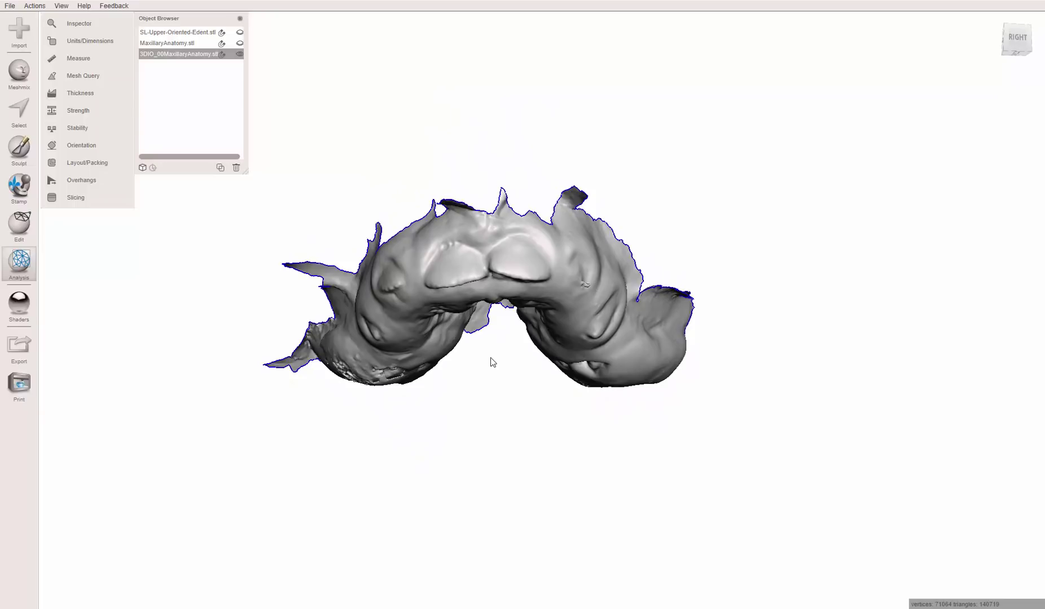